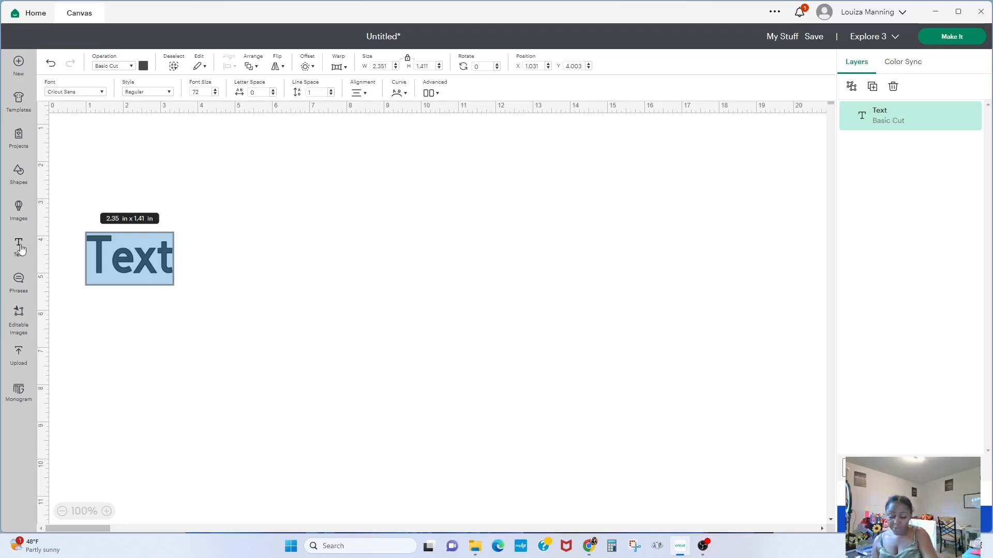
- Replace the placeholder text with PNG on the first line and JPEG on a second line
type("PNG")
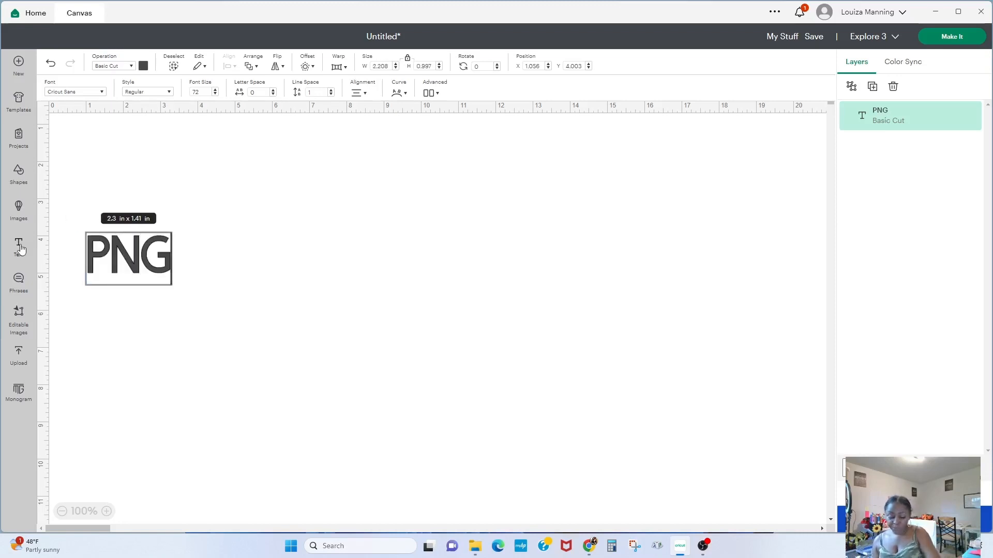
key("Return")
type("JPEG")
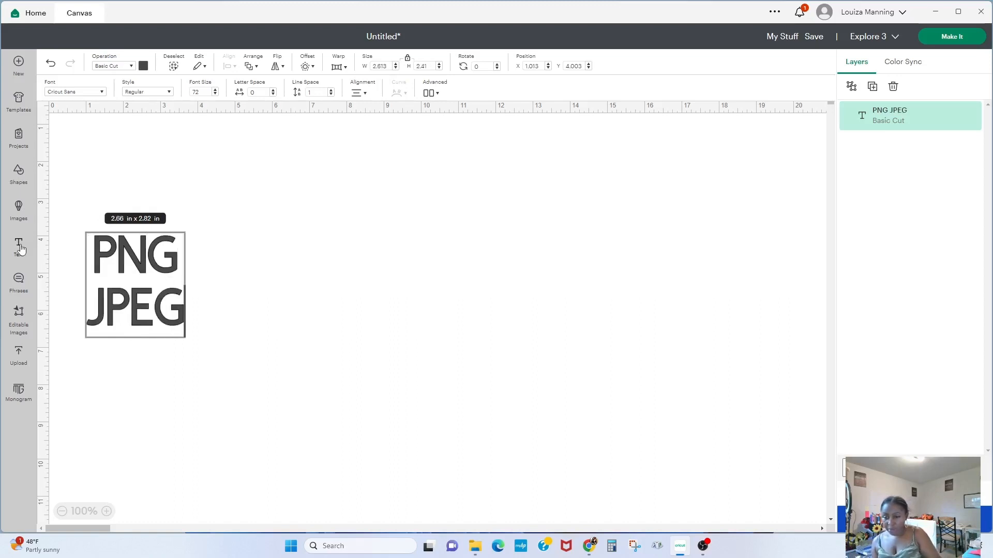
- Add SVG as a new first line above PNG in the same text box
left_click(96, 249)
type("SVG")
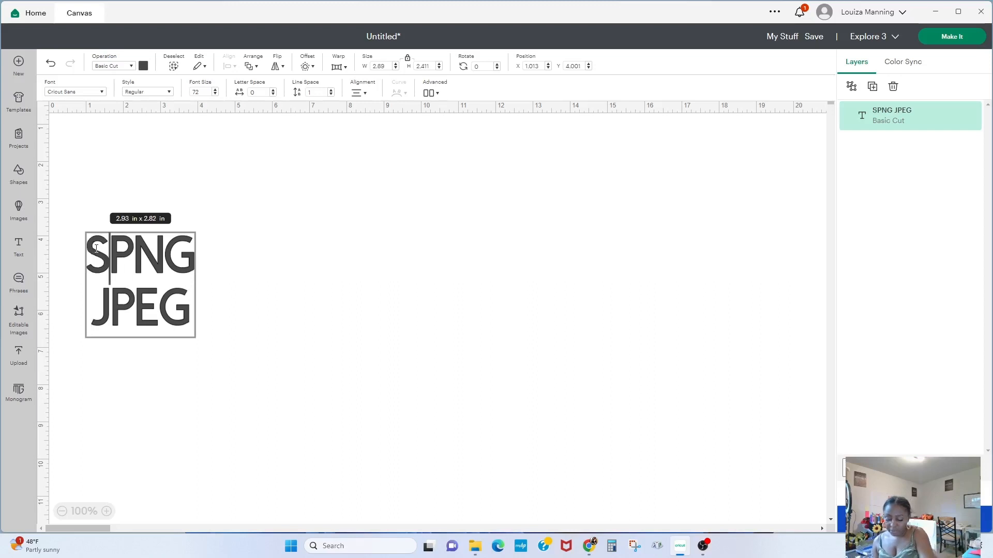
key("Return")
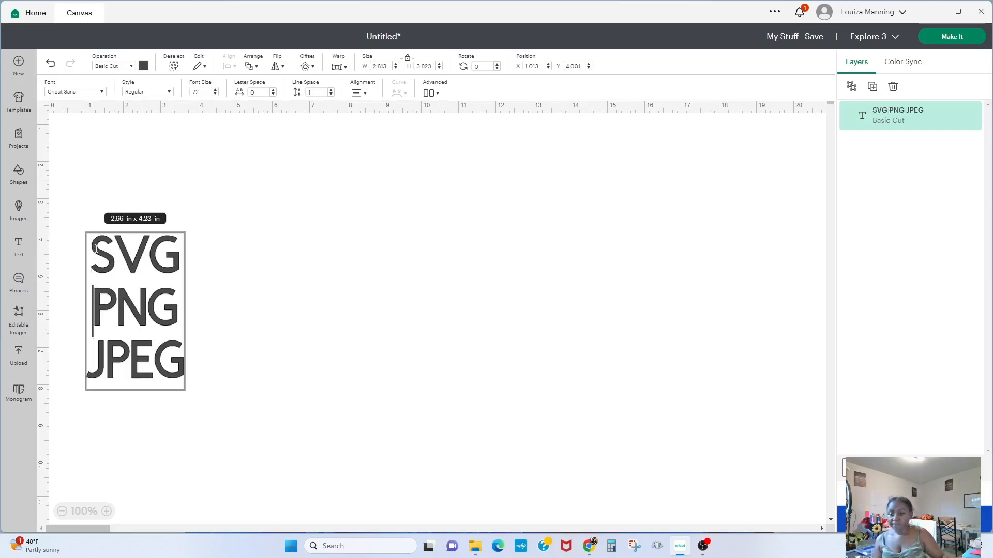
- Enlarge the text block to about 5.18 by 7.58 in and move it toward the canvas centre
left_click(231, 266)
left_click_drag(181, 234, 282, 119)
left_click_drag(220, 226, 535, 265)
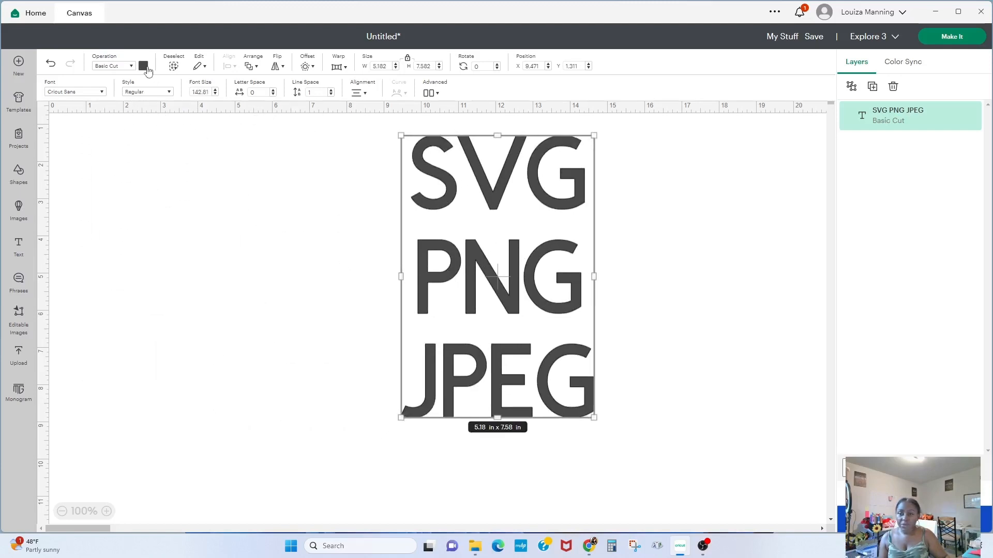
- Change the text colour to red
left_click(143, 67)
left_click(155, 141)
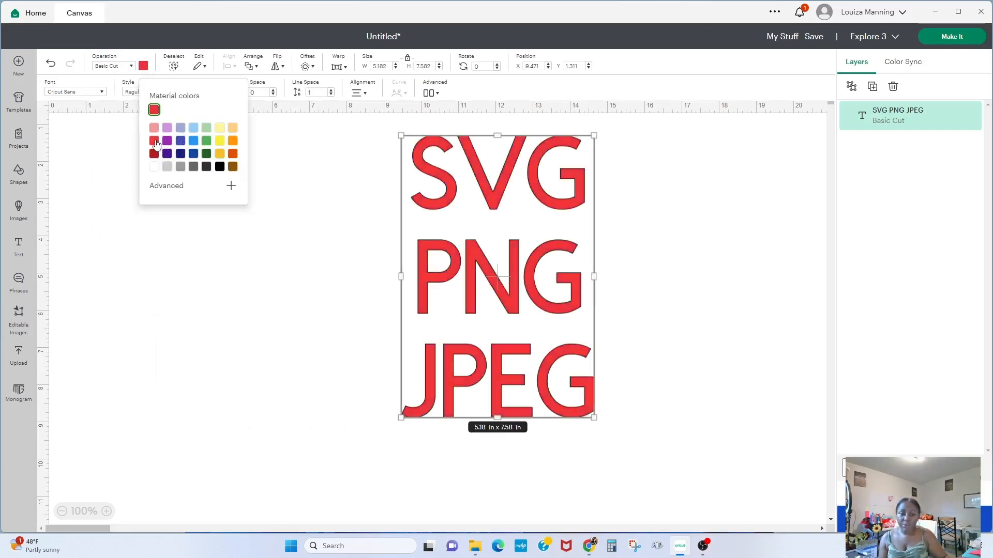
- Move the red text block further right on the canvas and deselect it
left_click(721, 241)
left_click_drag(506, 239, 643, 244)
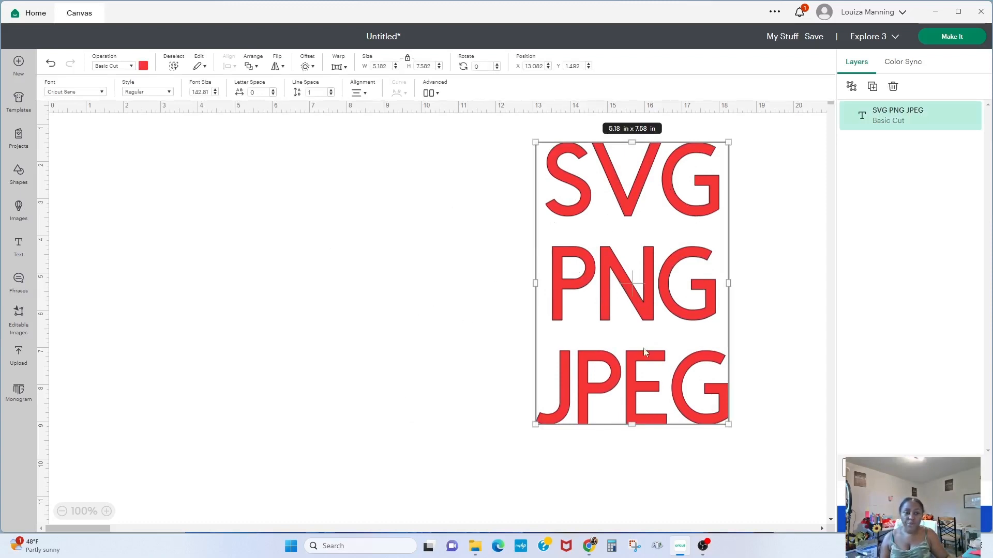
left_click(399, 284)
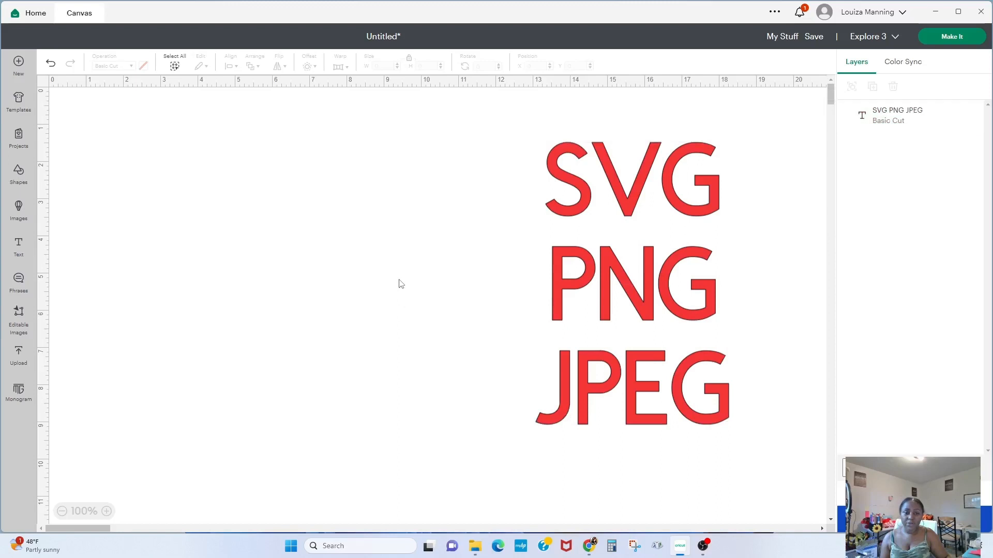
- Enlarge the text block to about 6.36 by 9.3 in and nudge it into place
left_click(644, 187)
left_click_drag(534, 417, 494, 479)
left_click_drag(623, 329, 650, 324)
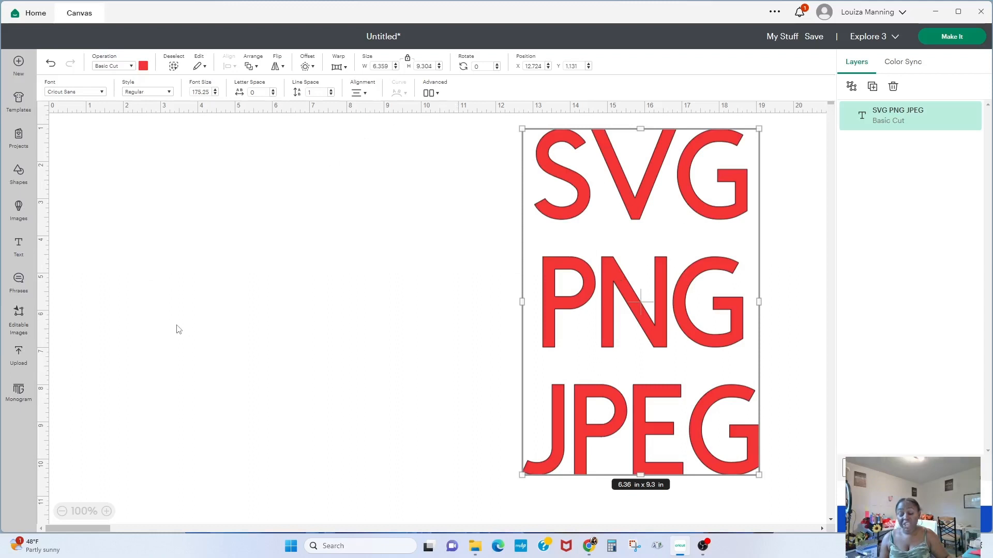
- Open the CF0400 - JPG - All layers image from the Downloads > KIDS > RAINBOW folder
left_click(476, 546)
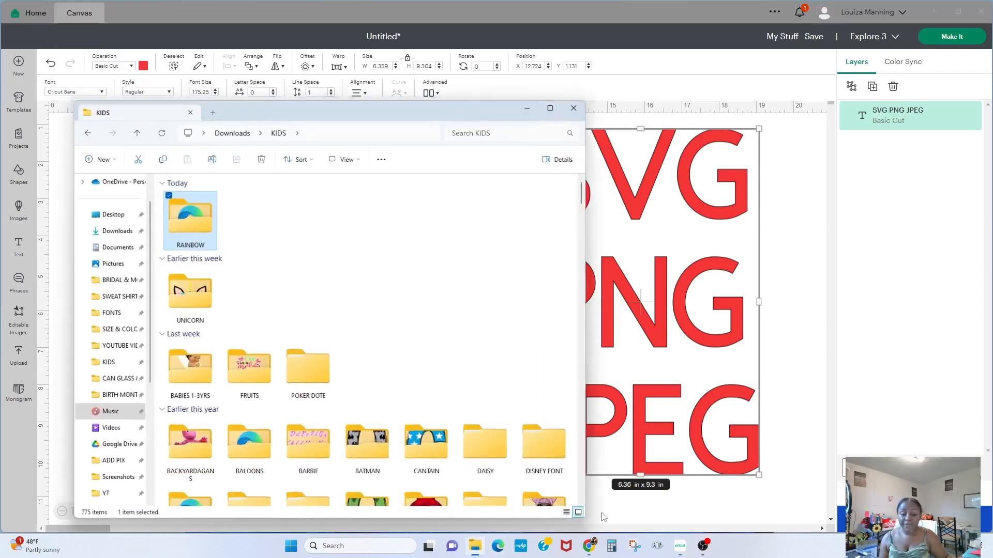
double_click(189, 226)
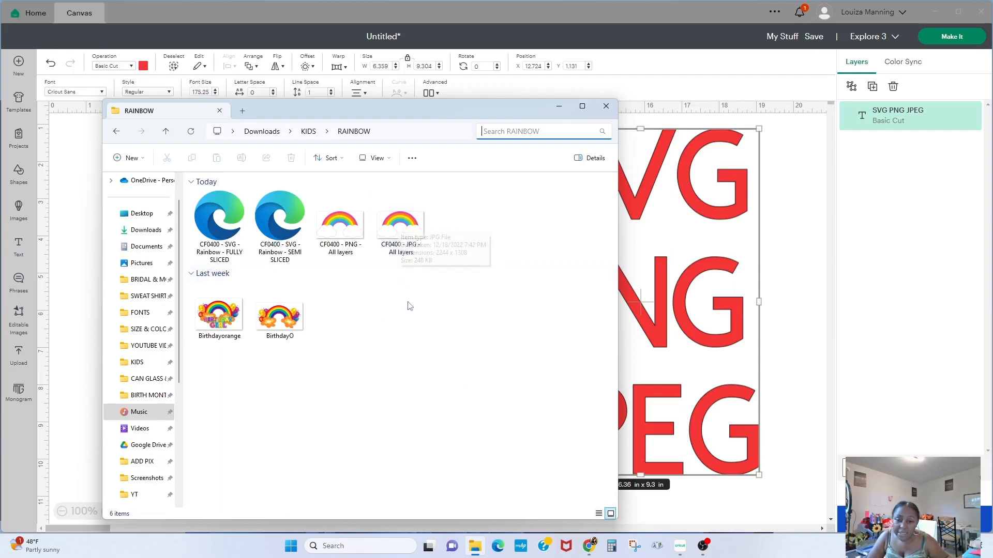
double_click(400, 224)
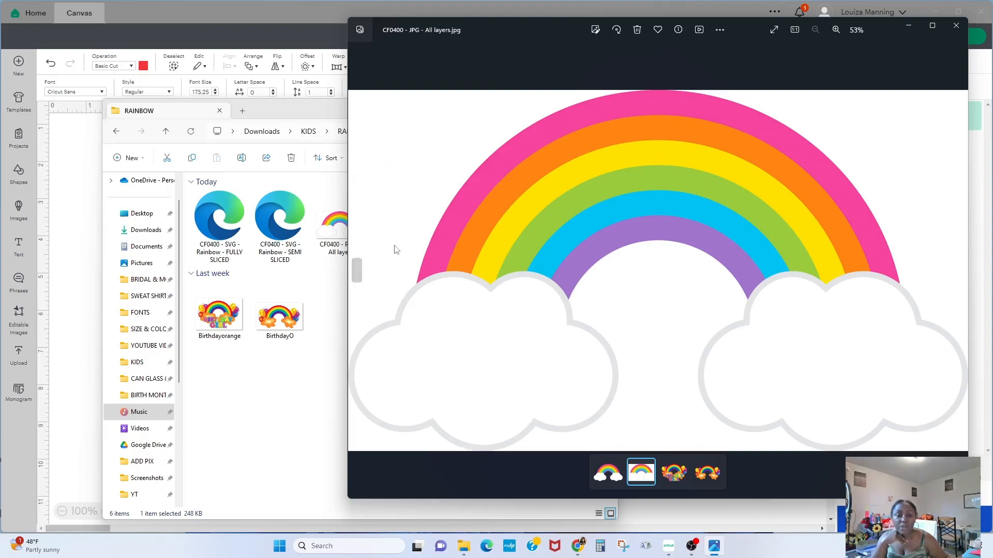
- Open the CF0400 - PNG - All layers image to compare it with the JPG version
double_click(331, 234)
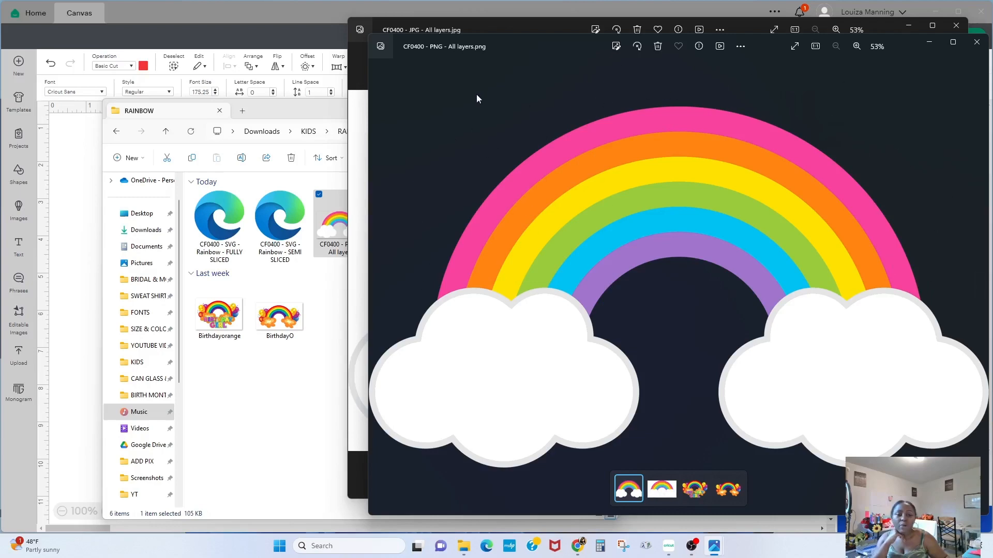
left_click_drag(533, 43, 599, 83)
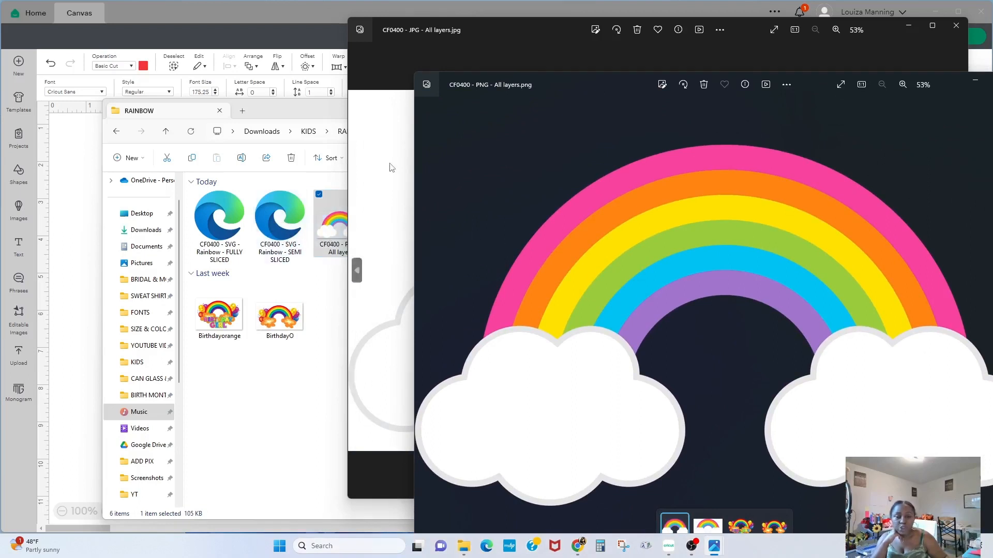
left_click_drag(567, 84, 488, 192)
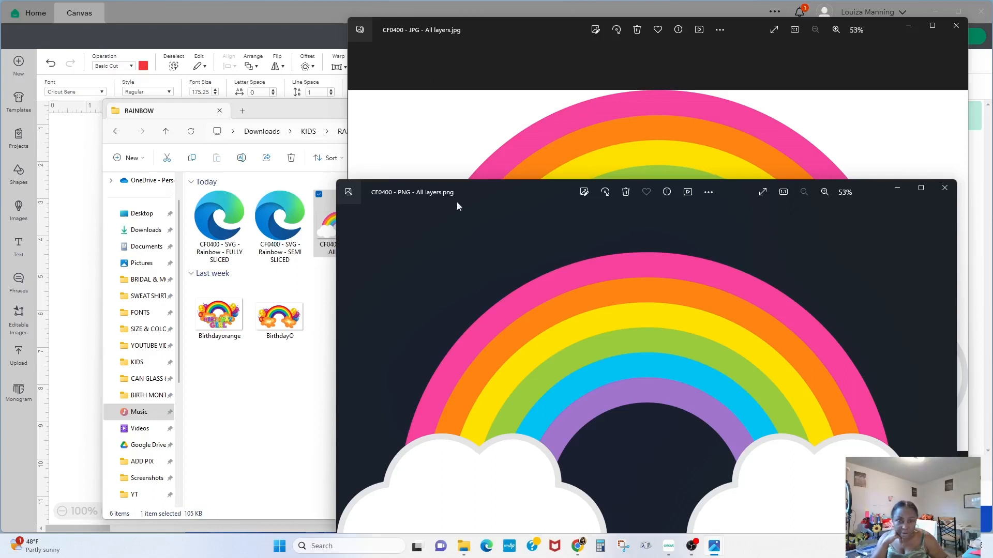
left_click_drag(464, 191, 545, 107)
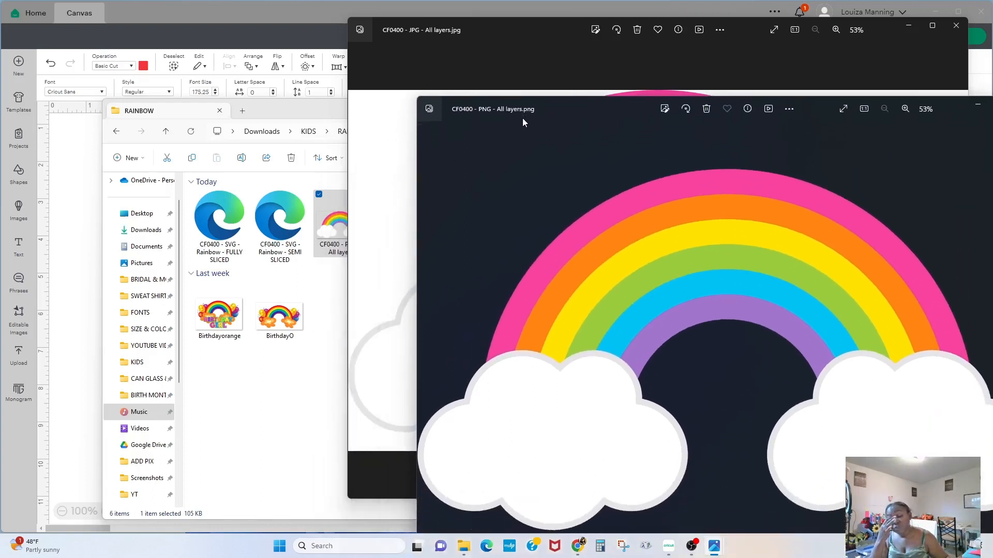
- Rearrange the folder and viewer windows, then close both image viewers
left_click(283, 418)
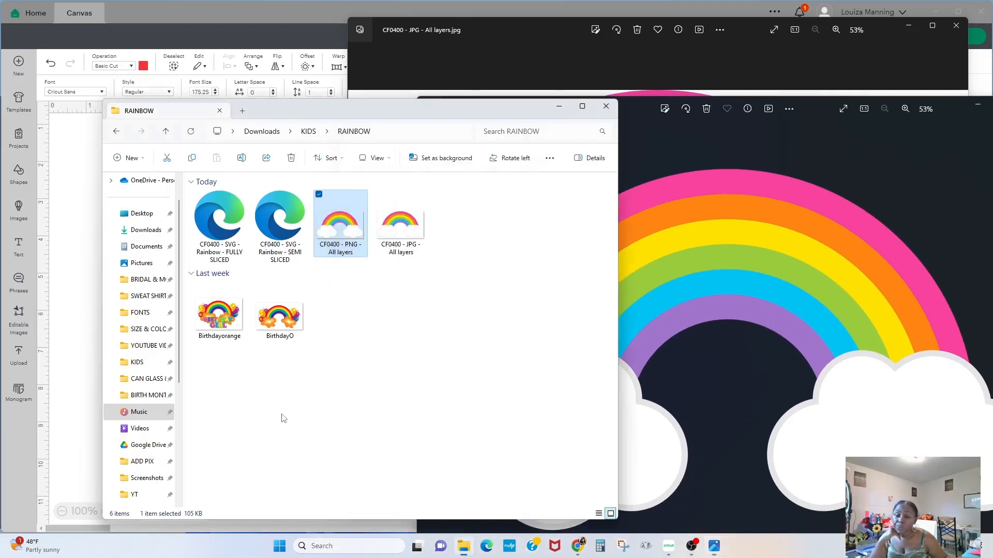
left_click_drag(316, 108, 504, 166)
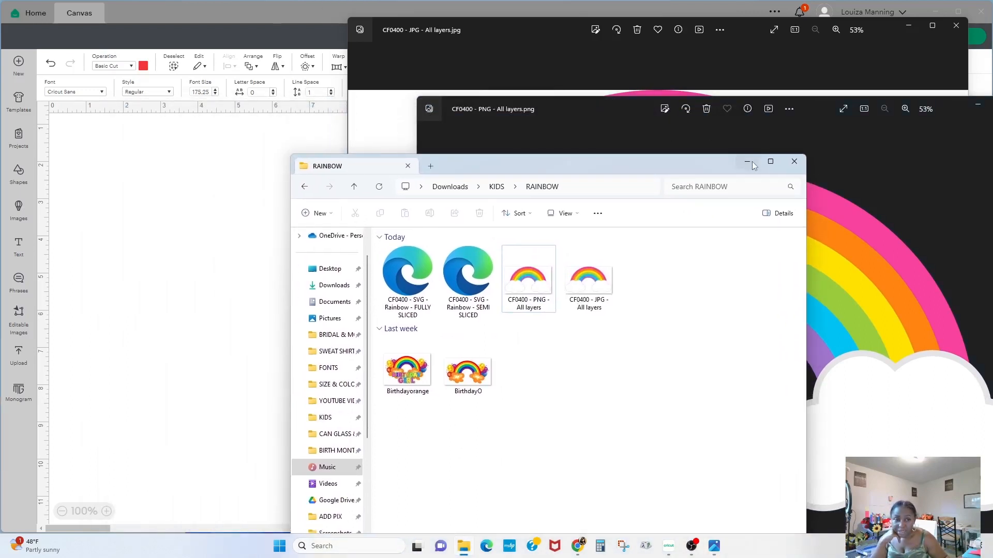
left_click_drag(945, 100, 748, 101)
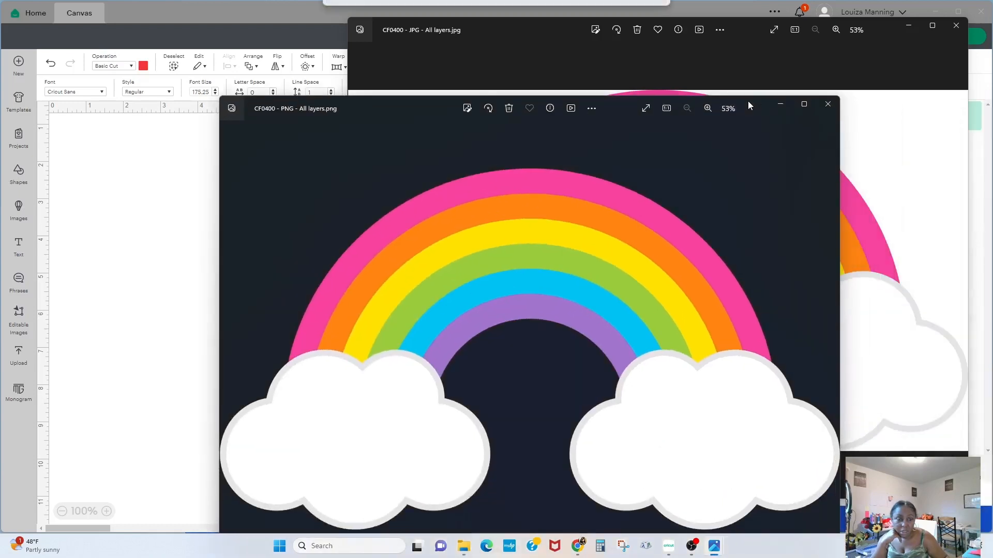
left_click(827, 106)
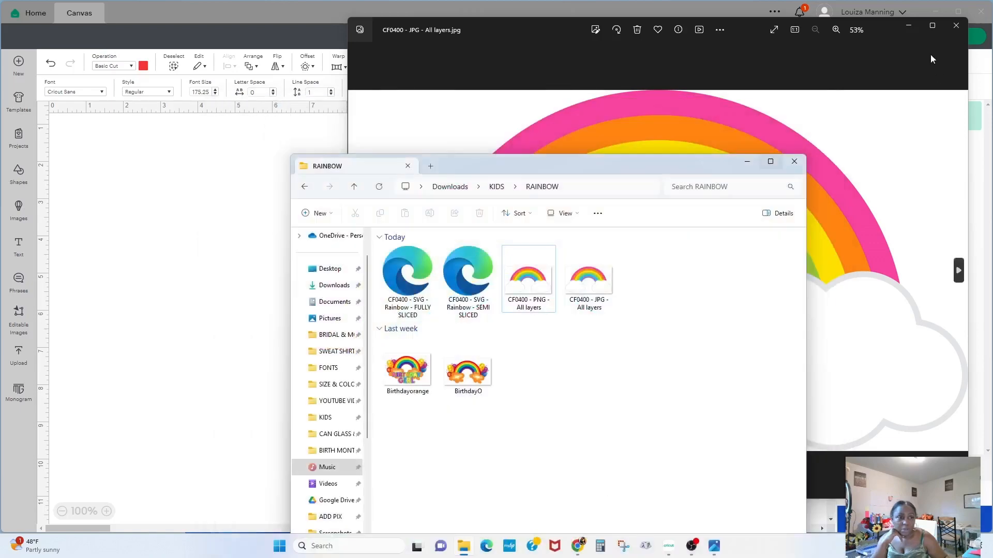
left_click(957, 25)
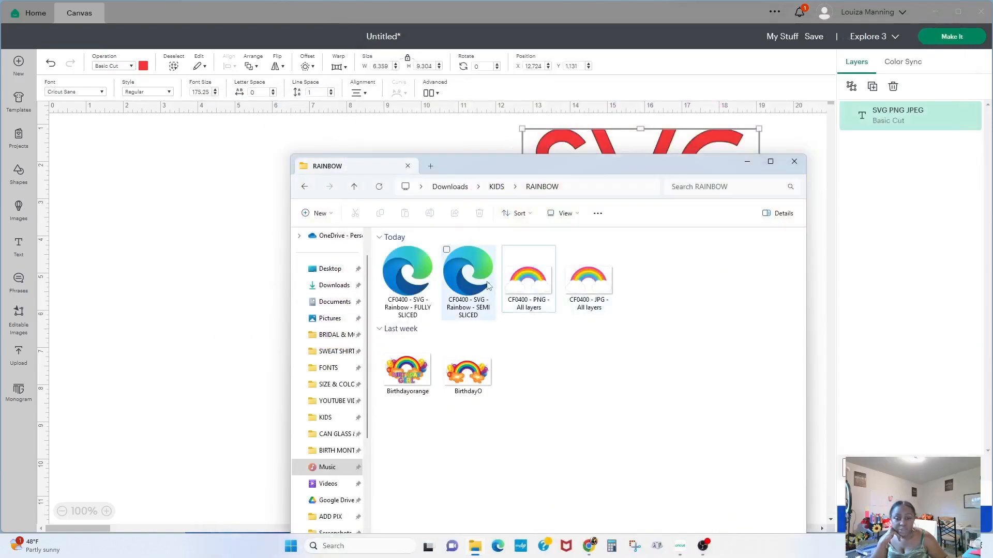
- Try to open the semi sliced and fully sliced rainbow SVG files
double_click(489, 299)
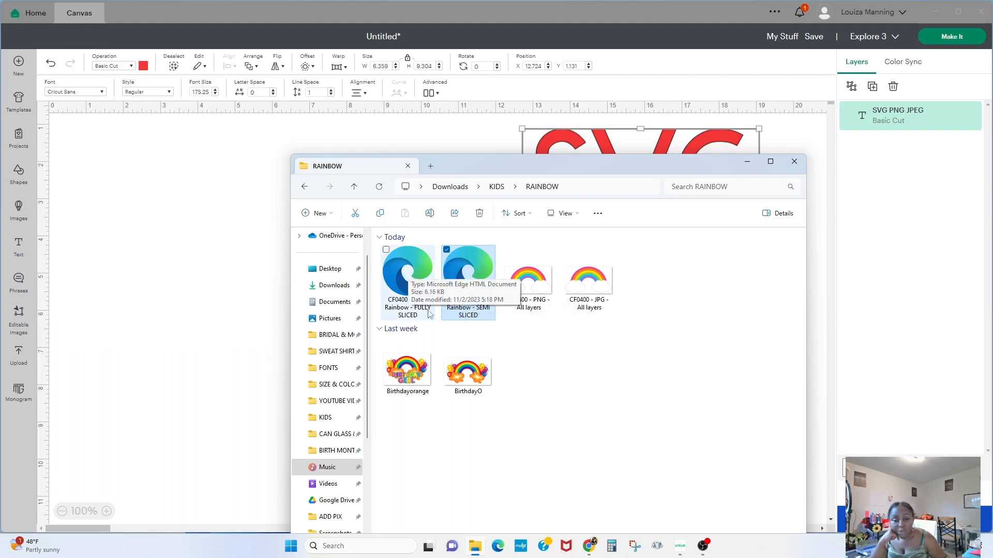
left_click(403, 272)
double_click(402, 272)
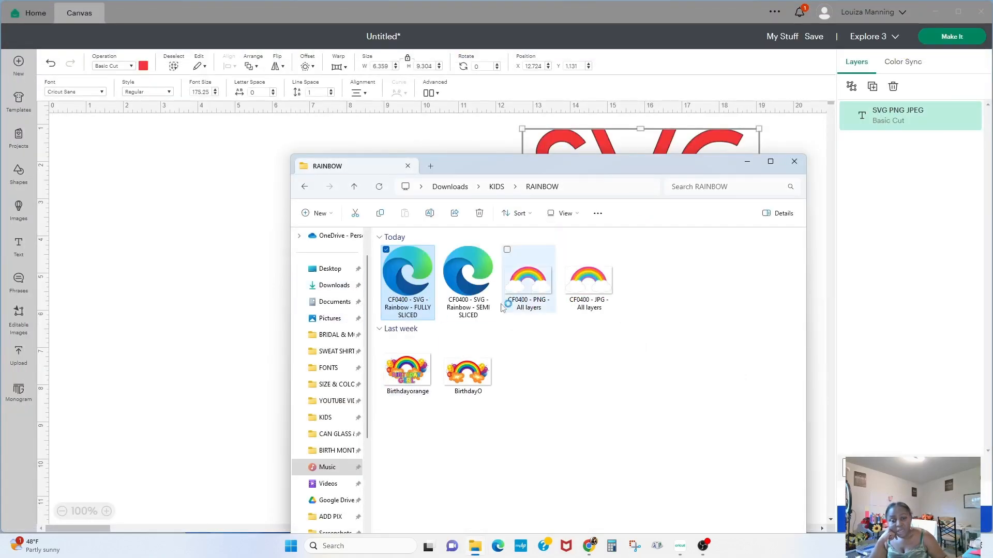
- Open the image upload screen
left_click(21, 362)
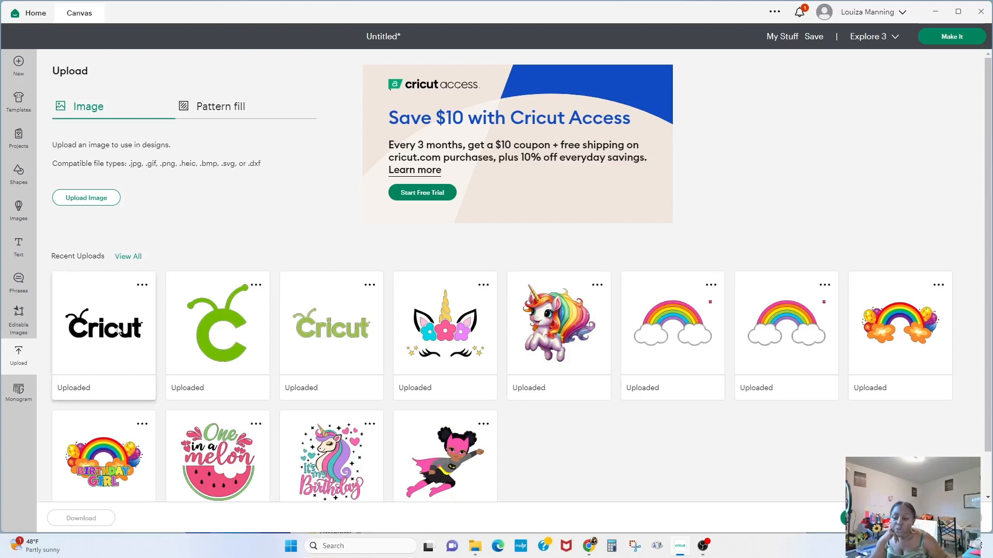
left_click(88, 197)
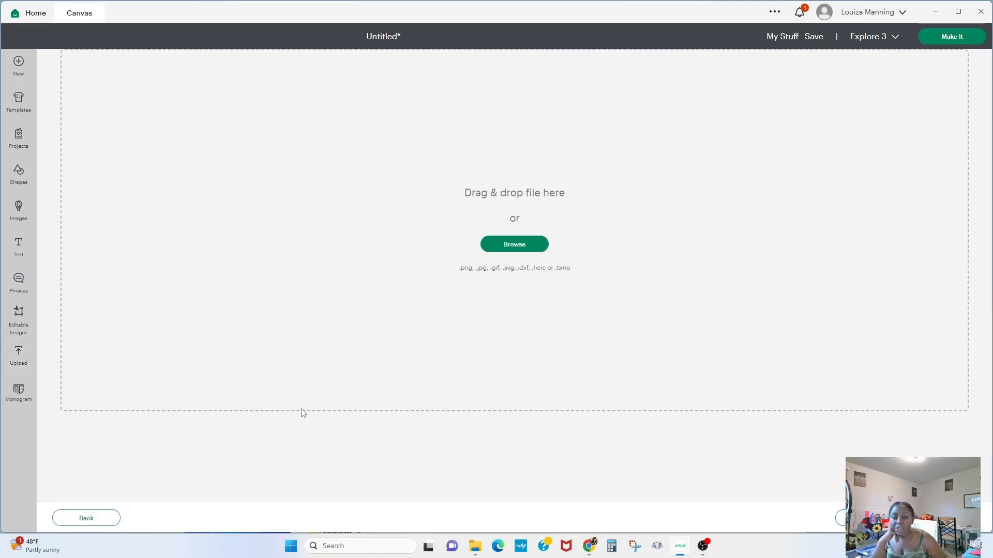
left_click(536, 251)
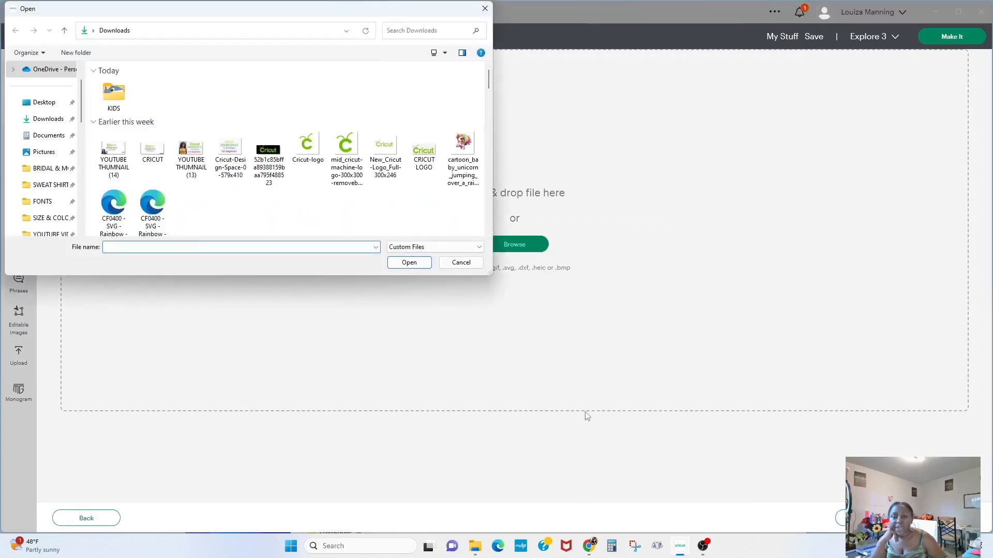
double_click(110, 96)
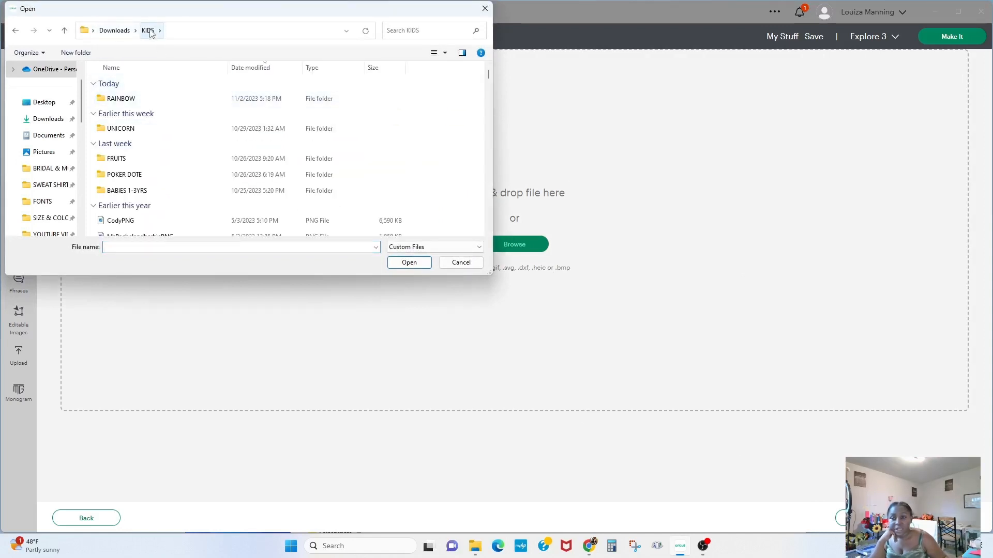
double_click(129, 103)
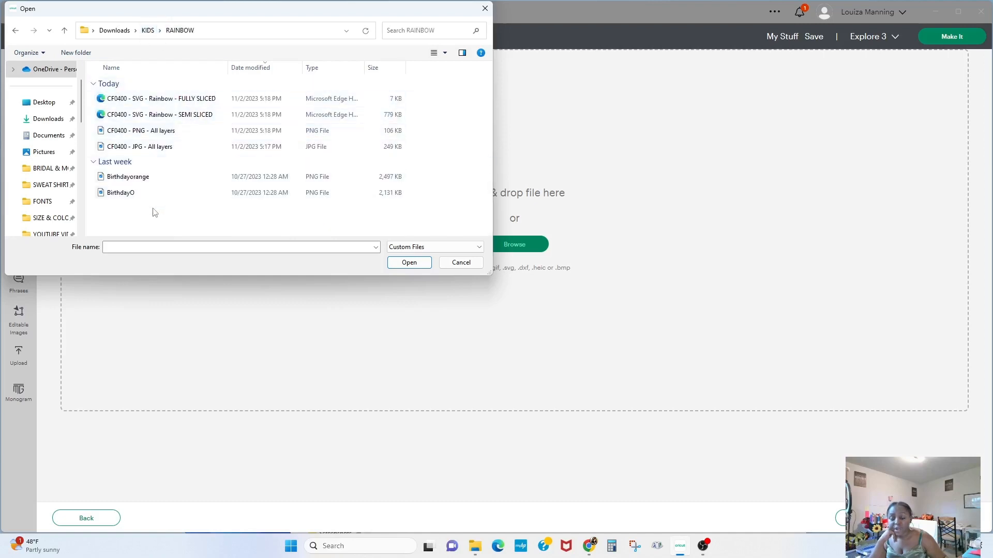
left_click(457, 262)
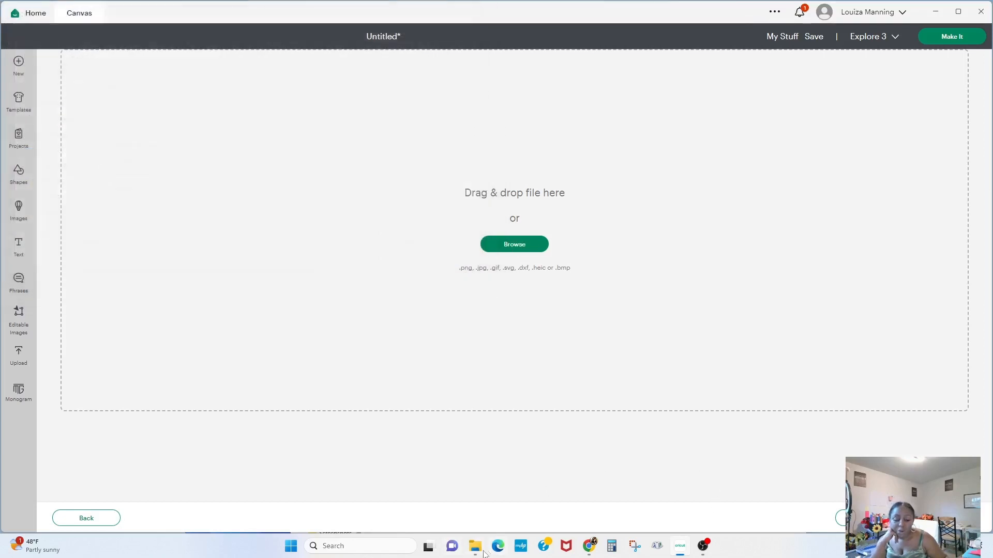
- Upload the CF0400 - SVG - Rainbow - FULLY SLICED file by dropping it from the RAINBOW folder onto the upload area
mouse_move(476, 547)
left_click(476, 500)
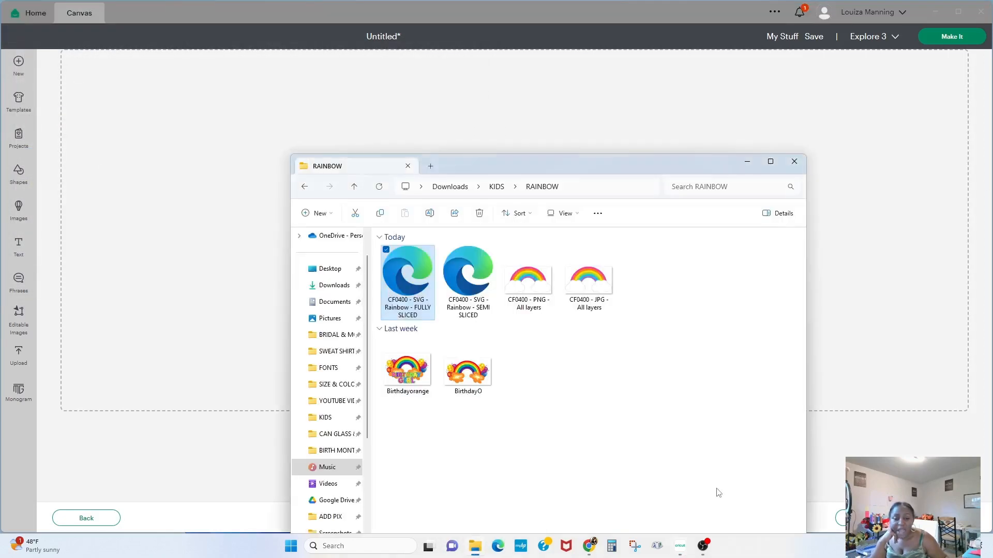
left_click_drag(479, 155, 618, 112)
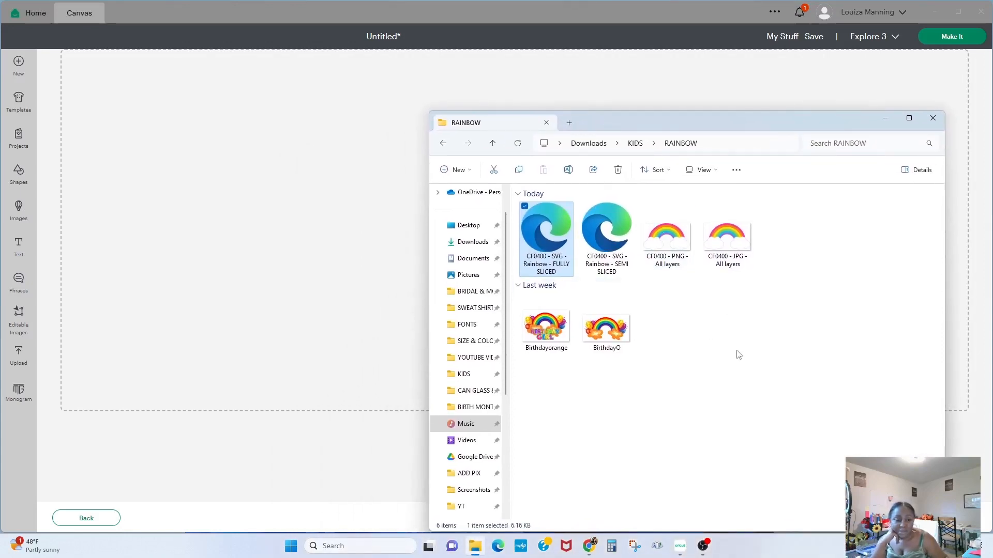
left_click_drag(609, 131, 614, 150)
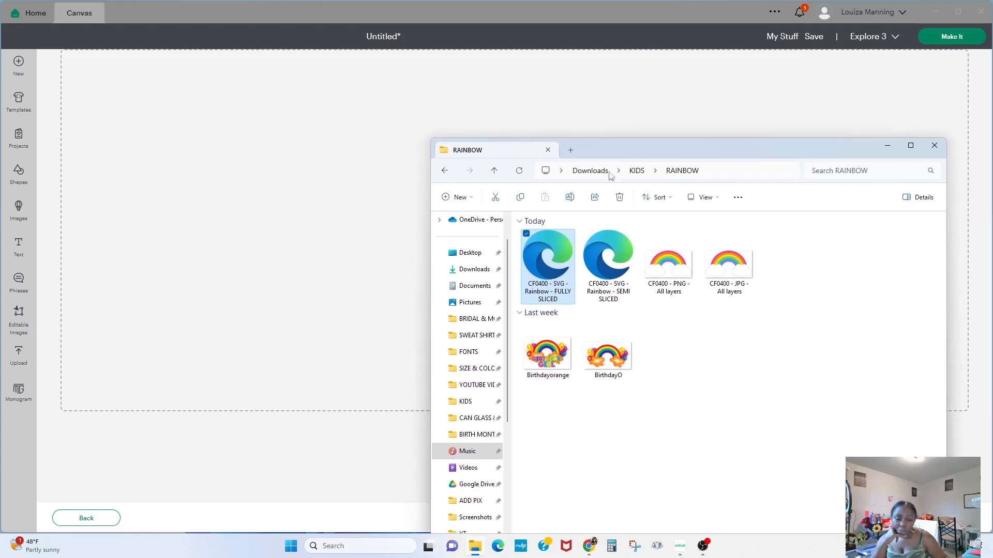
left_click_drag(550, 266, 243, 254)
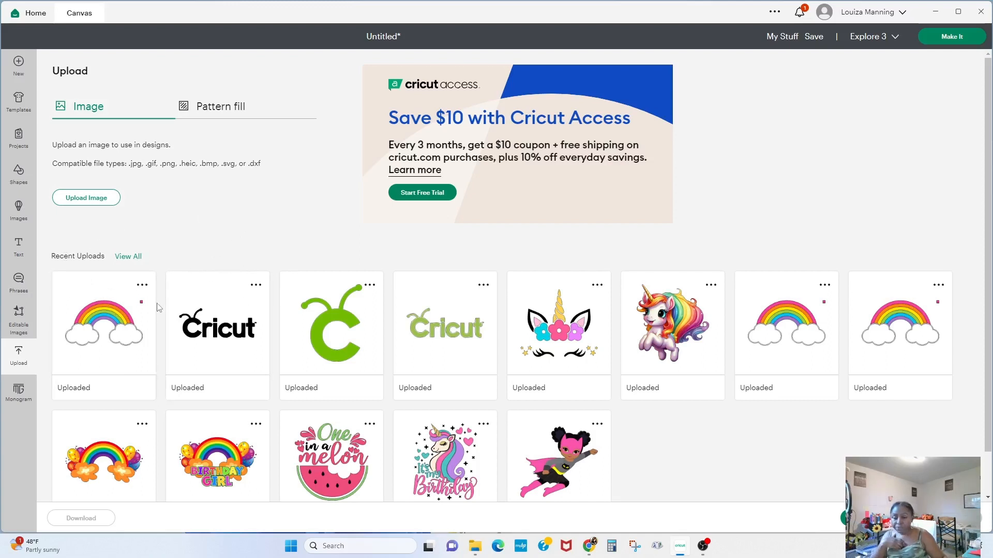
- Upload the CF0400 - PNG - All layers file by dropping it from the RAINBOW folder onto the upload area
left_click(82, 201)
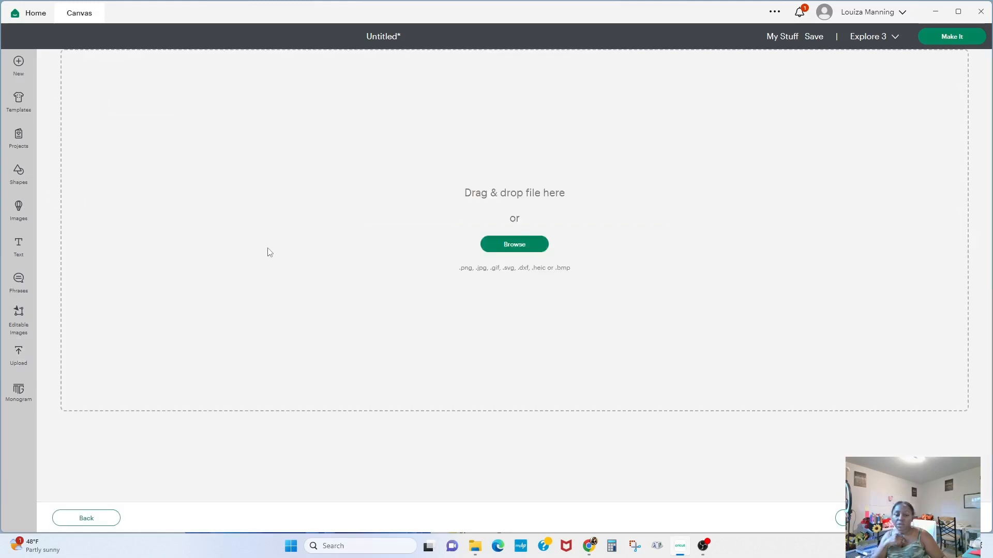
left_click(475, 546)
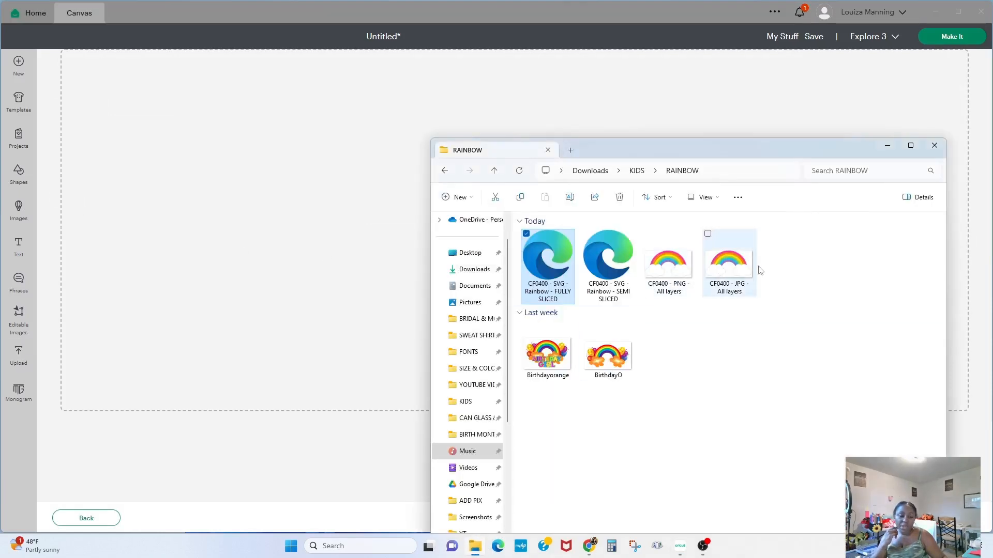
left_click_drag(669, 266, 194, 240)
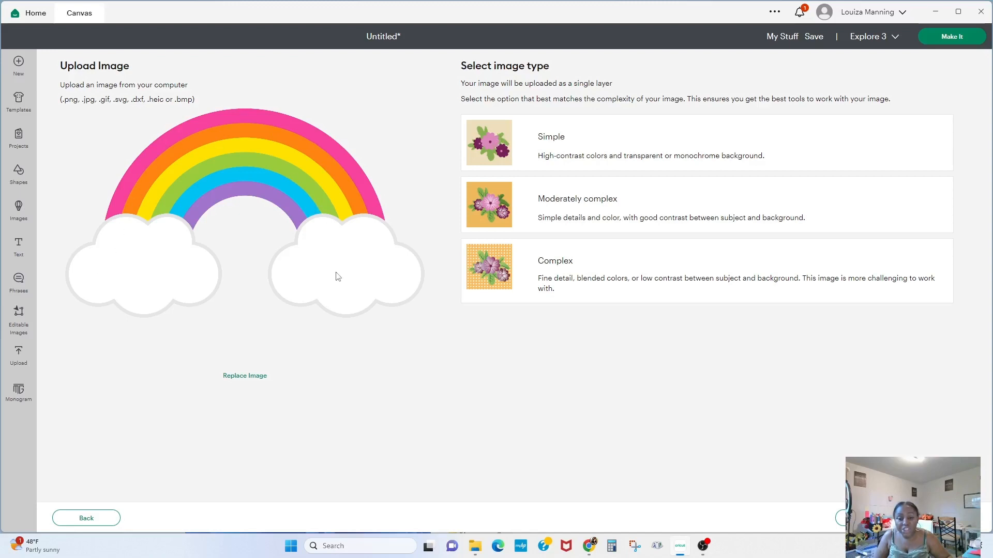
- Compare the Simple, Moderately complex and Complex image types for the PNG, then continue with Complex
left_click(491, 133)
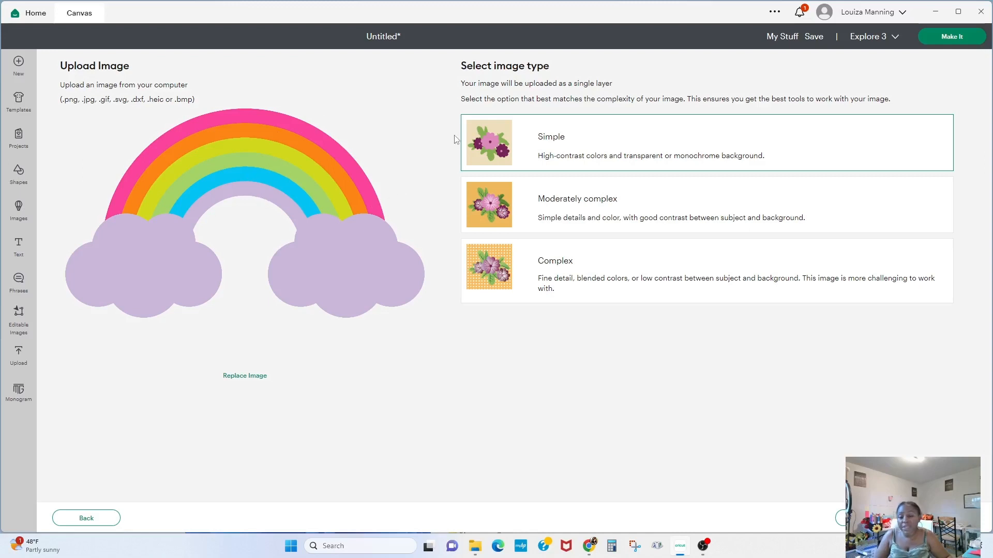
left_click(468, 198)
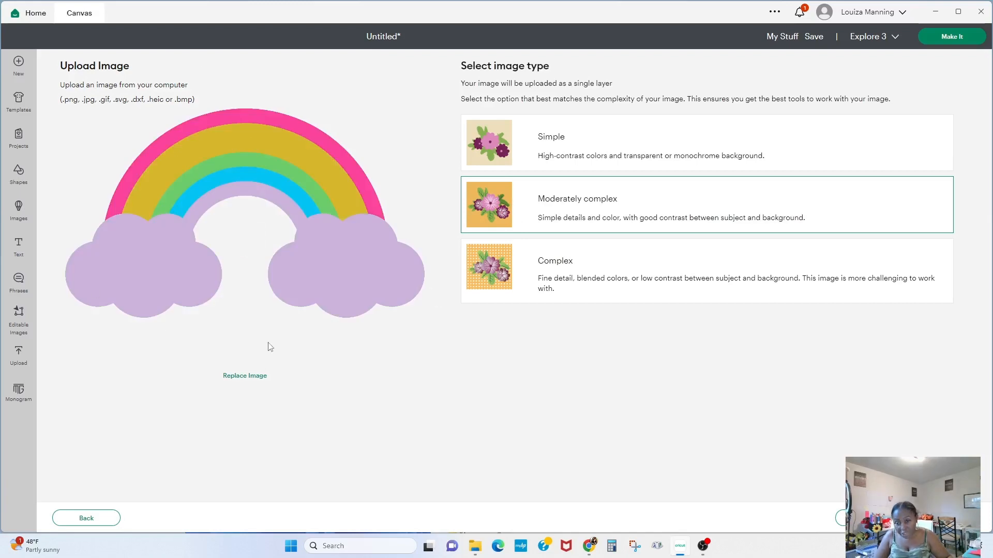
left_click(489, 265)
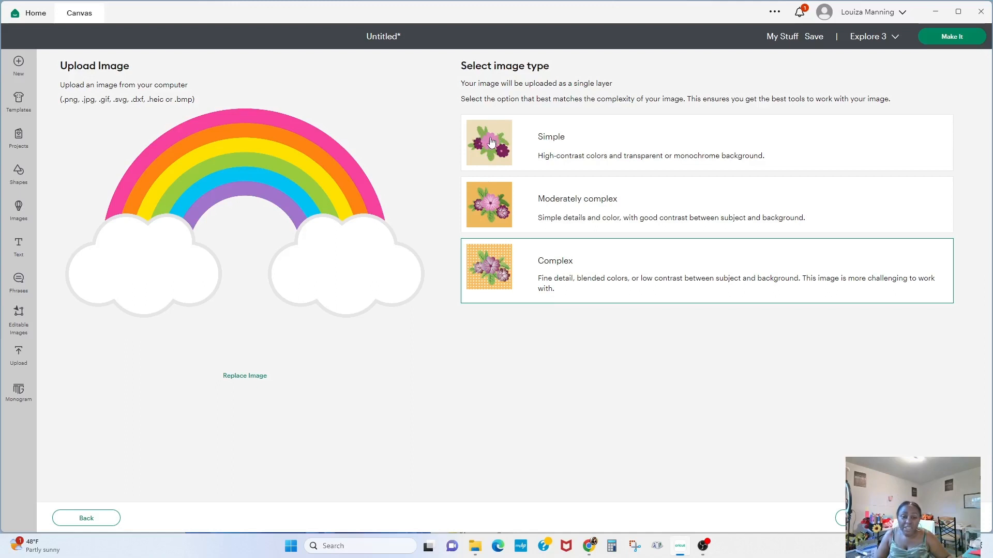
left_click(492, 142)
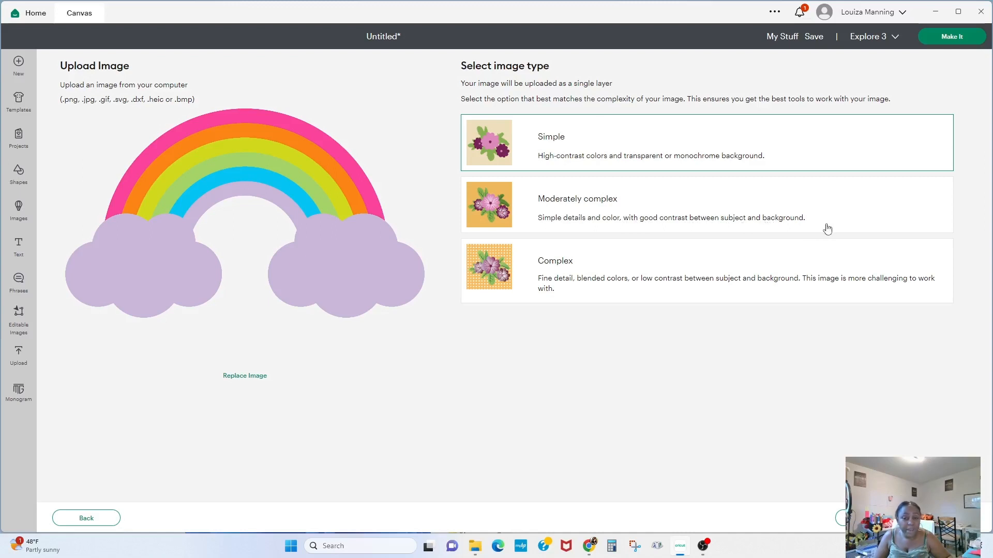
left_click(519, 280)
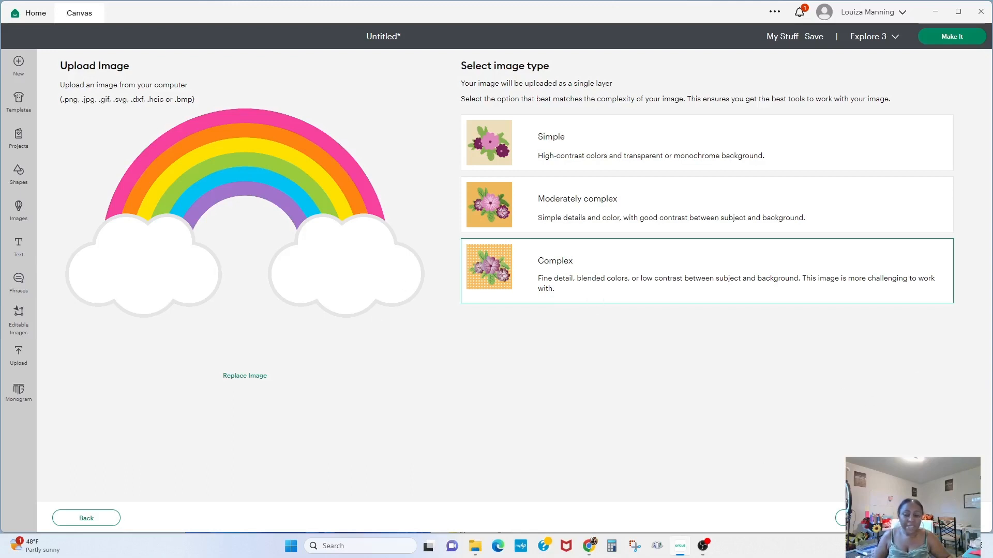
left_click(858, 518)
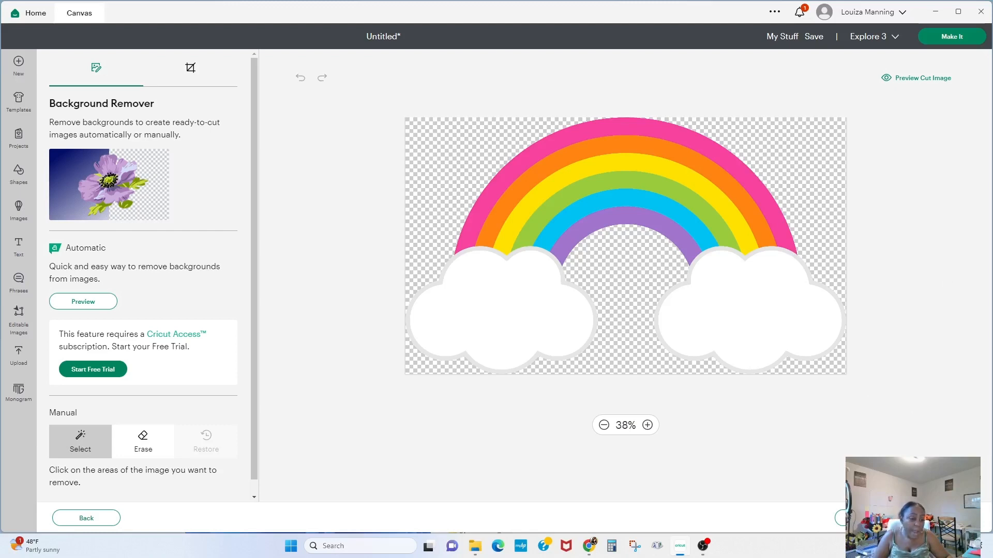
- Continue past the background remover, compare Cut Image with Print Then Cut Image, and upload the PNG as Print Then Cut
left_click(942, 518)
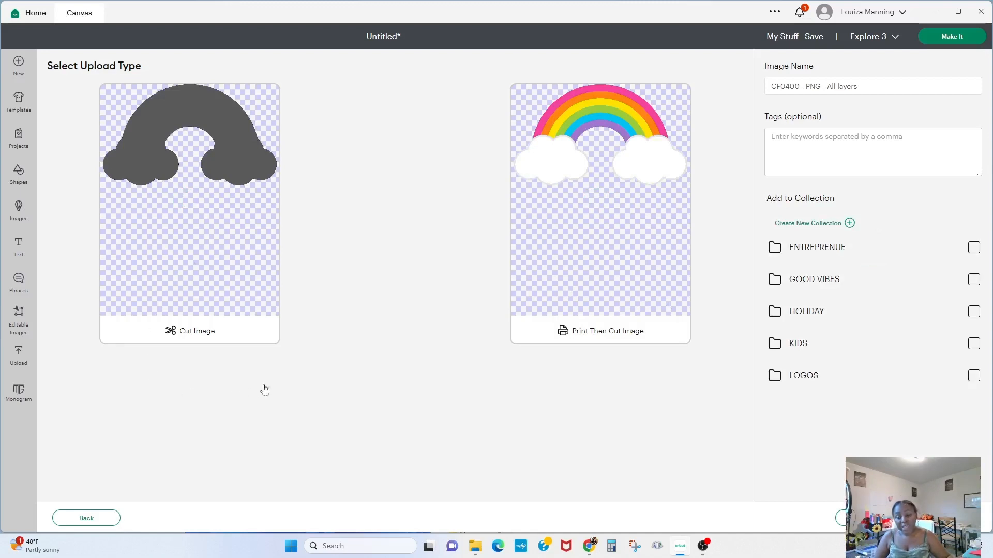
left_click(191, 305)
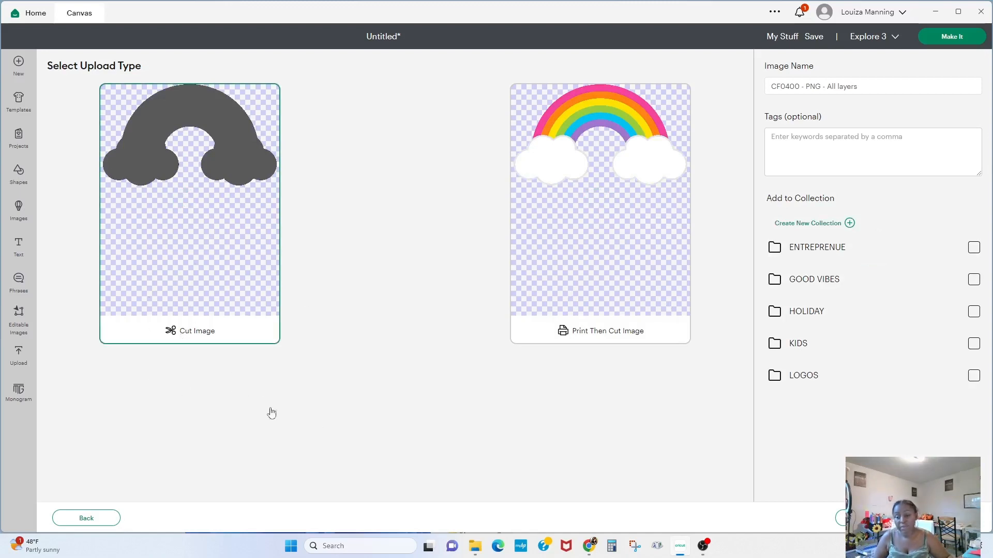
left_click(607, 277)
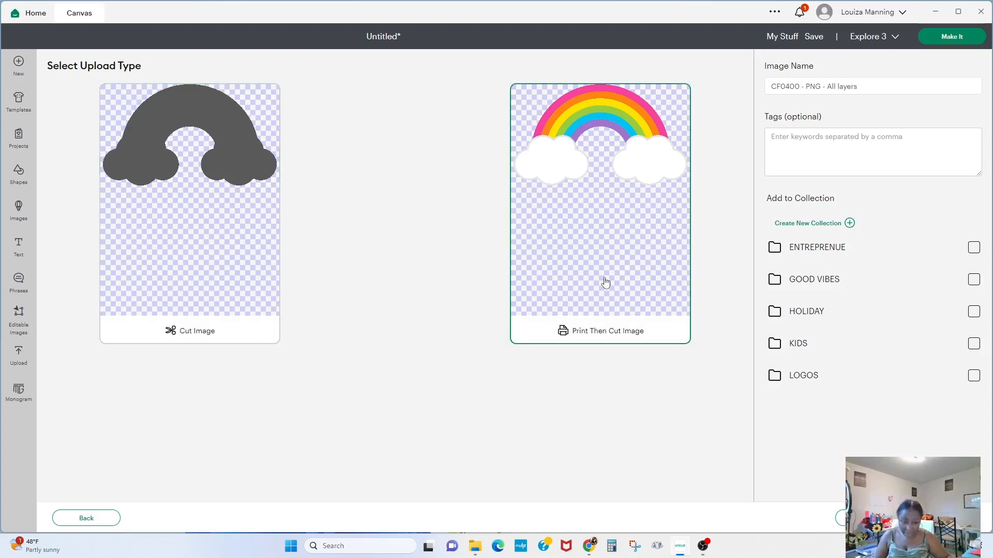
left_click(189, 276)
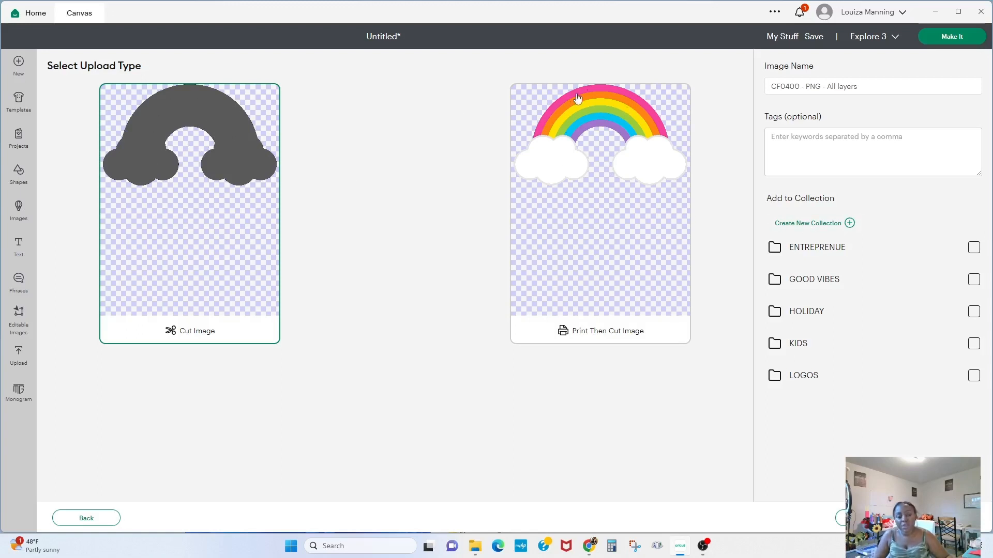
left_click(619, 229)
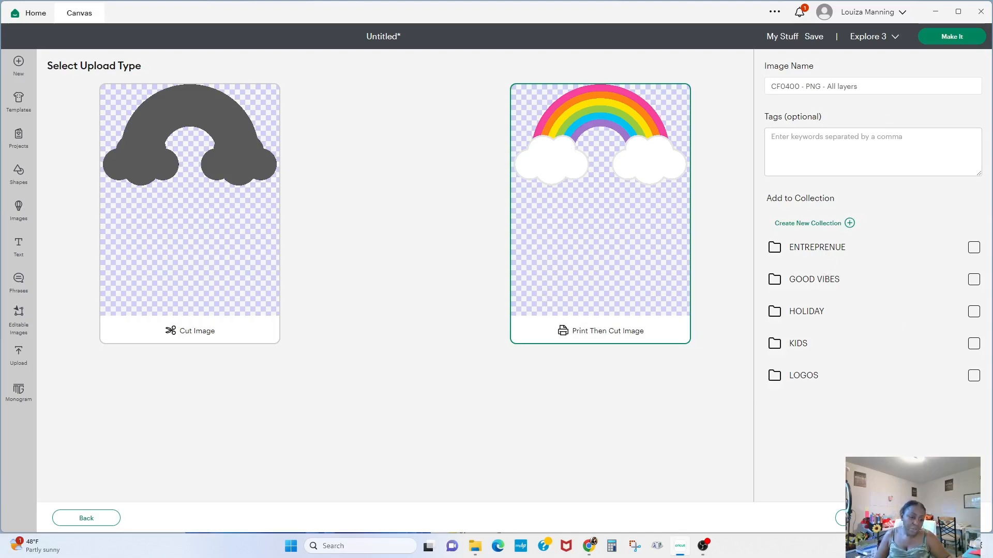
left_click(944, 518)
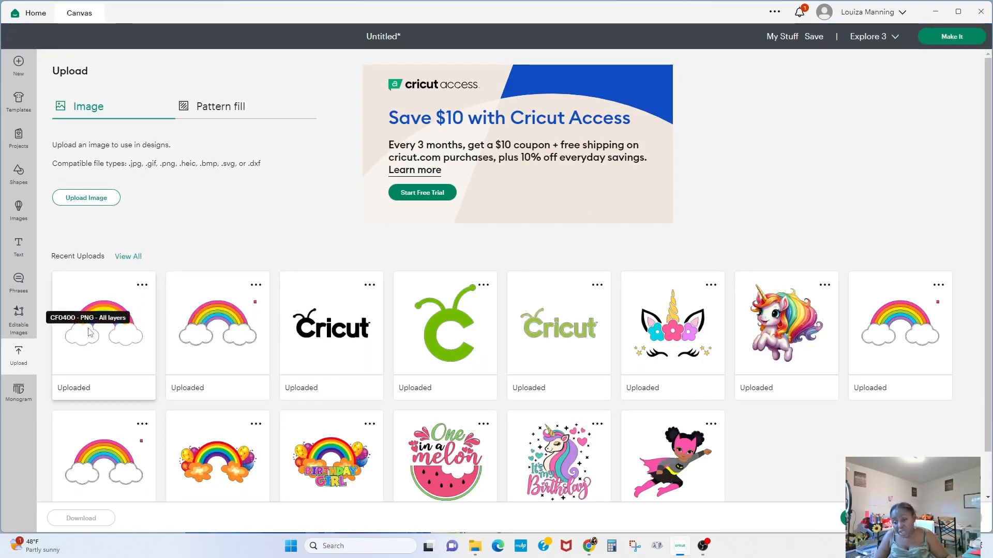
- Upload the CF0400 - JPG - All layers file by dropping it from the RAINBOW folder onto the upload area
left_click(105, 201)
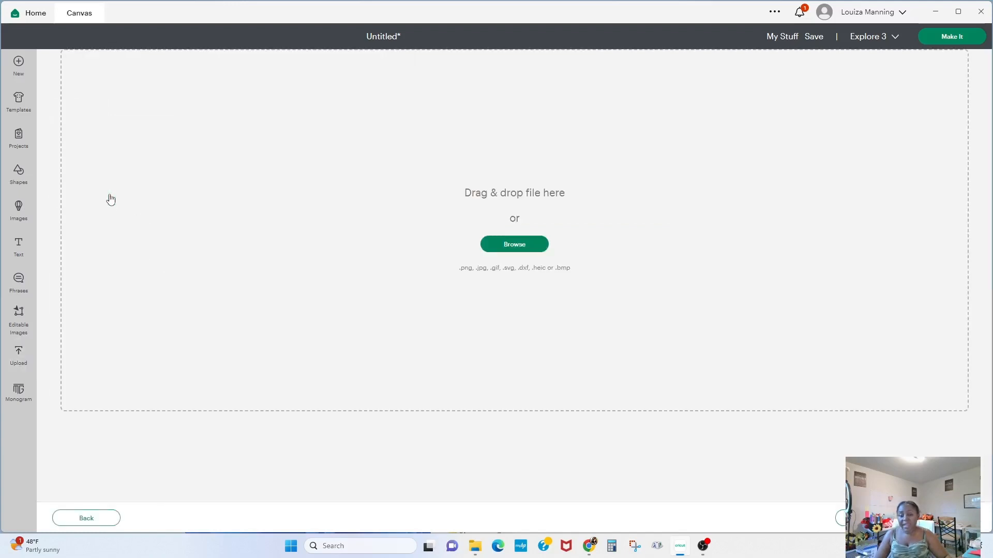
left_click(474, 548)
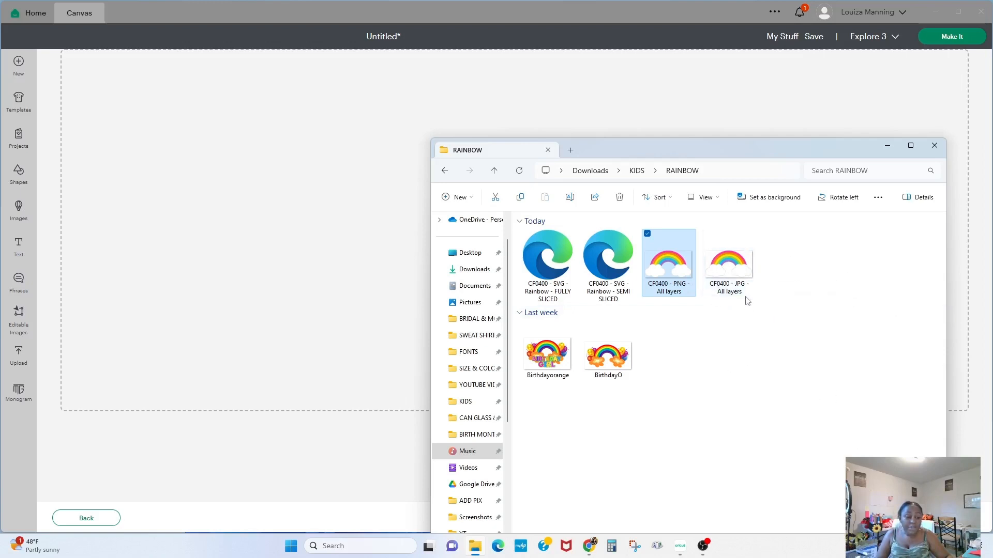
left_click_drag(736, 279, 210, 228)
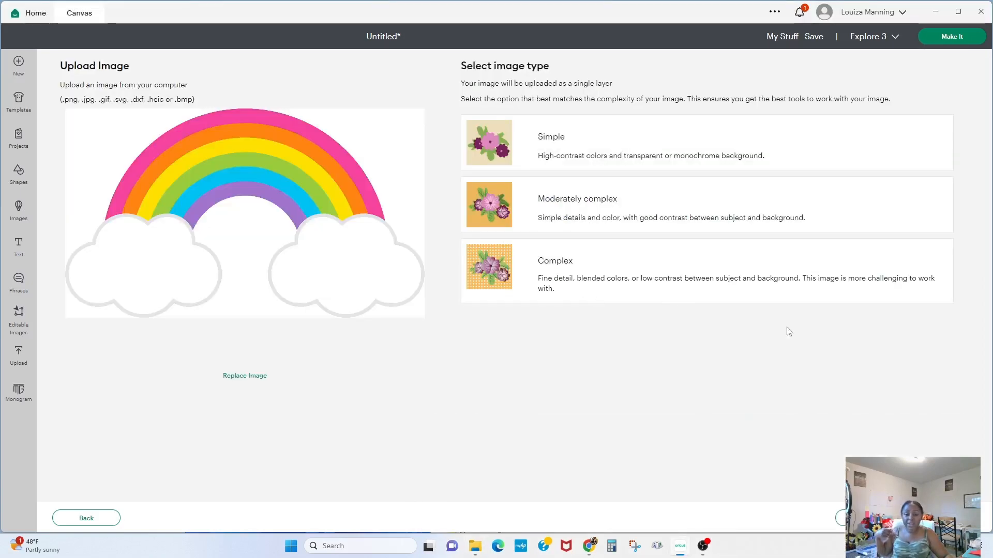
- Compare the Simple, Moderately complex and Complex image types for the JPG, then continue with Complex
left_click(590, 145)
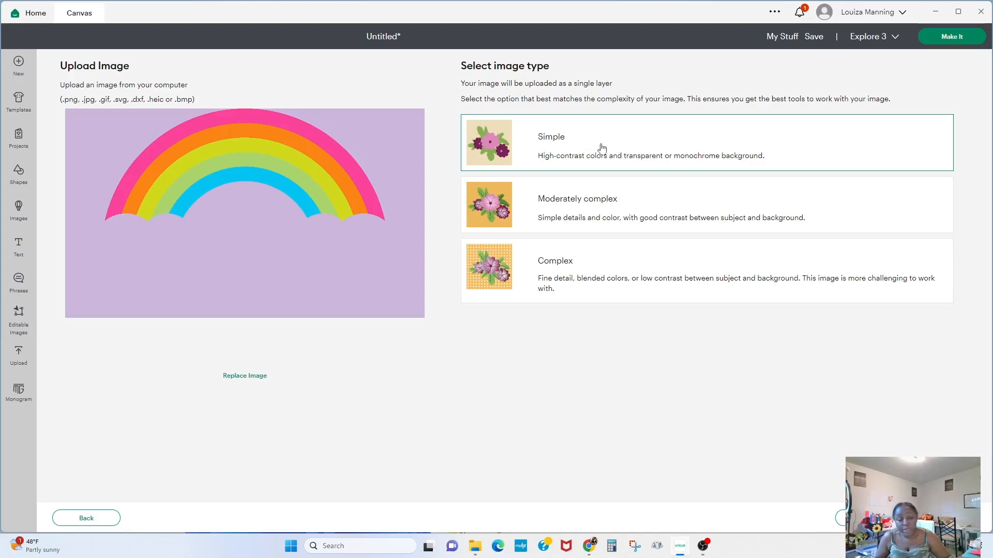
left_click(584, 208)
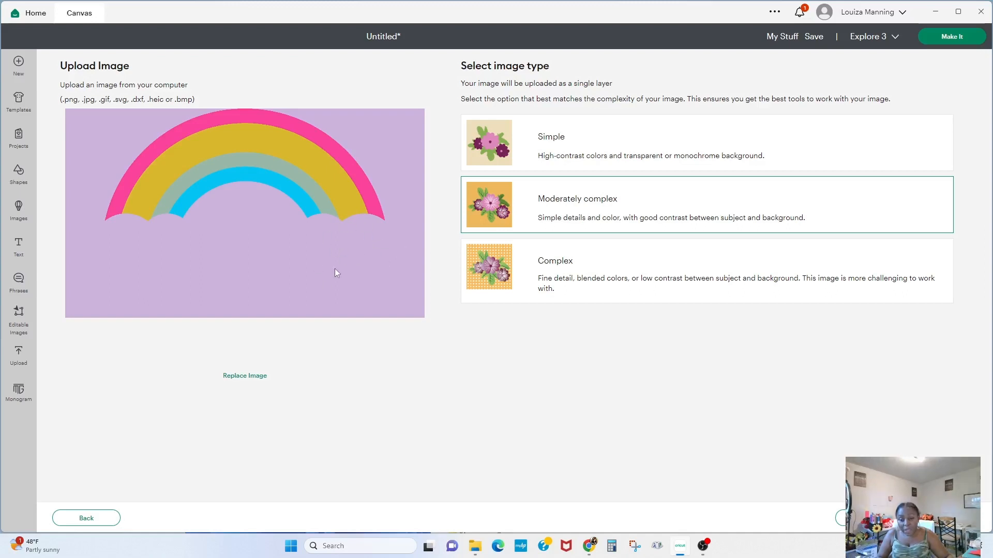
left_click(528, 281)
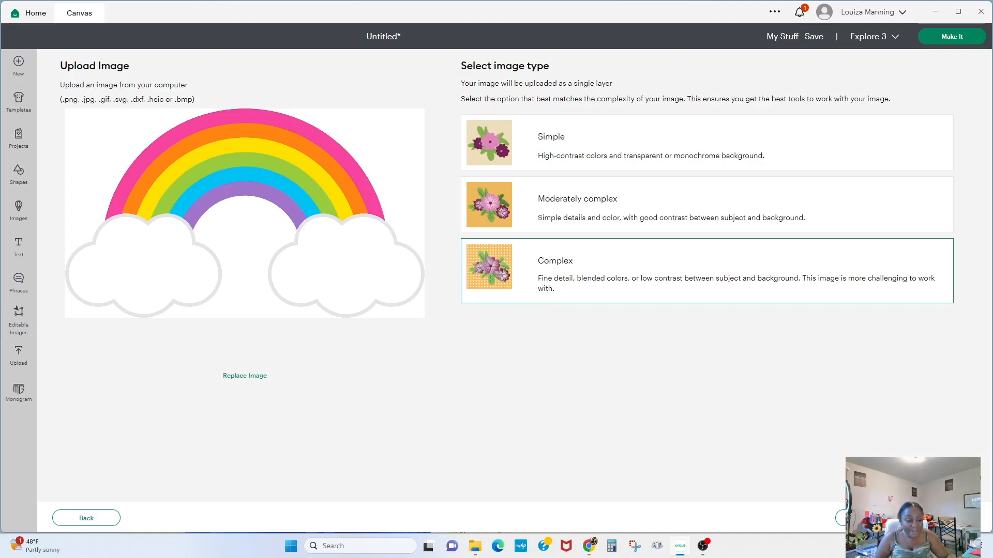
left_click(905, 518)
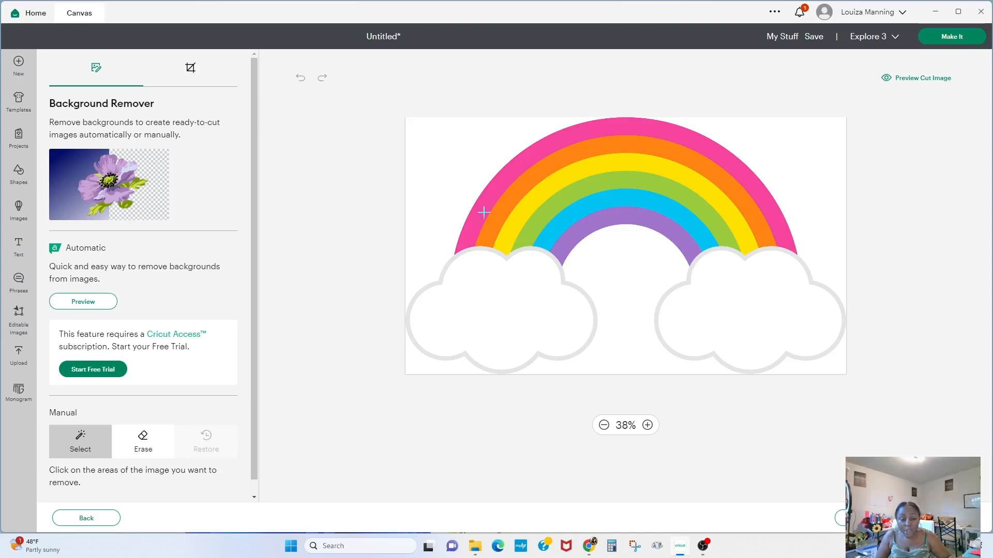
left_click(615, 272)
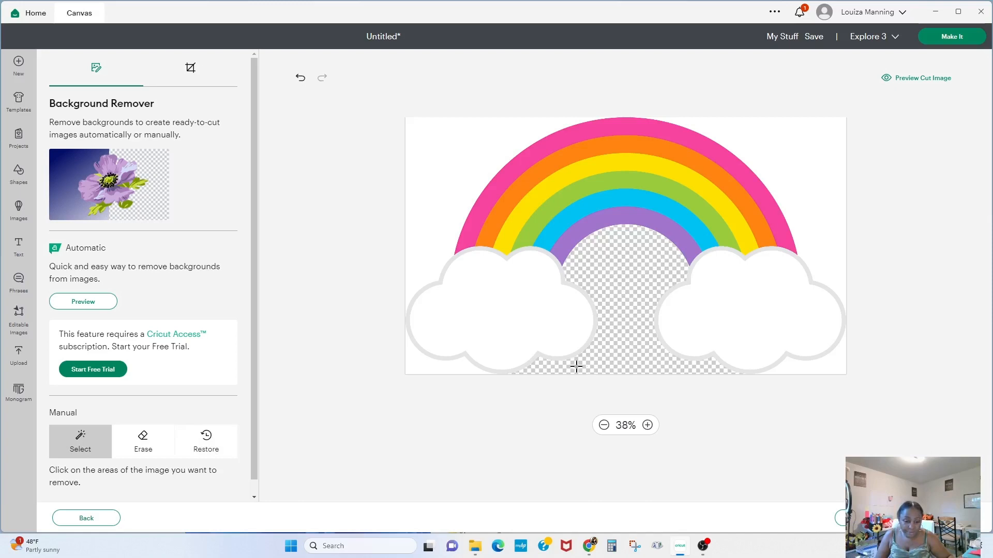
left_click(434, 149)
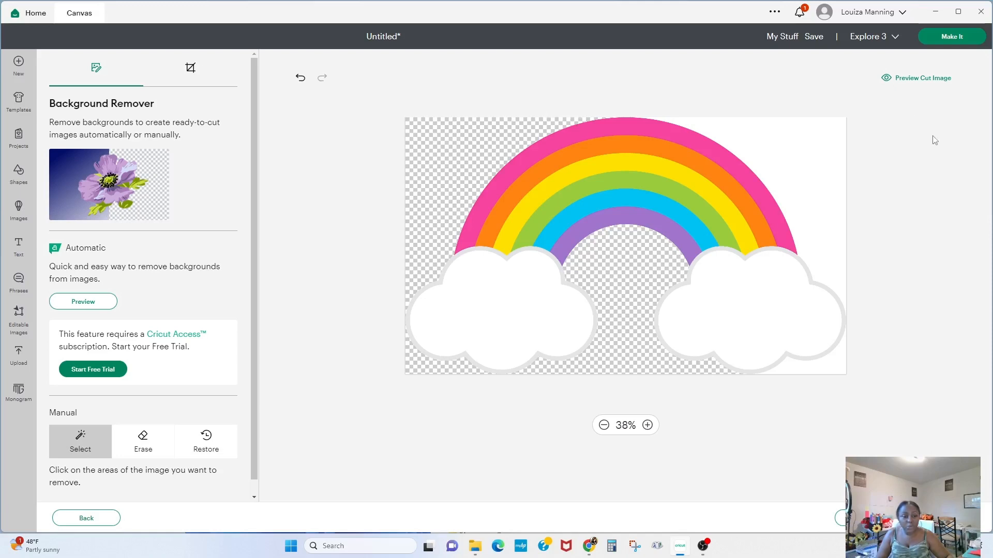
left_click(798, 145)
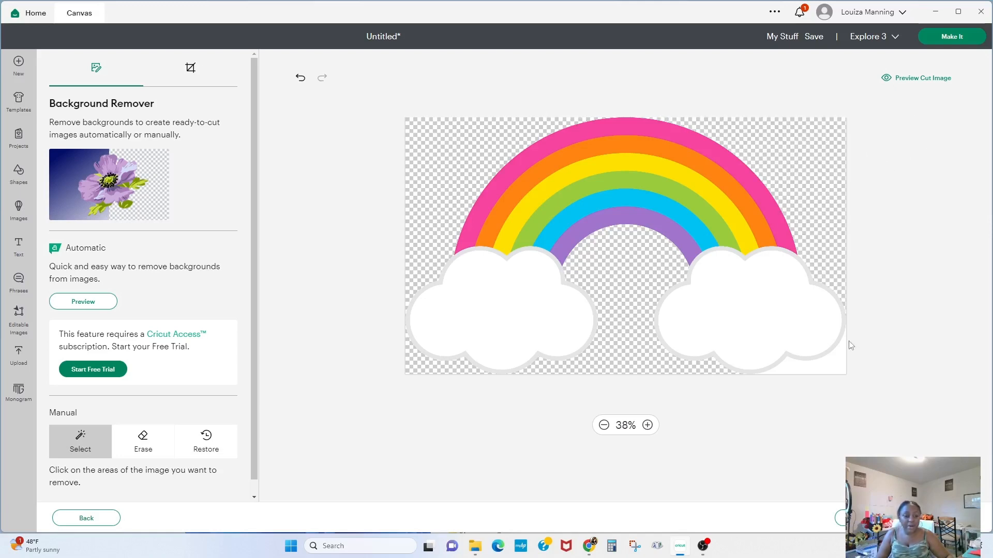
left_click(838, 360)
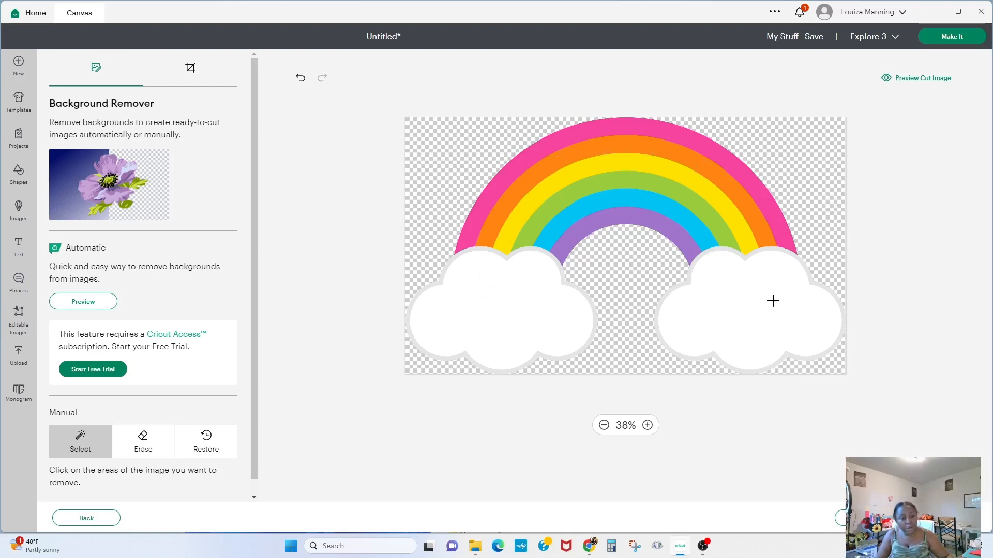
left_click(549, 147)
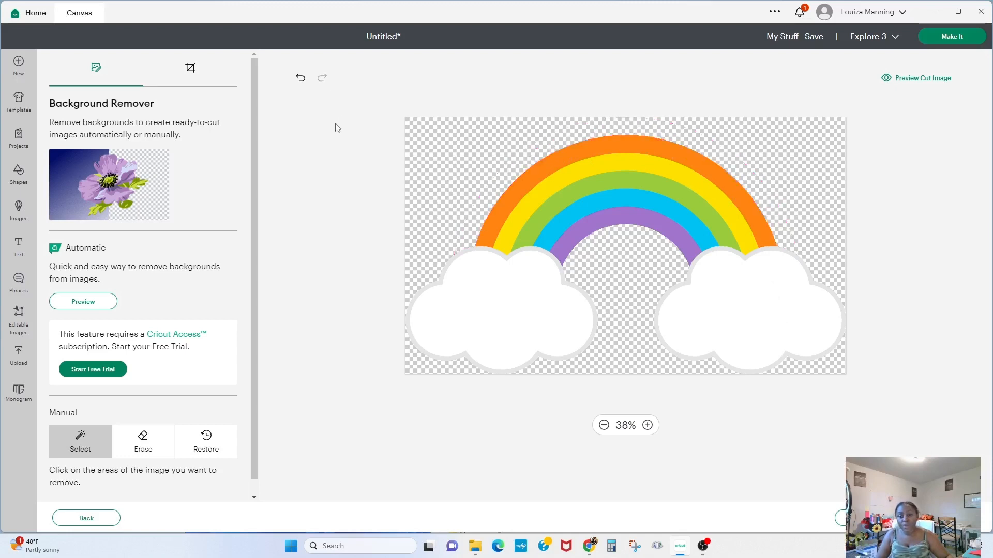
left_click(299, 81)
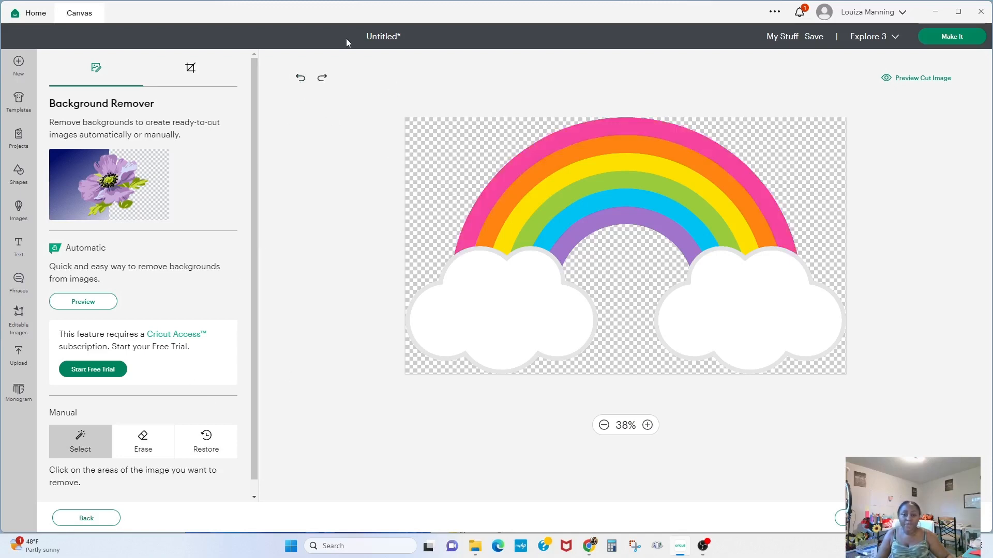
left_click(300, 77)
left_click(300, 77)
left_click(301, 78)
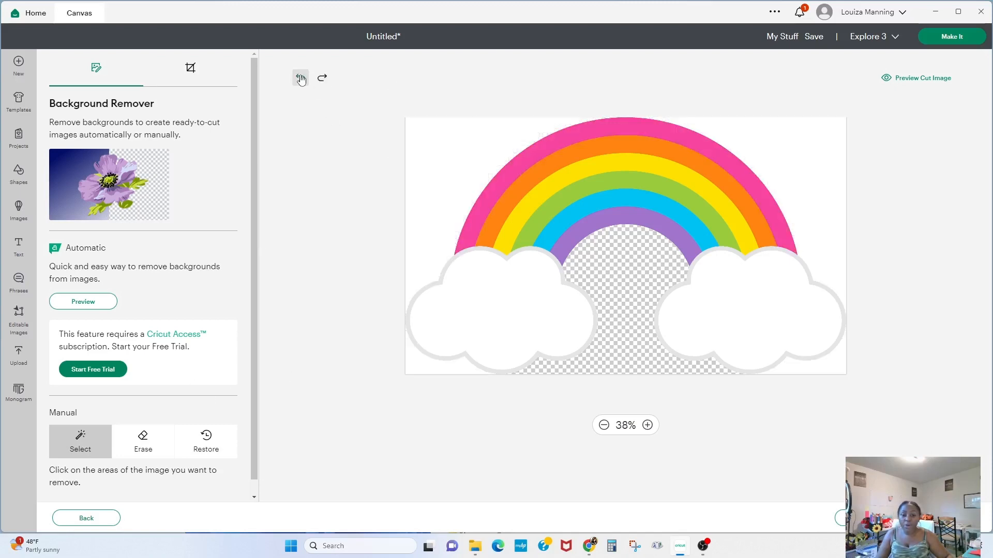
left_click(301, 78)
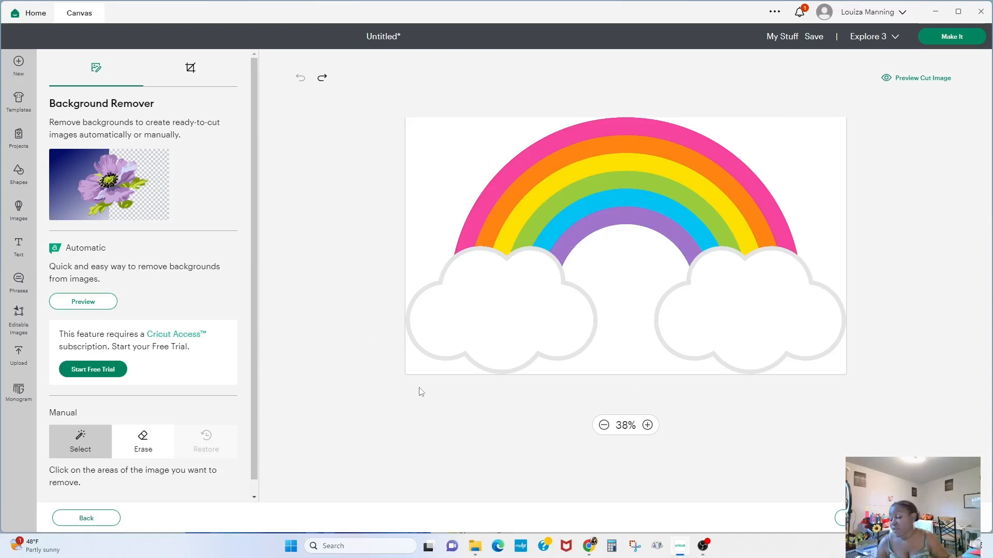
- Remove the white background around and inside the rainbow arch, then upload the JPG as a Print Then Cut image
left_click(459, 153)
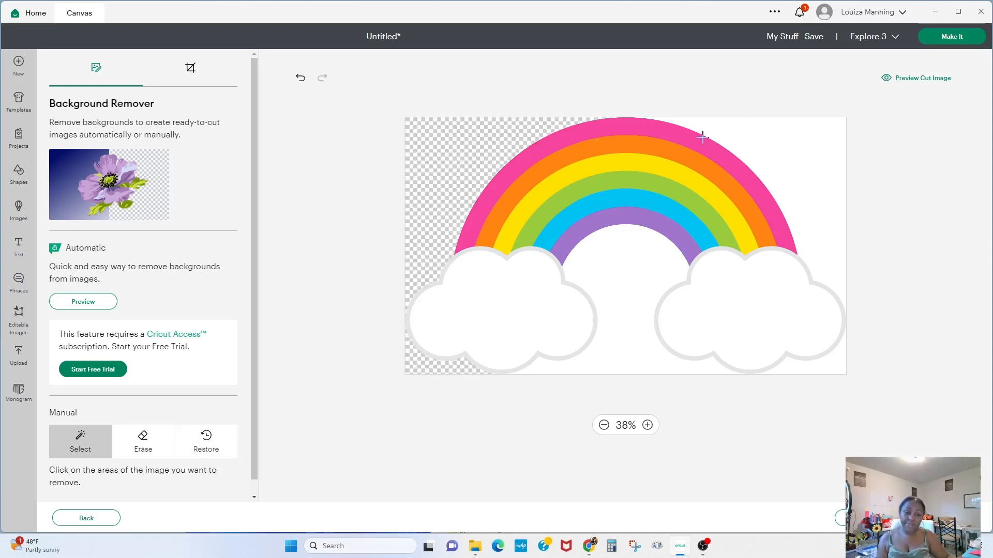
left_click(789, 137)
left_click(624, 277)
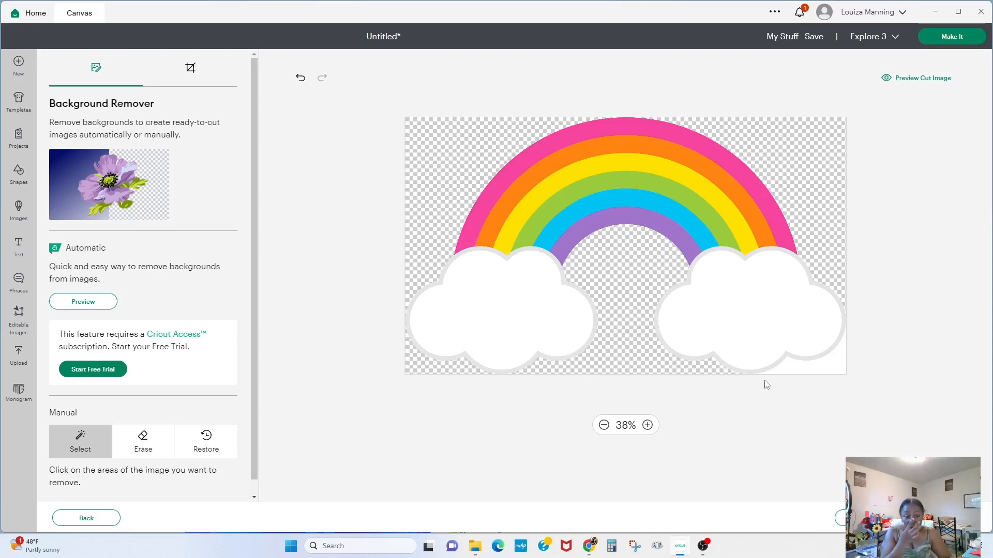
left_click(824, 365)
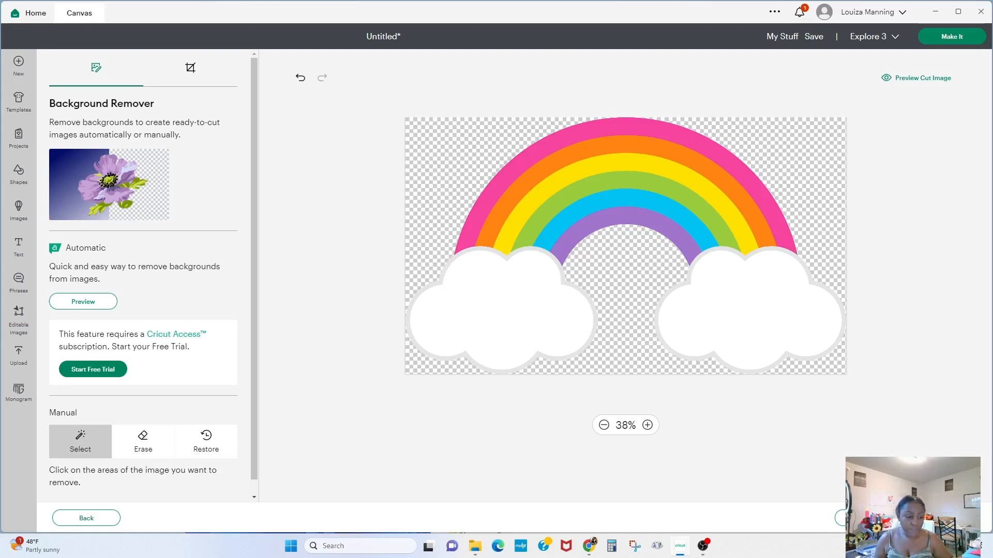
left_click(941, 518)
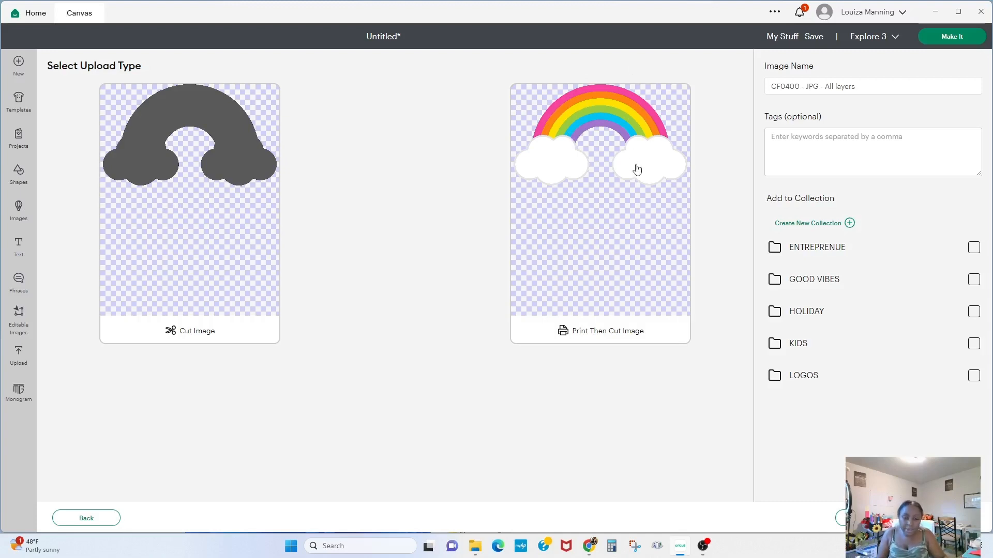
left_click(595, 260)
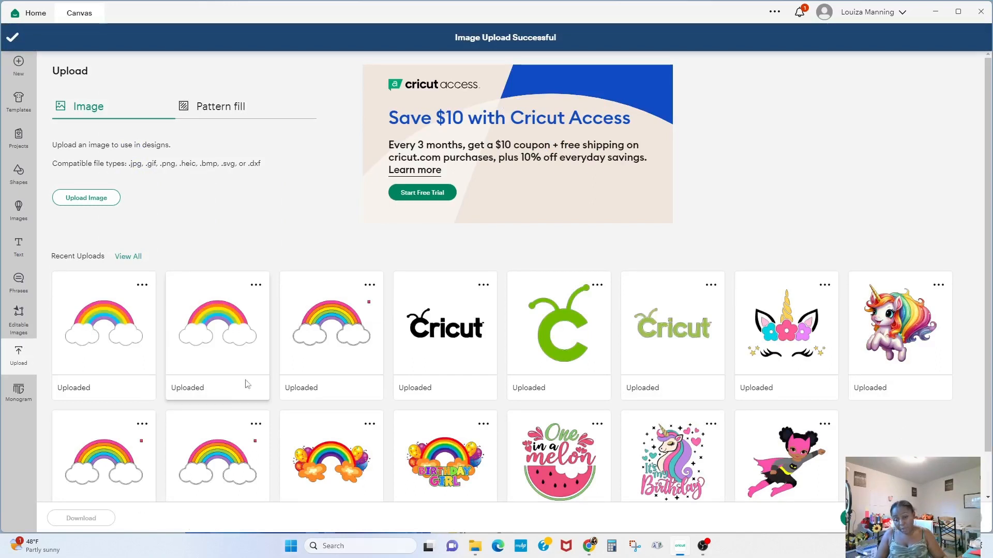
- Add the uploaded PNG rainbow to the canvas and set its width to 5 in
left_click(318, 360)
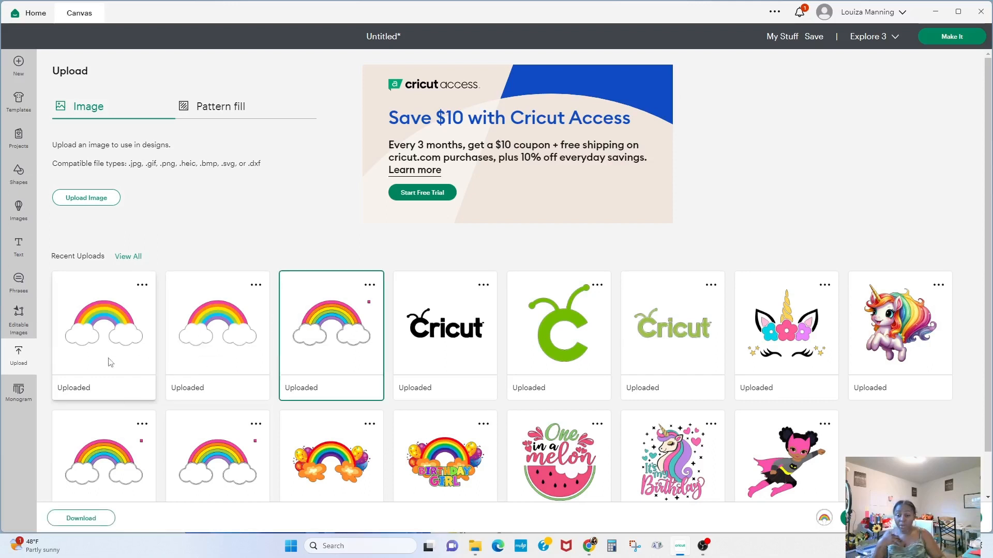
left_click(217, 363)
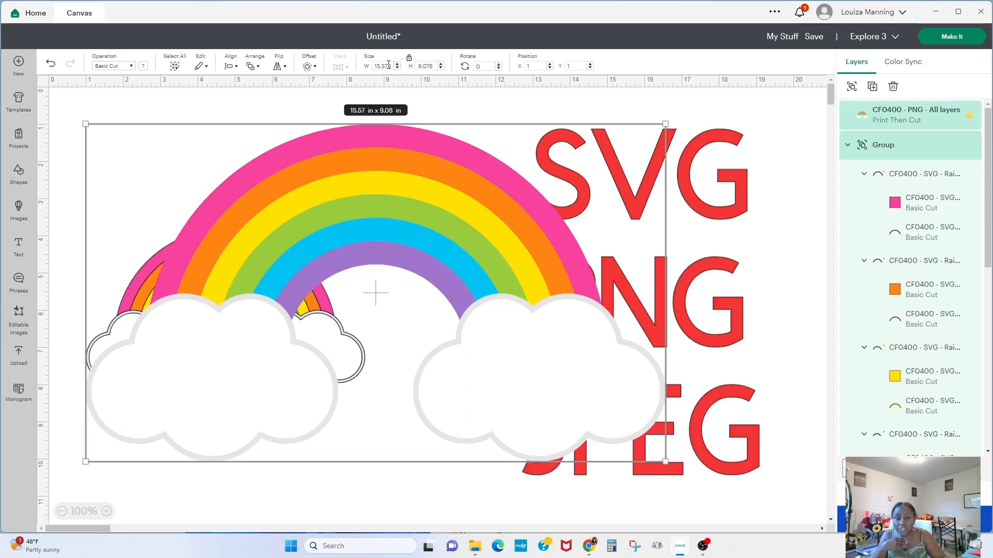
double_click(394, 66)
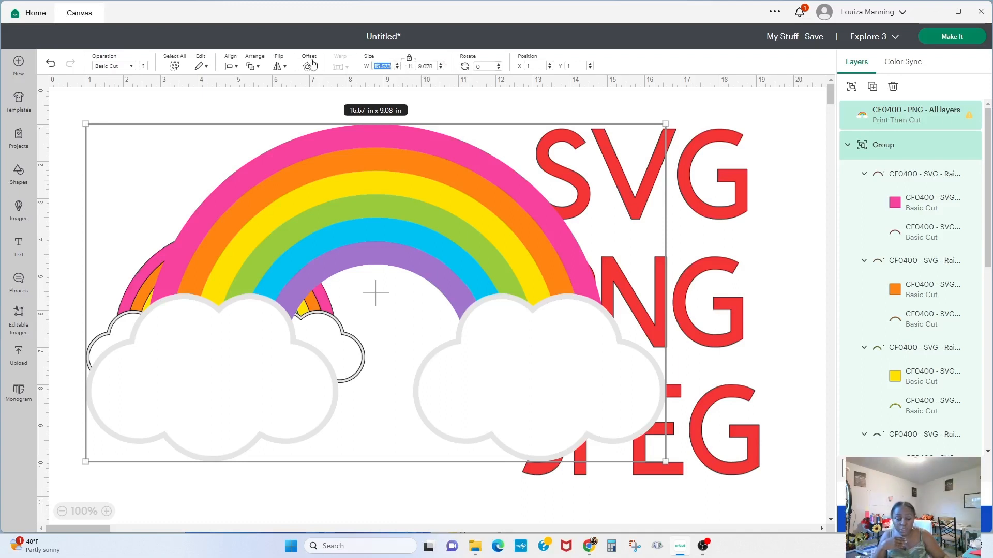
type("5")
key("Return")
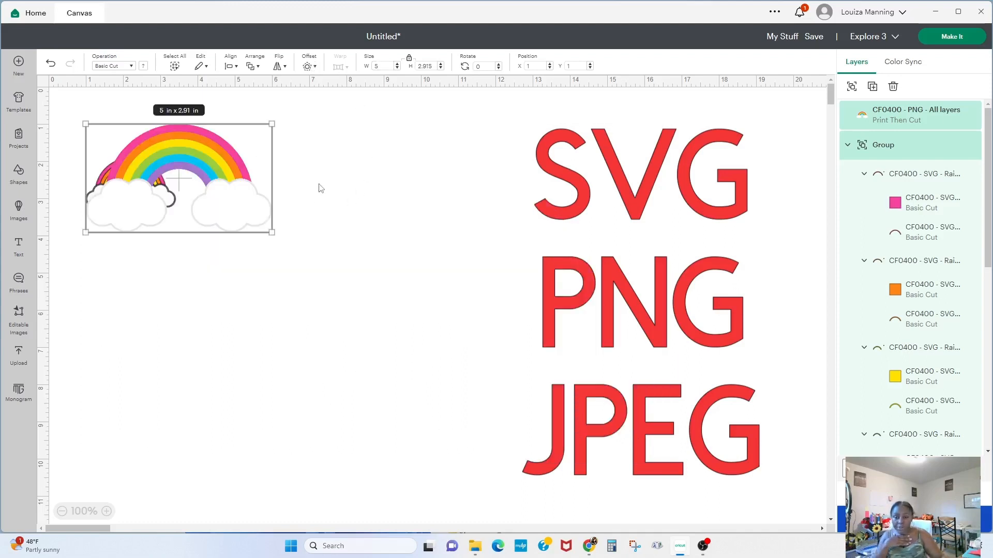
- Move the PNG rainbow beside the PNG title and shrink it slightly
left_click(305, 193)
left_click_drag(209, 182, 406, 301)
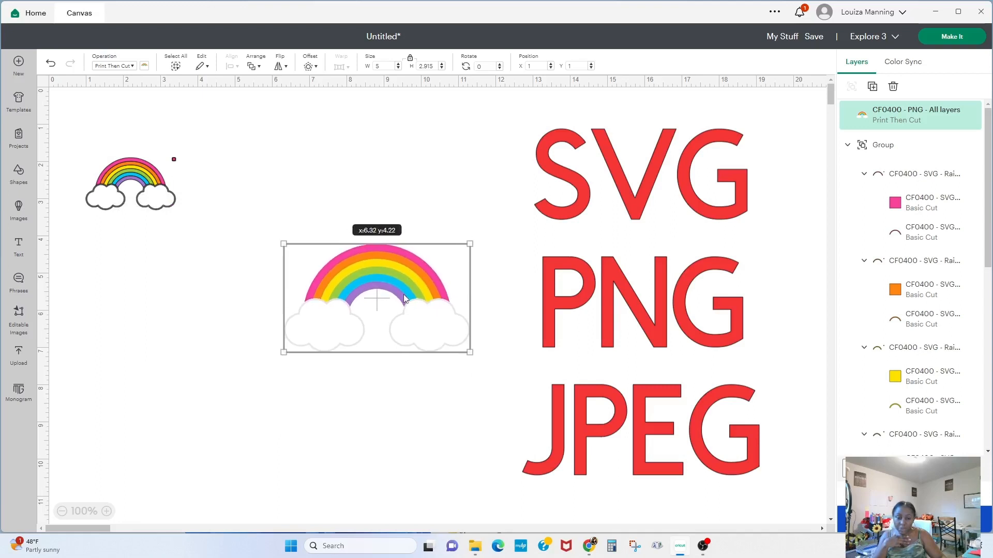
left_click_drag(470, 243, 422, 323)
- Enlarge the SVG rainbow to about 4.65 in wide and move it beside the SVG title
left_click(153, 176)
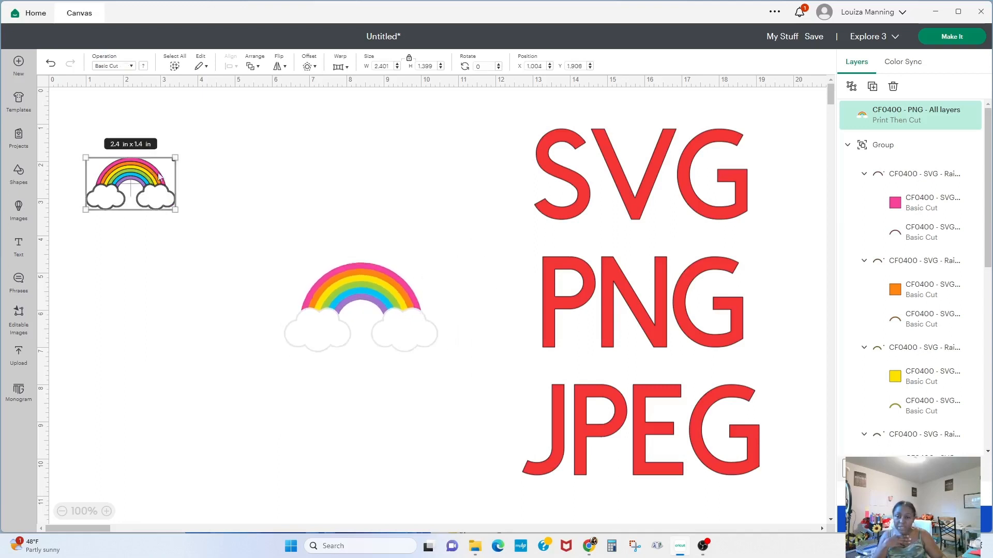
left_click_drag(176, 210, 265, 255)
left_click_drag(185, 174, 386, 145)
- Resize the PNG rainbow to about 4.75 in wide and realign it beside the PNG title
left_click(405, 335)
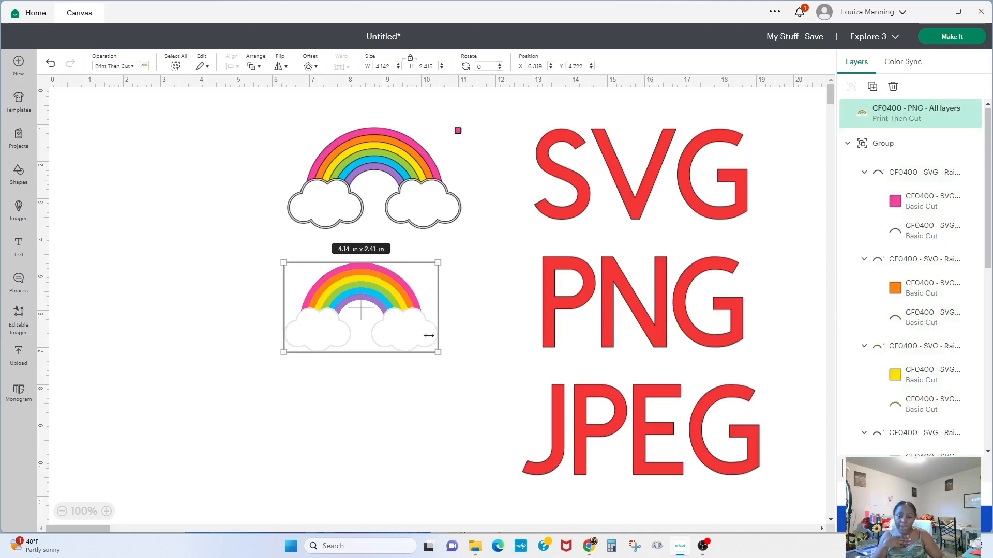
left_click_drag(436, 351, 458, 364)
left_click_drag(400, 333, 410, 315)
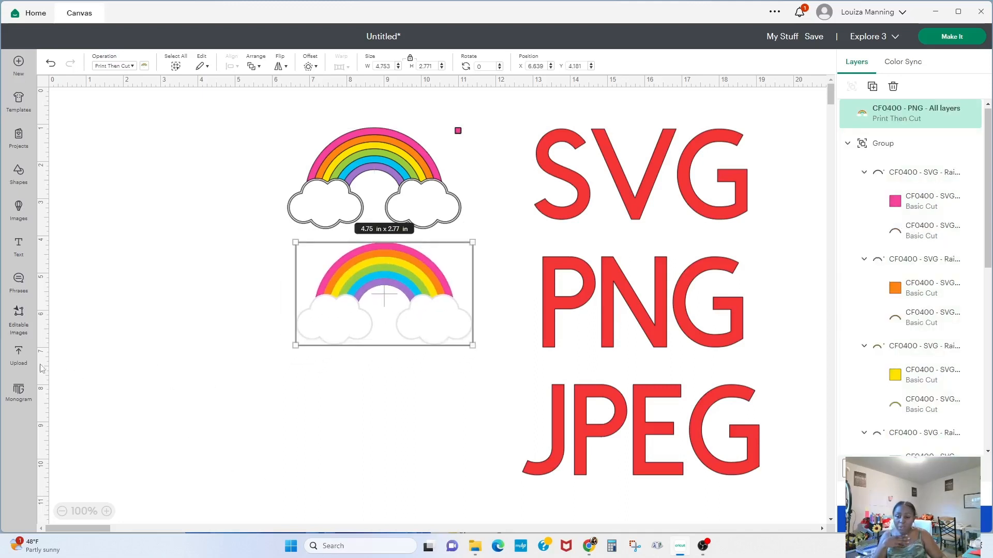
- Add the uploaded JPG rainbow to the canvas, shrink it to about 4.66 in wide, and place it beside JPEG
left_click(18, 355)
left_click(102, 329)
left_click(911, 518)
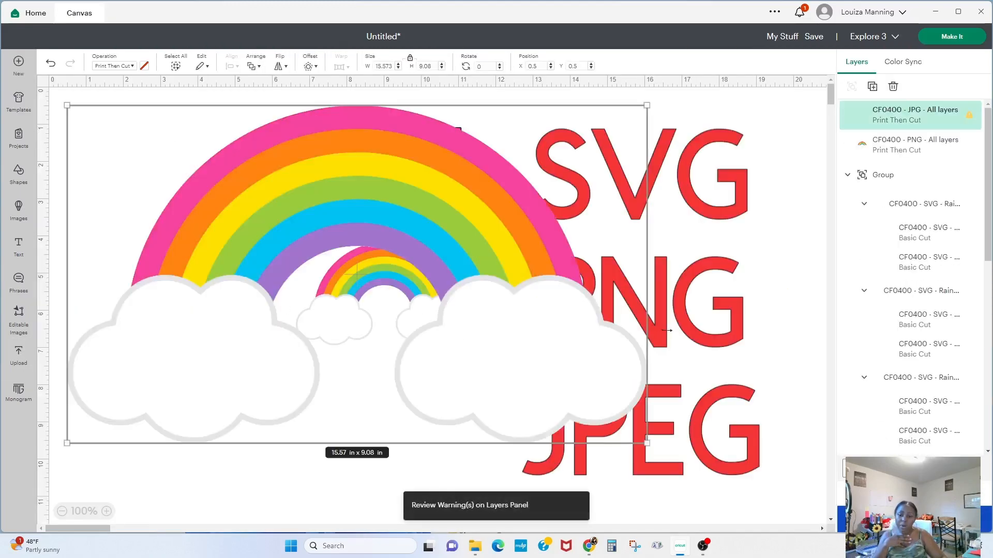
left_click(388, 66)
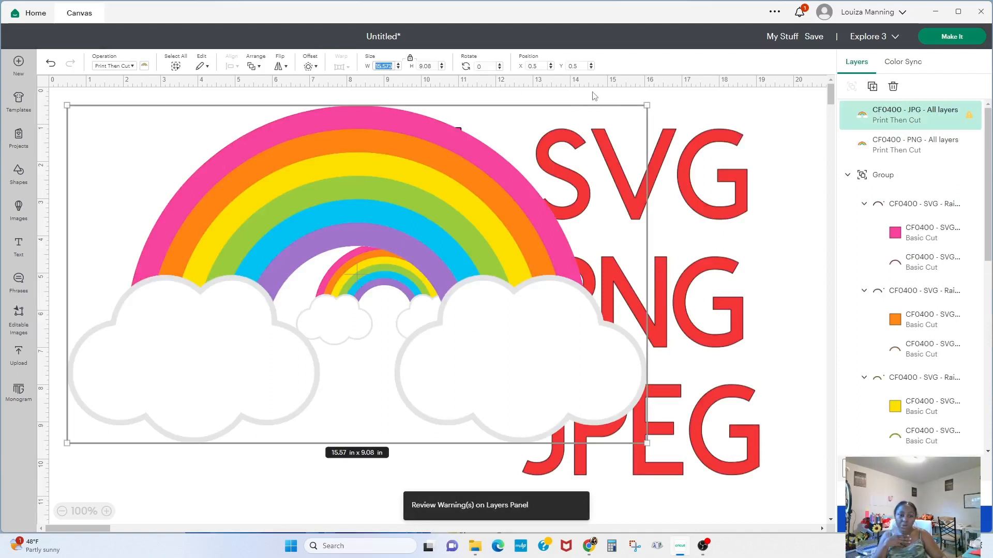
left_click_drag(648, 103, 240, 338)
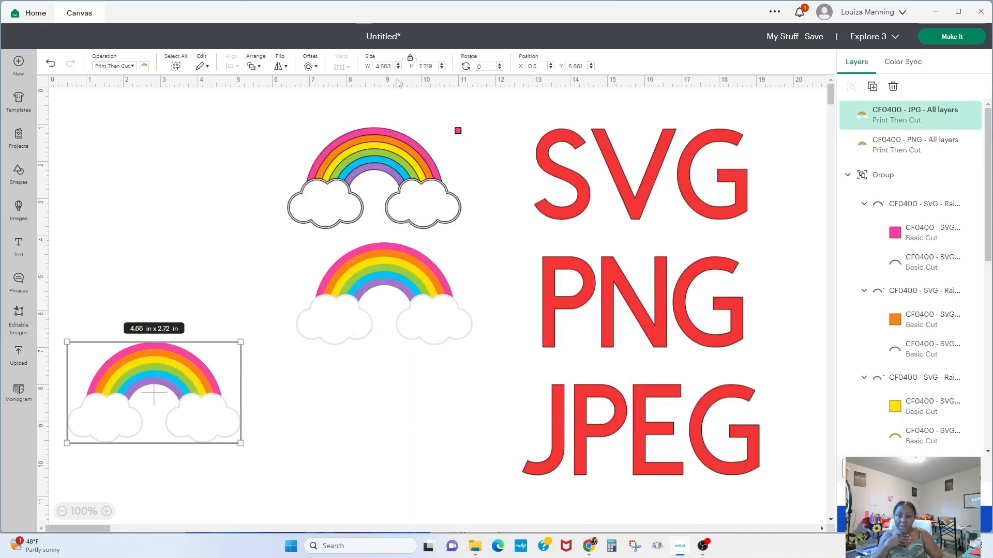
left_click_drag(144, 392, 379, 425)
left_click(124, 435)
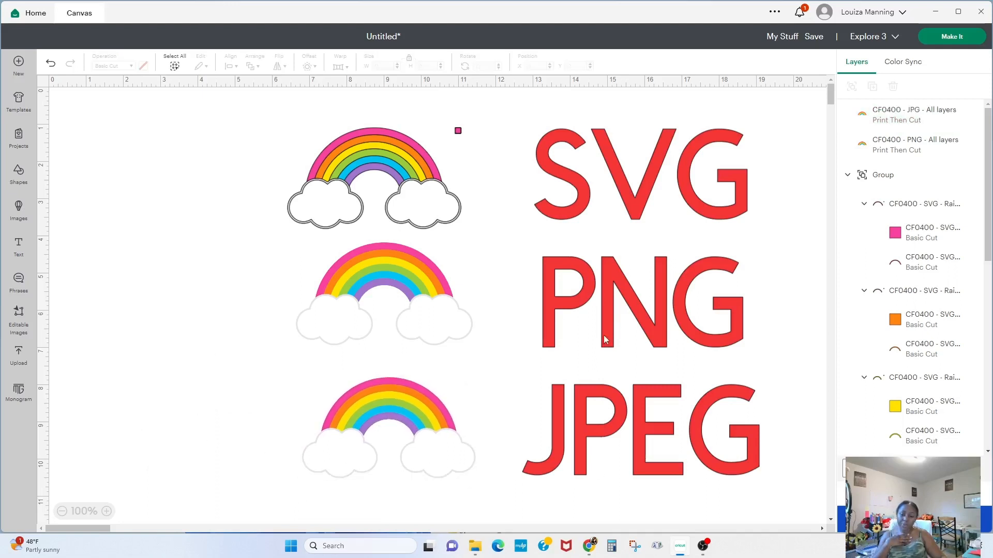
- Select each of the three rainbows in turn to compare their operation types
left_click(399, 165)
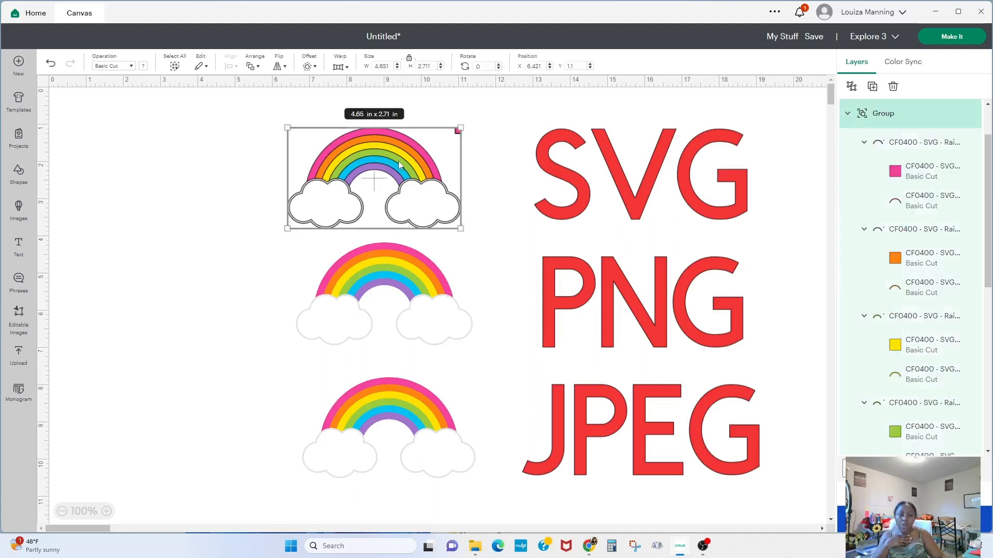
left_click(371, 278)
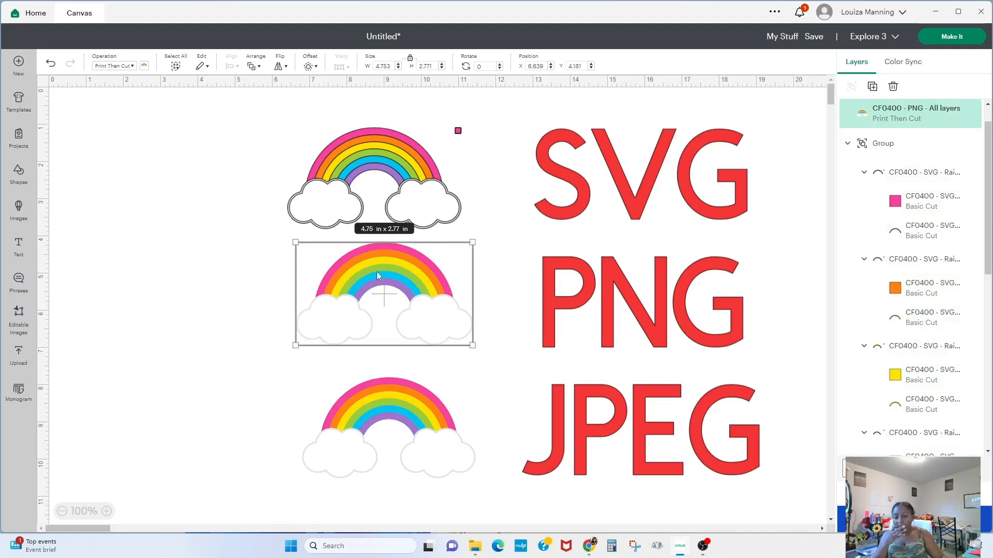
left_click(382, 176)
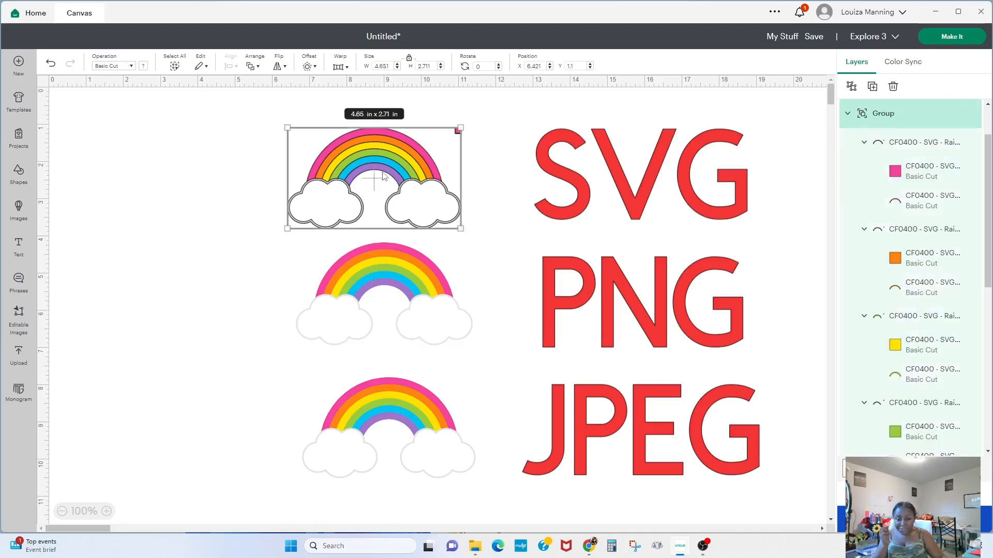
left_click(396, 318)
left_click(419, 430)
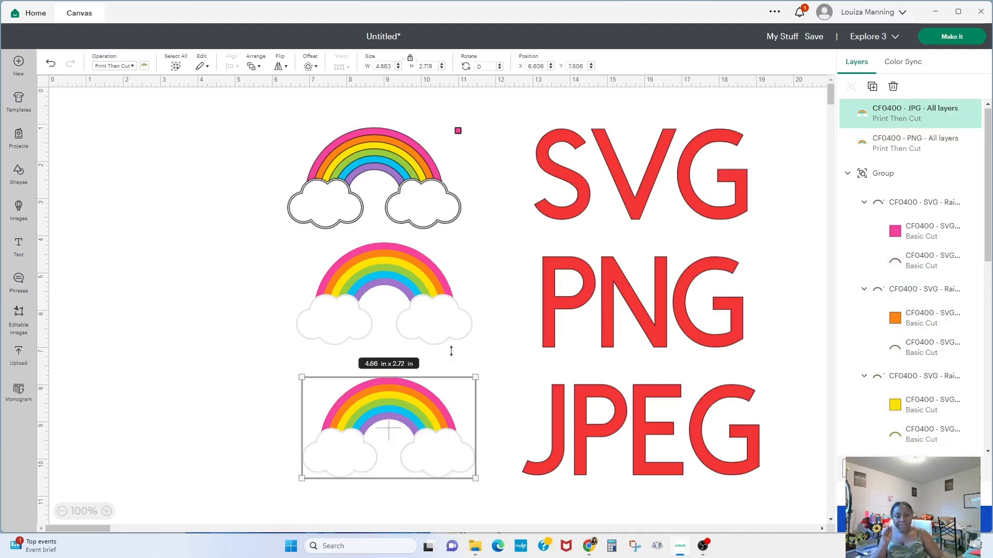
- Select all rainbows and titles and reposition them together as one block about 14.2 in wide
left_click_drag(229, 88, 819, 523)
left_click_drag(691, 404, 561, 348)
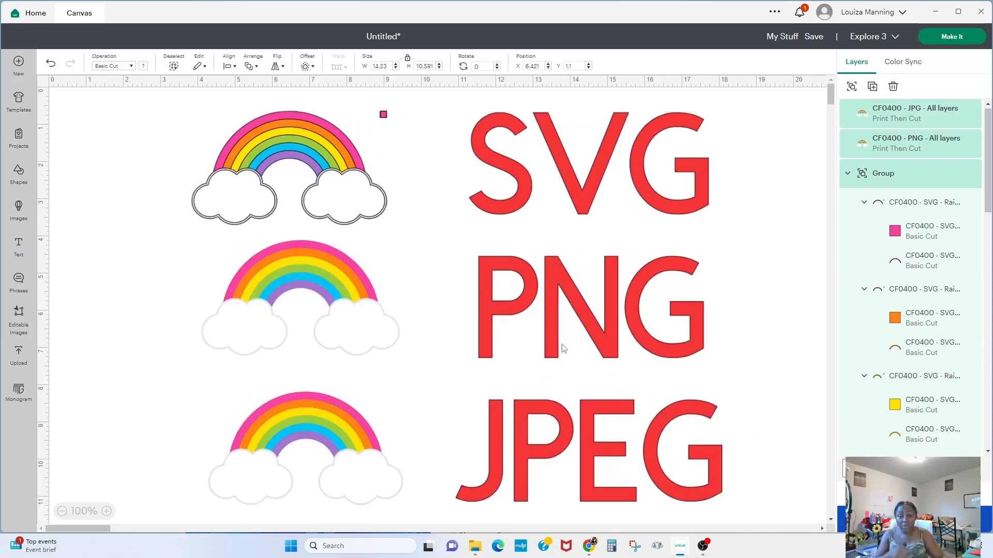
- Inspect each rainbow and its layers in the layers list to compare how the SVG, PNG and JPG versions are built
left_click(119, 313)
left_click(293, 292)
left_click(281, 436)
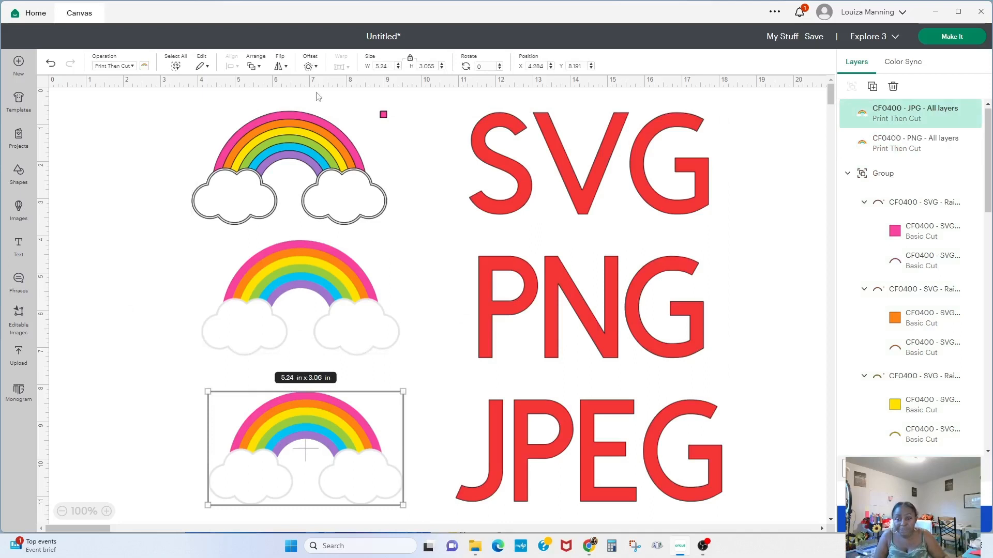
left_click(303, 268)
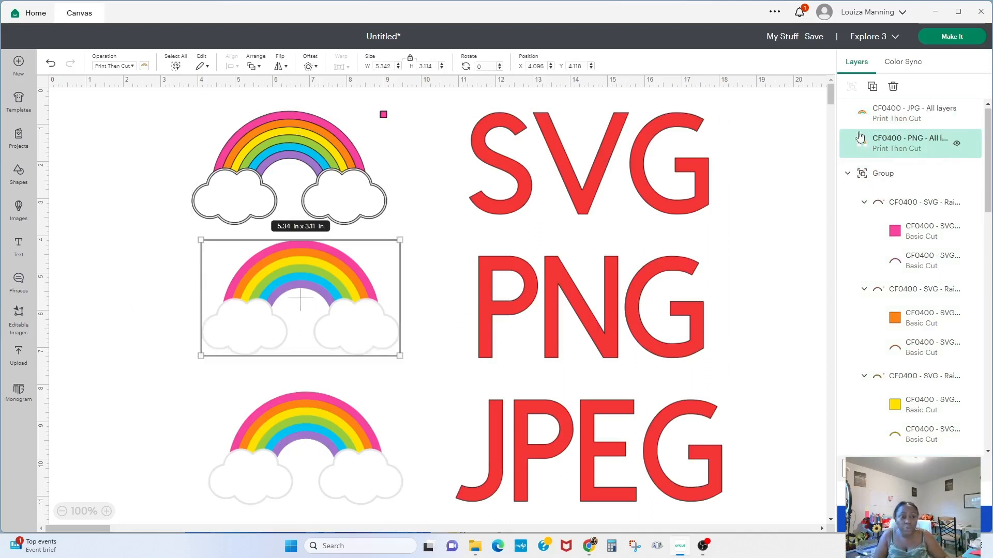
left_click(907, 114)
left_click(881, 143)
left_click(882, 122)
left_click(873, 154)
left_click(288, 159)
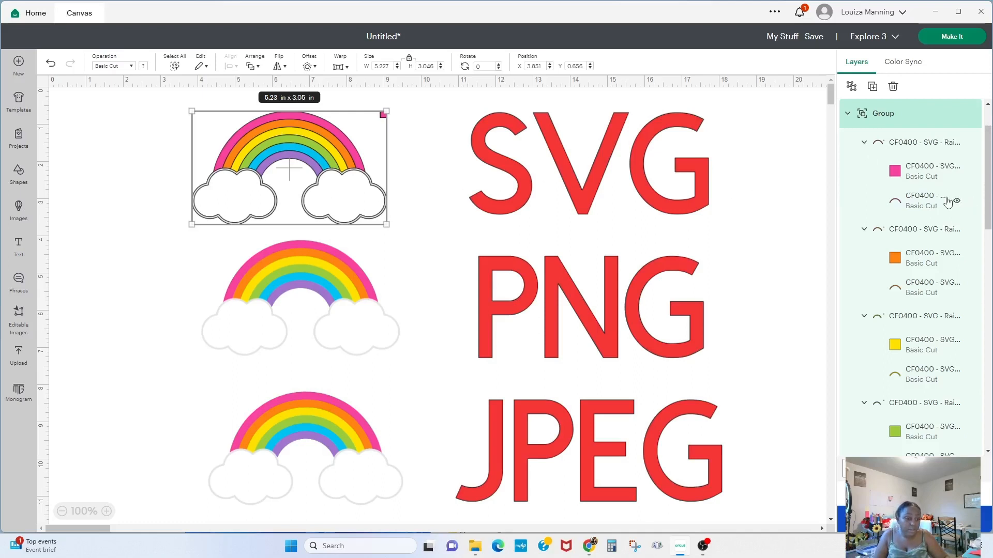
left_click(919, 203)
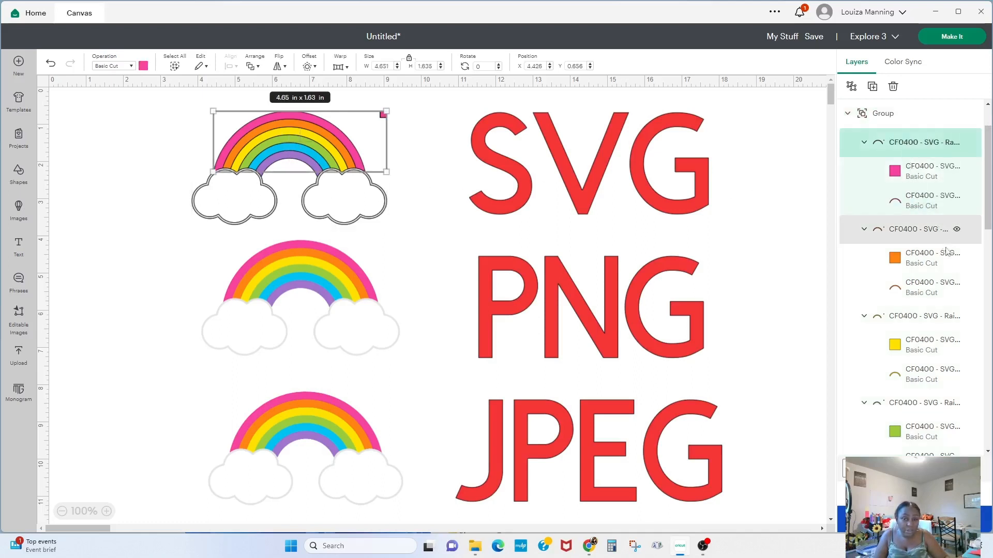
left_click(916, 262)
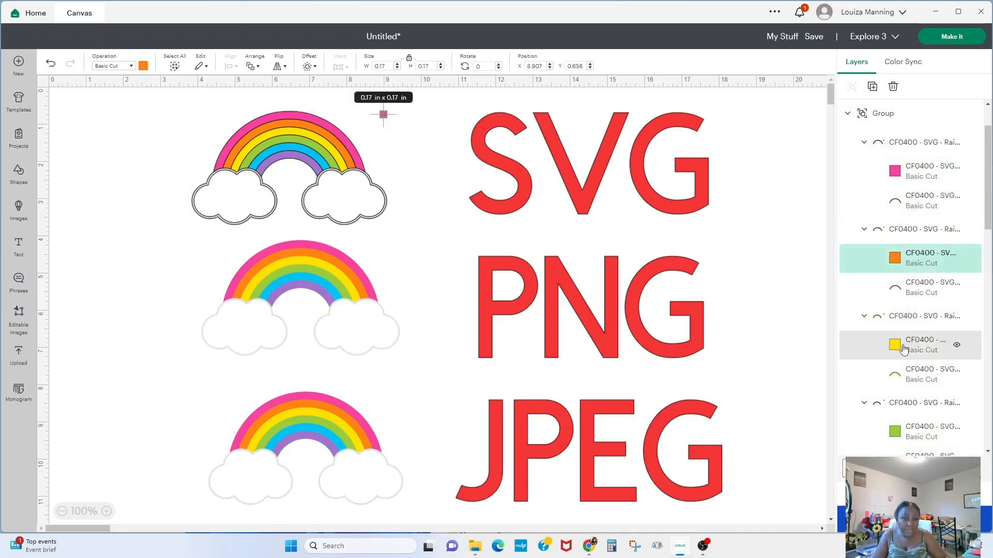
left_click(903, 349)
left_click(918, 167)
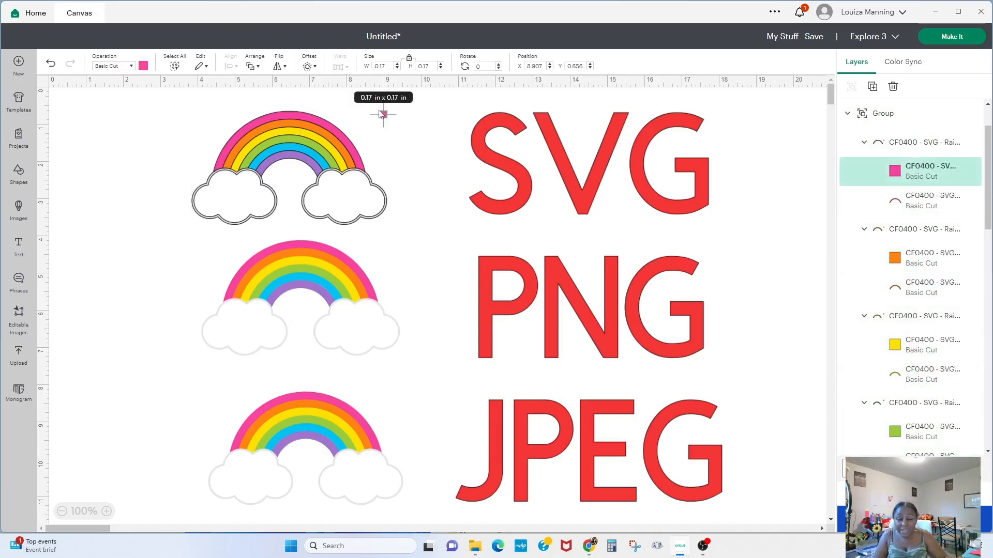
left_click(403, 137)
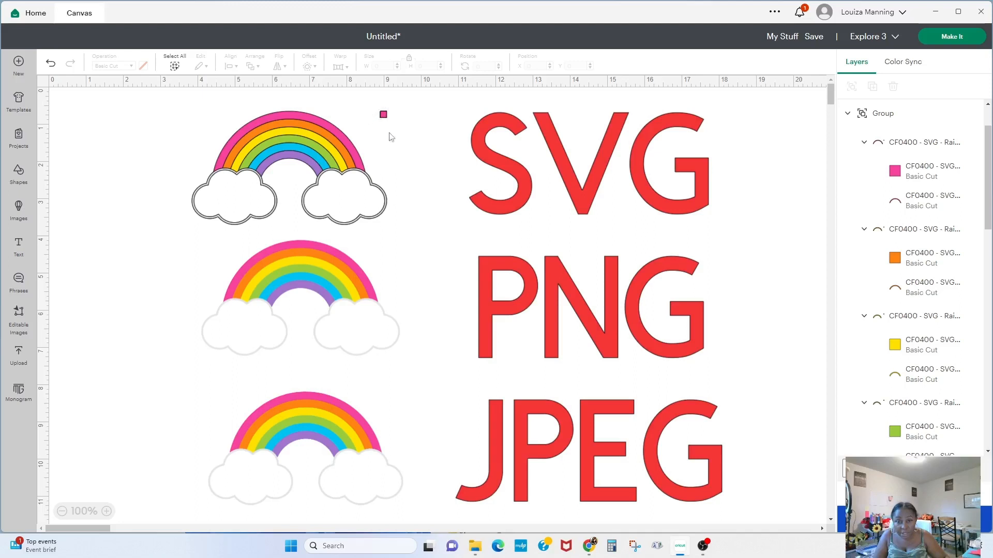
- Hide the coloured fill layers of each arch in the SVG rainbow group
left_click(957, 173)
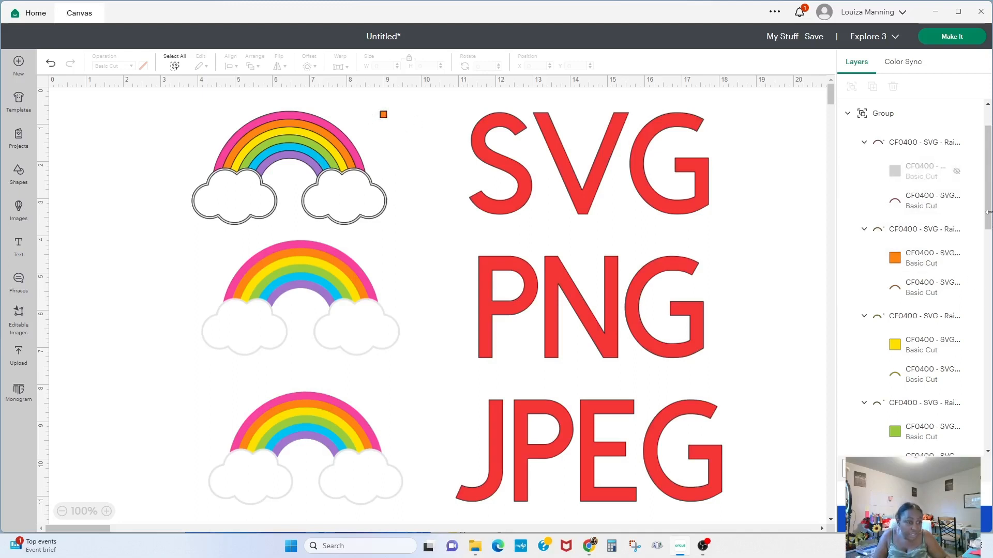
mouse_move(989, 219)
left_mouse_down()
mouse_move(990, 398)
mouse_move(984, 216)
mouse_move(984, 229)
left_mouse_up()
left_click(956, 247)
left_click(956, 335)
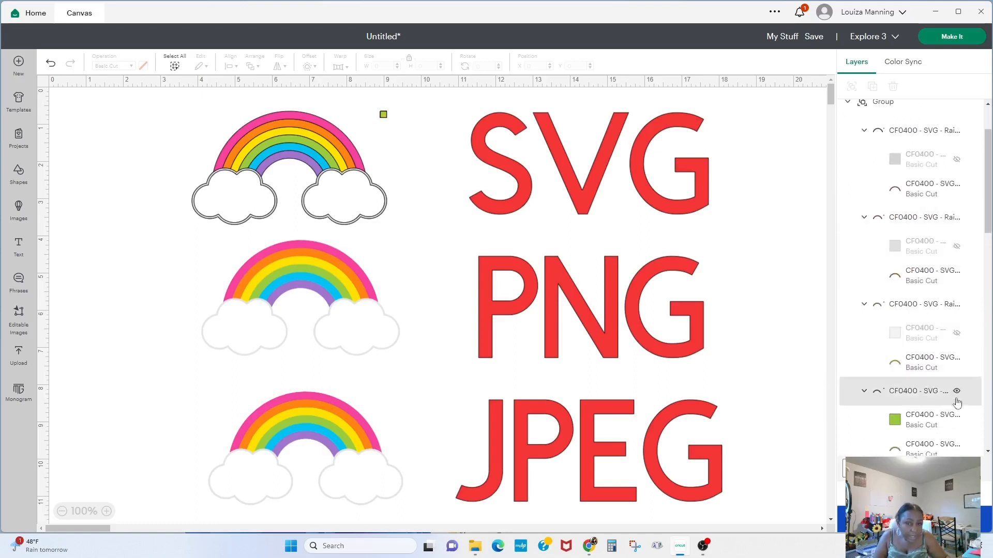
left_click(957, 422)
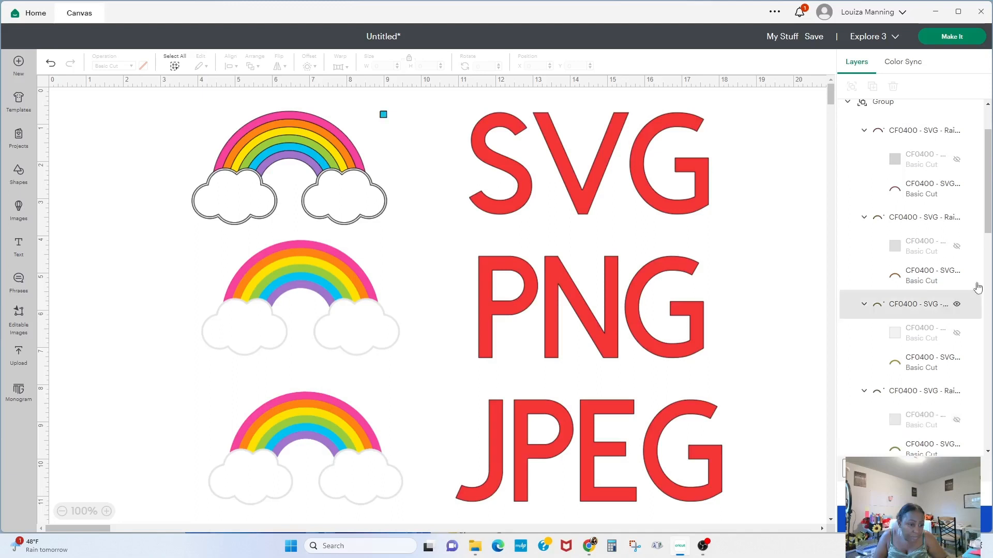
left_click_drag(988, 219, 988, 316)
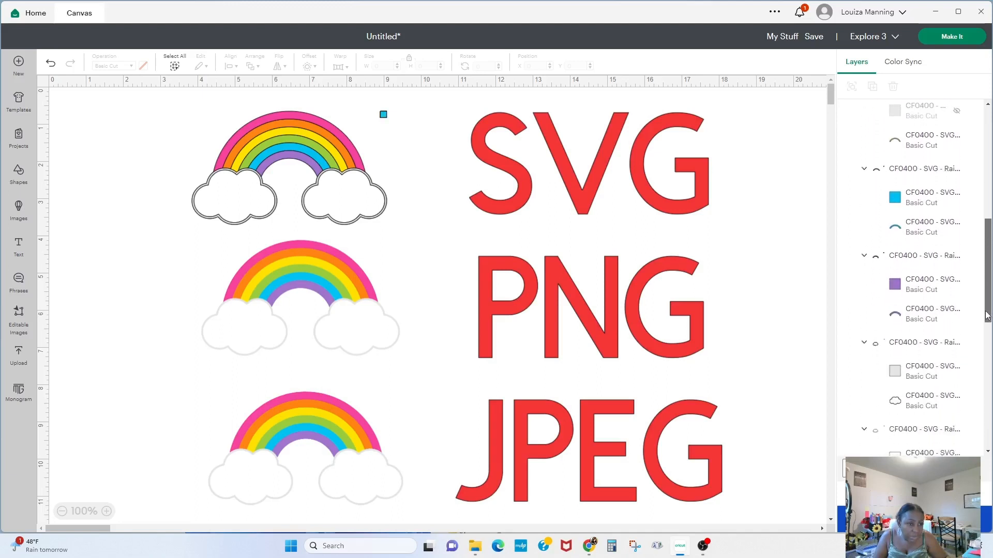
left_click(956, 199)
left_click(957, 288)
left_click(957, 373)
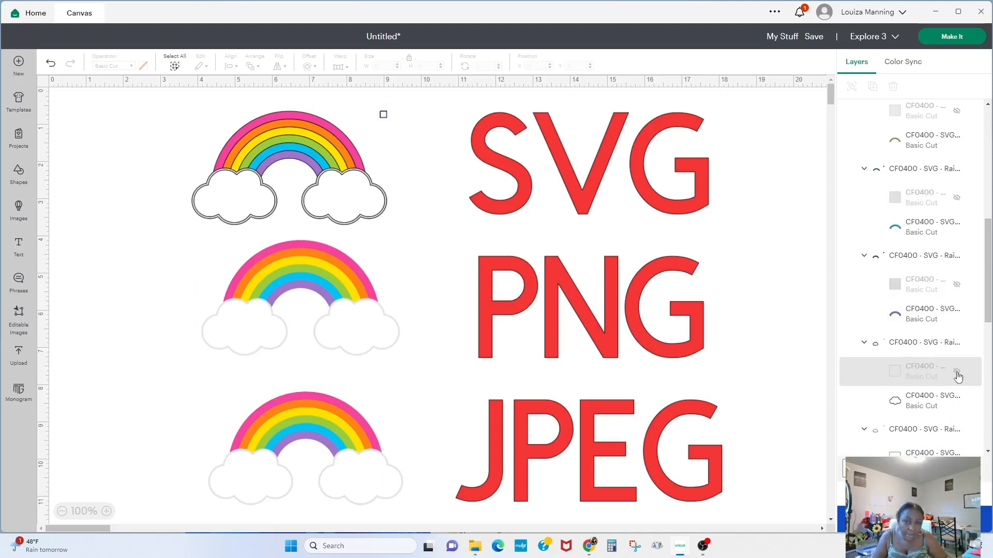
- Hide the cloud fill layers of the SVG rainbow, then reselect the whole SVG rainbow group
scroll(975, 311, "down", 4)
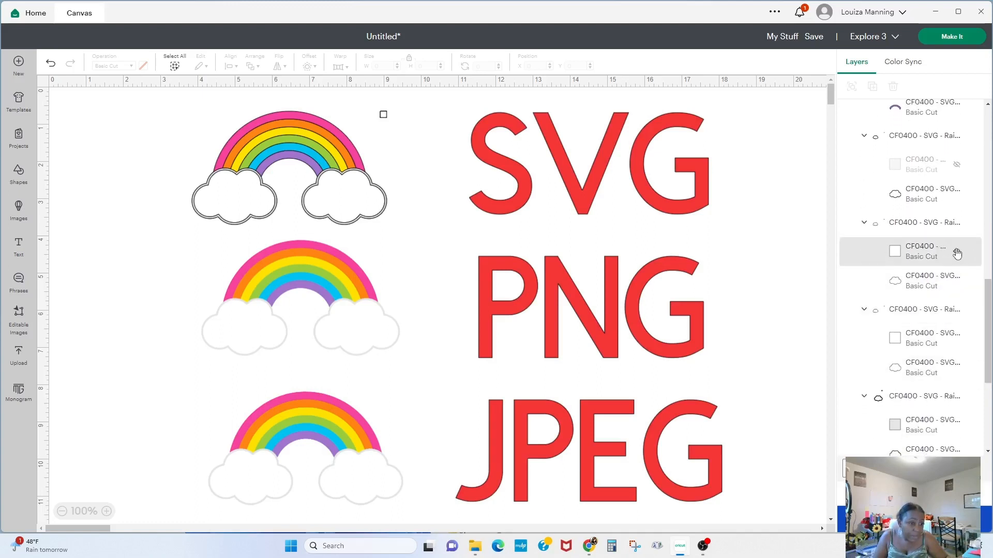
left_click(956, 253)
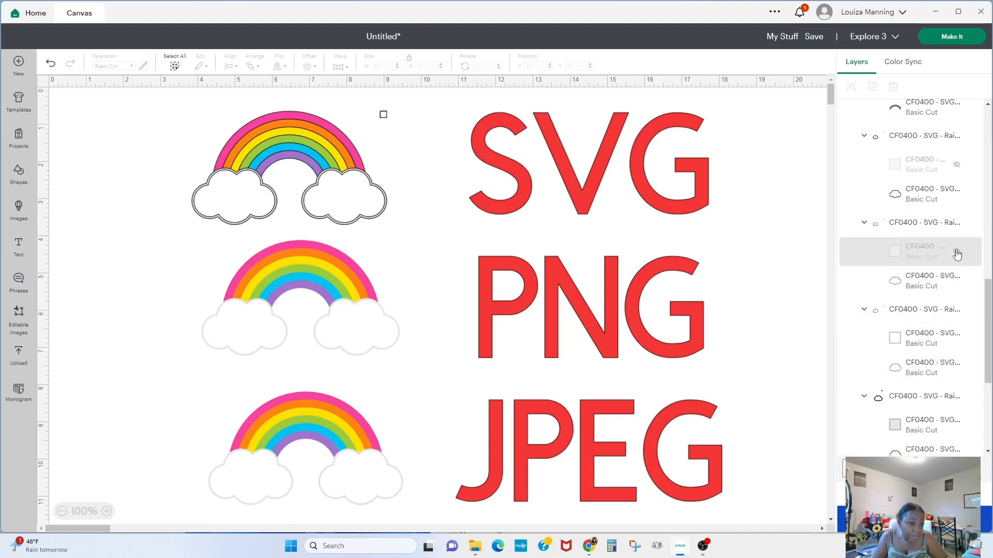
left_click(958, 341)
left_click_drag(988, 344, 989, 396)
left_click(957, 253)
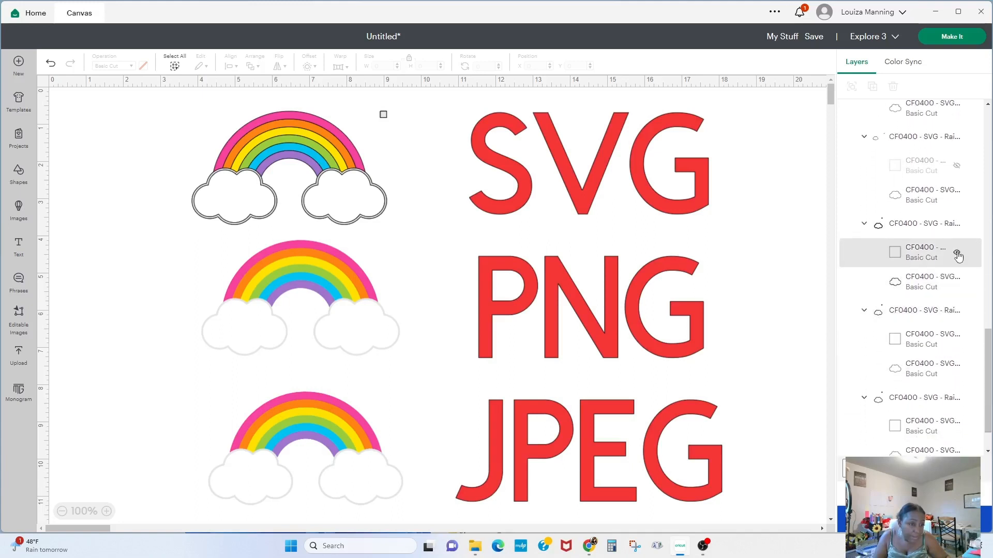
left_click(957, 339)
left_click_drag(989, 364, 990, 378)
left_click(957, 381)
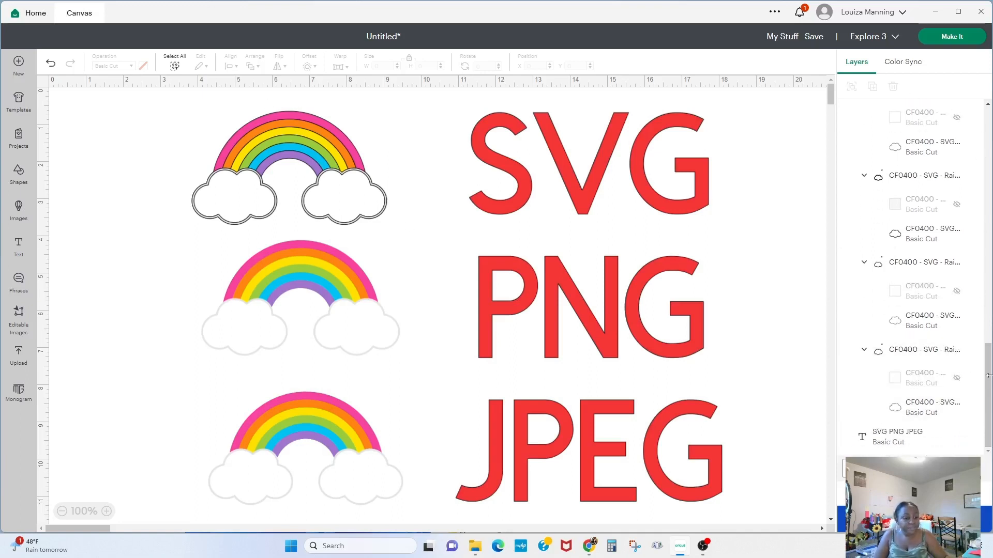
left_click_drag(988, 372, 983, 87)
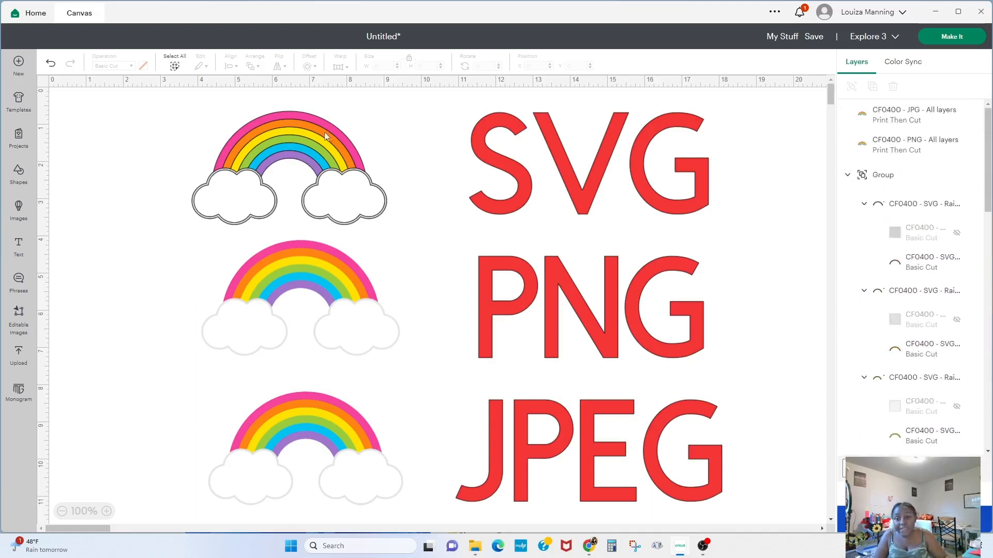
left_click(304, 130)
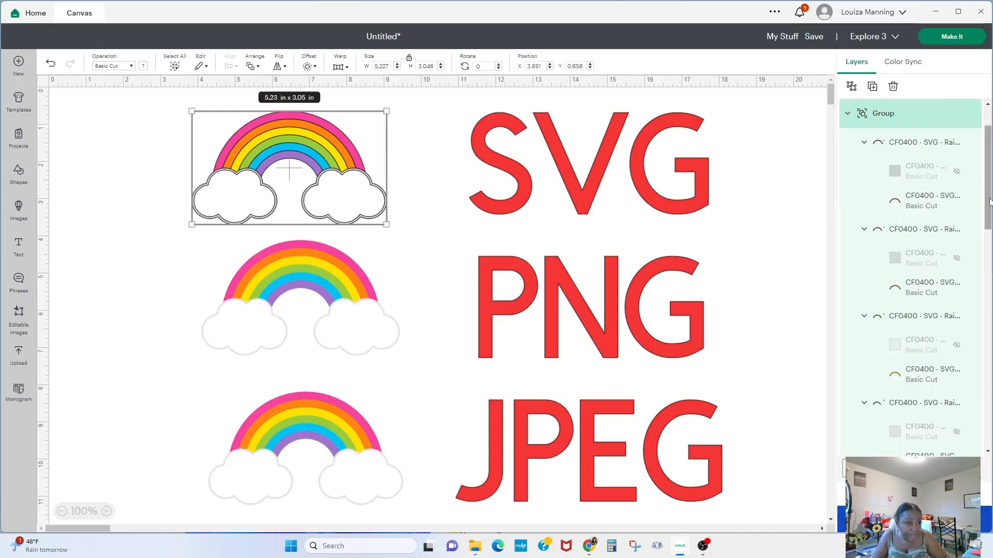
- Recolour the orange arch of the SVG rainbow blue, then deselect it
left_click_drag(984, 202, 972, 438)
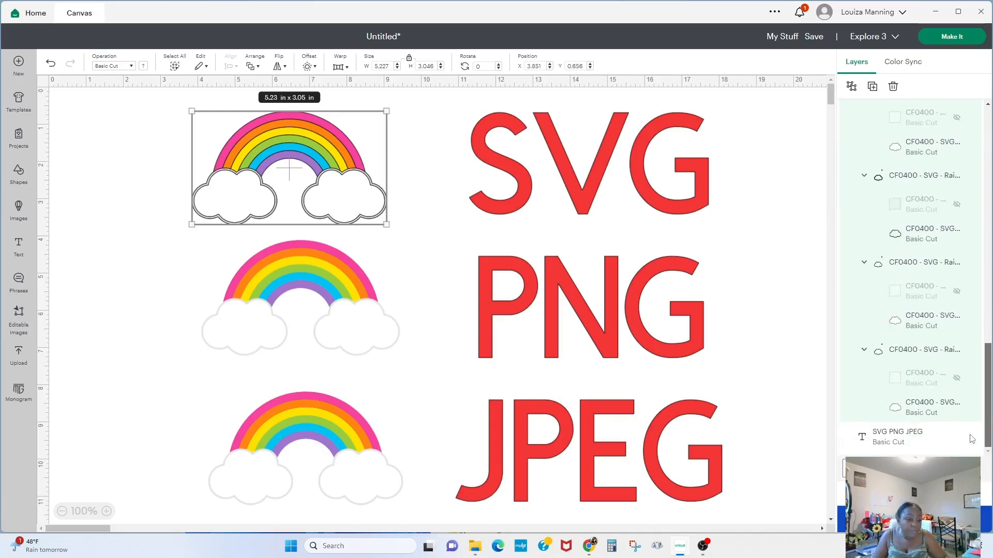
scroll(967, 259, "up", 6)
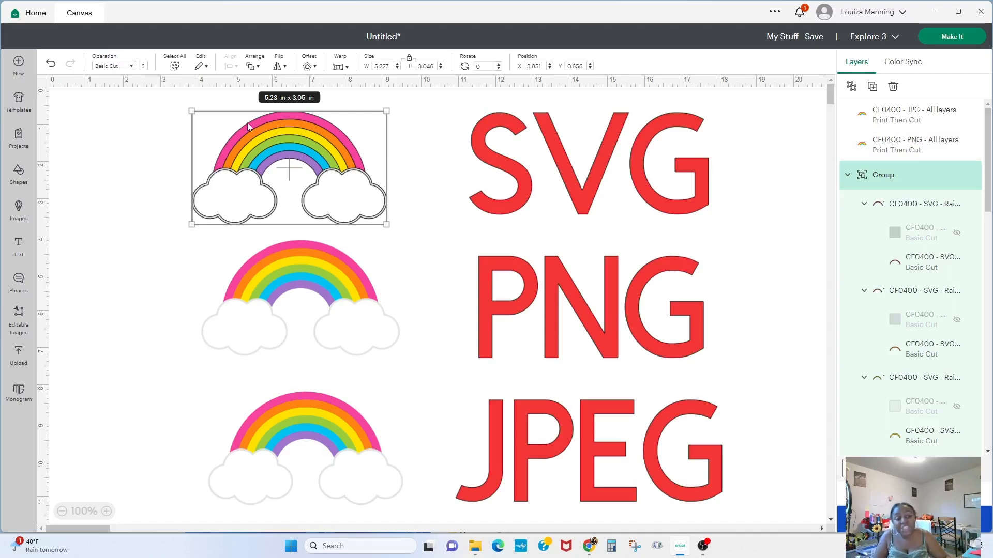
left_click(918, 206)
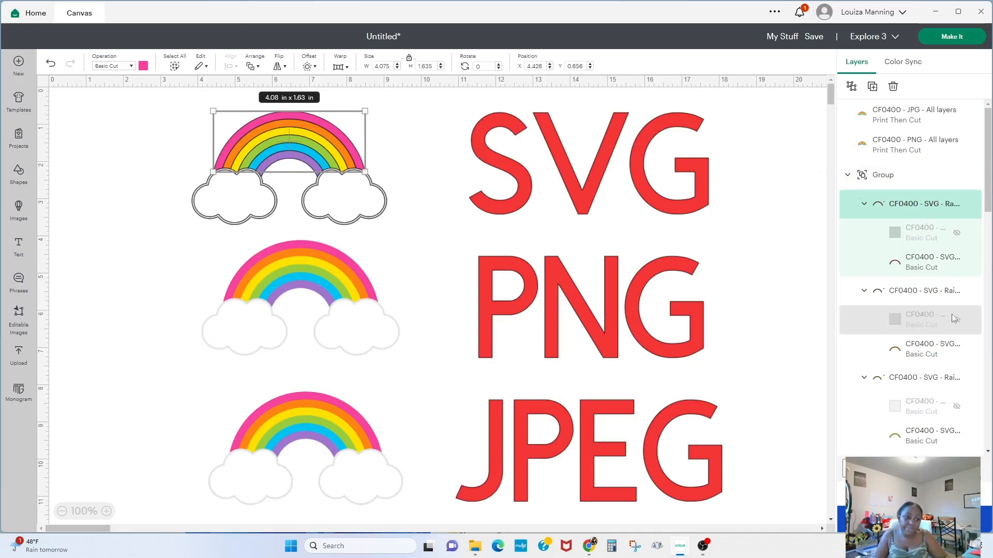
left_click(911, 292)
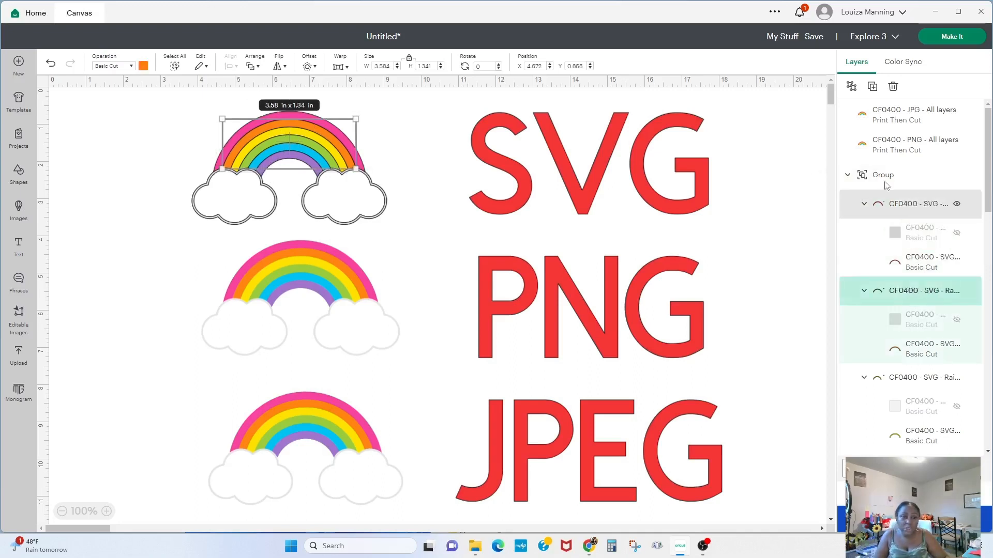
left_click(144, 67)
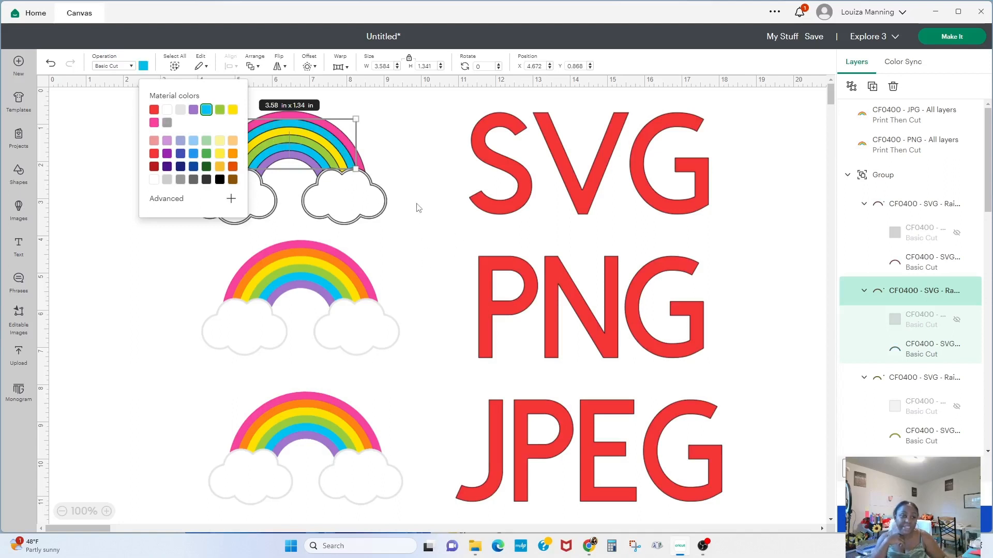
left_click(434, 227)
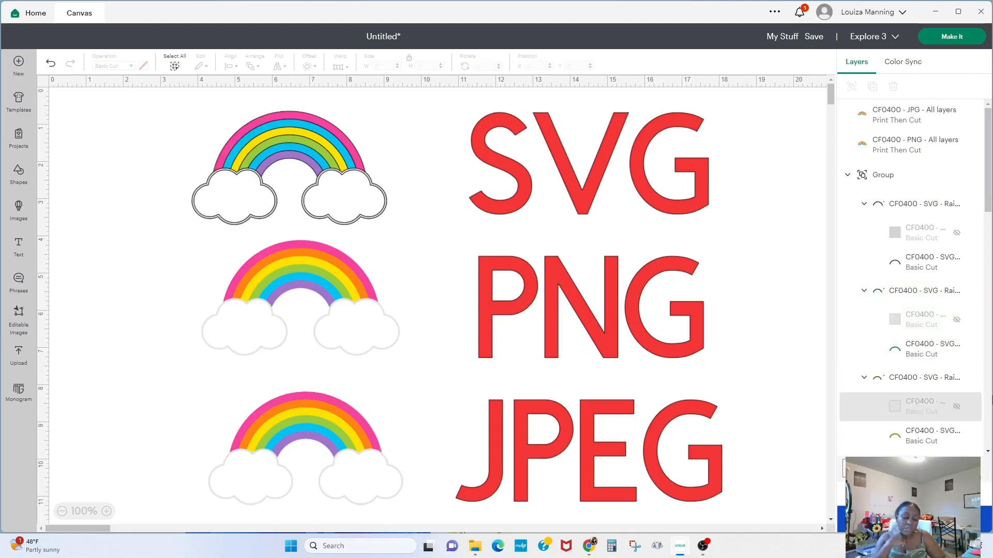
- Select the yellow arch layer of the SVG rainbow and recolour it purple
mouse_move(957, 269)
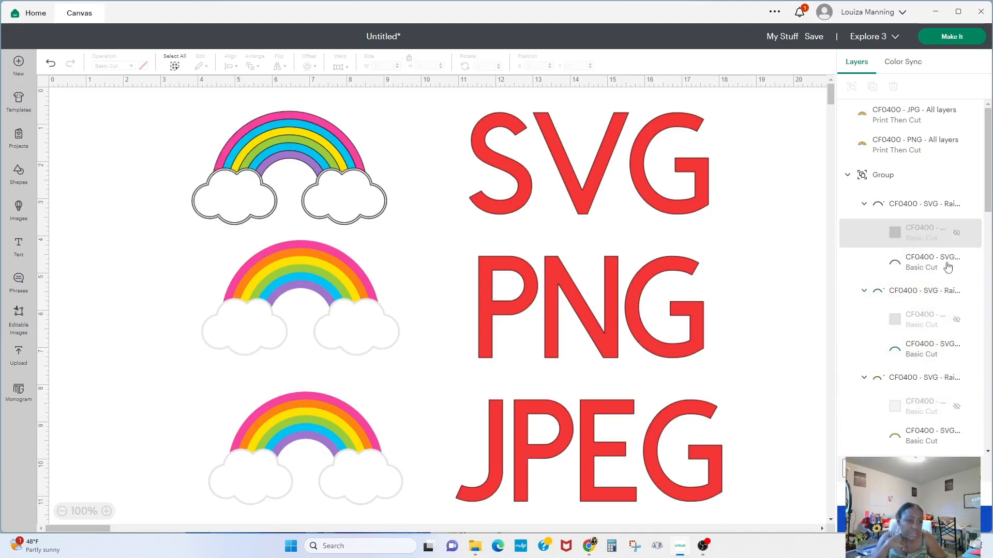
left_click(912, 294)
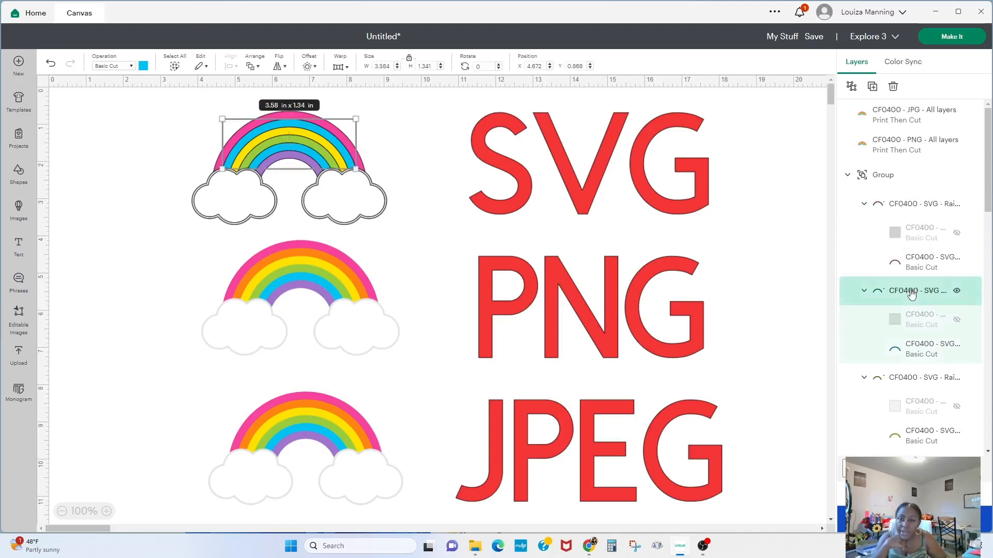
left_click(918, 206)
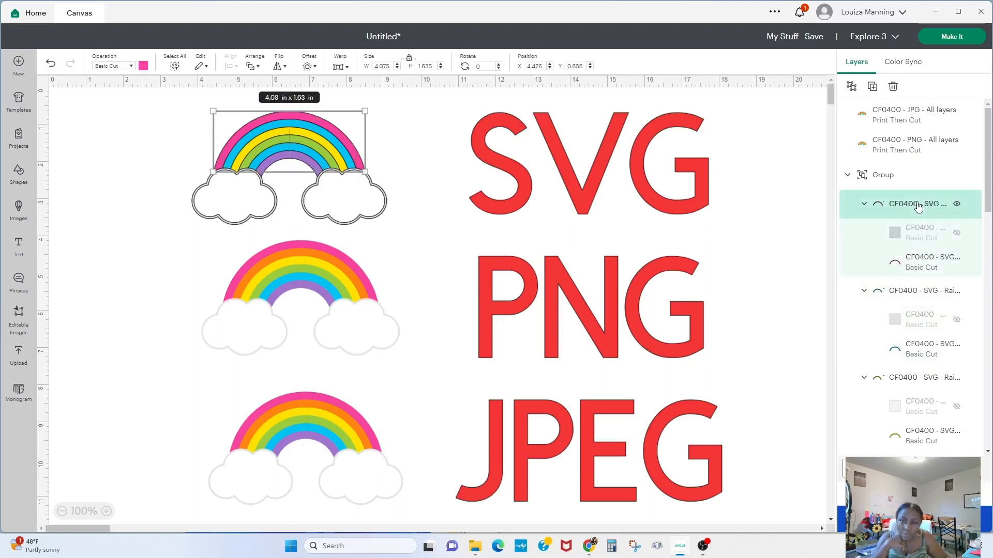
left_click(912, 354)
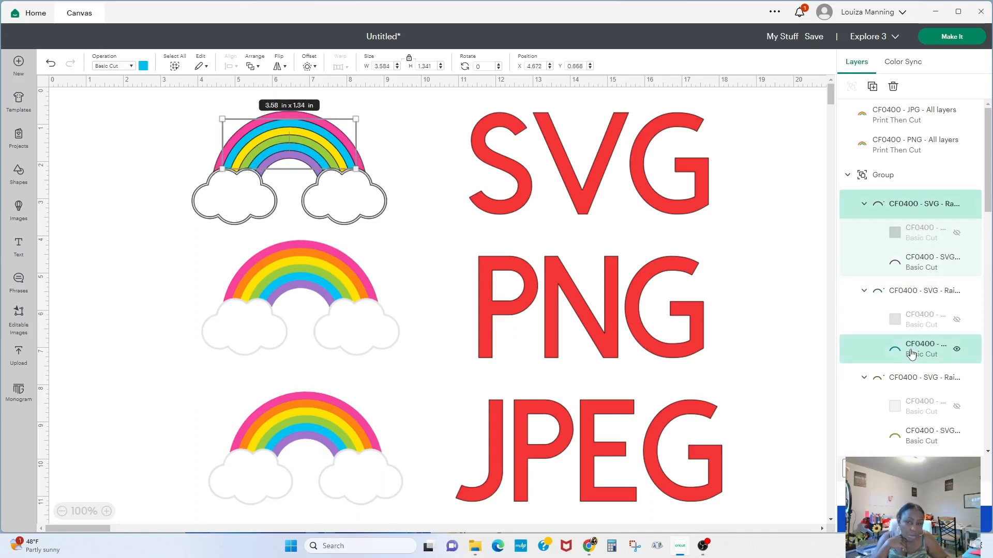
left_click(910, 379)
left_click_drag(989, 164, 988, 219)
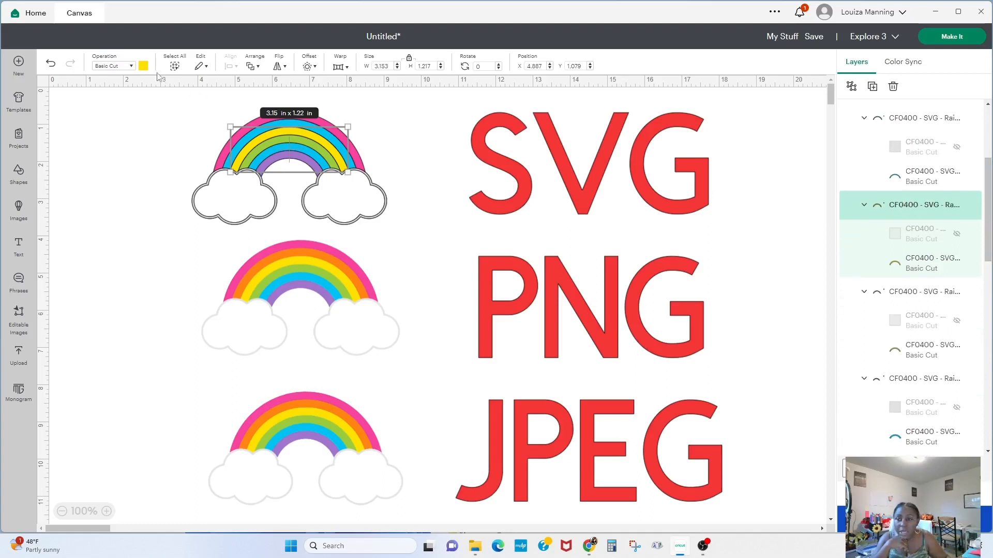
left_click(143, 67)
left_click(193, 115)
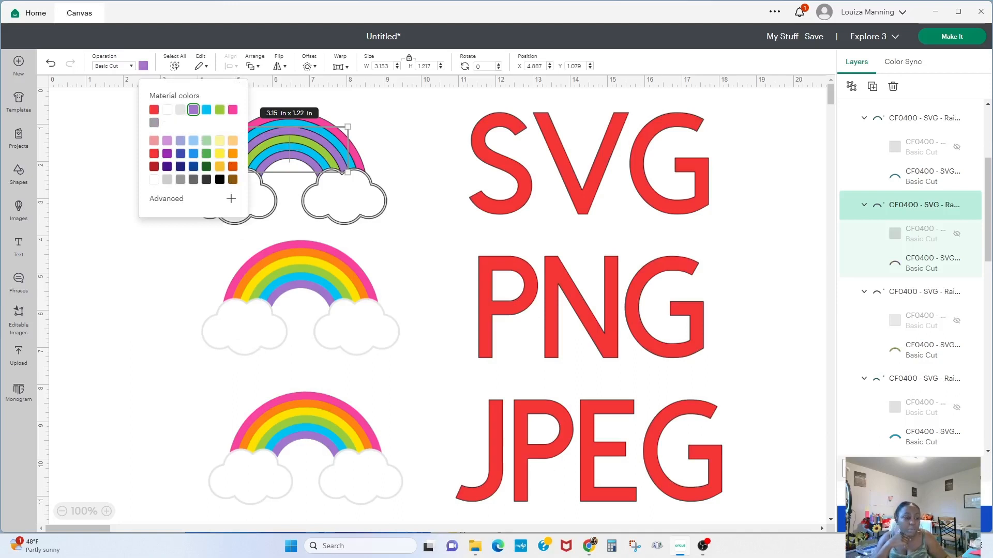
- Recolour the green arch of the SVG rainbow pink and deselect it
left_click(918, 293)
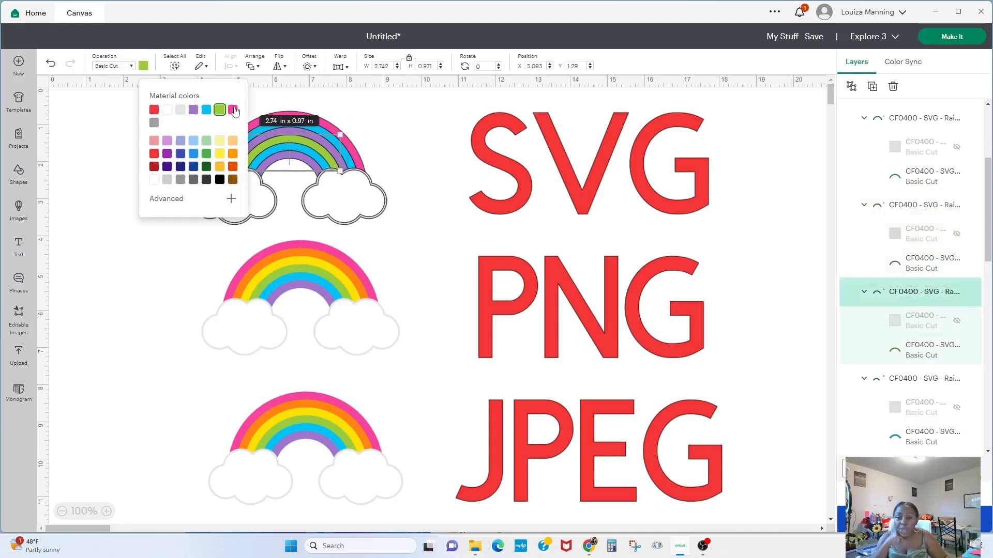
left_click(233, 110)
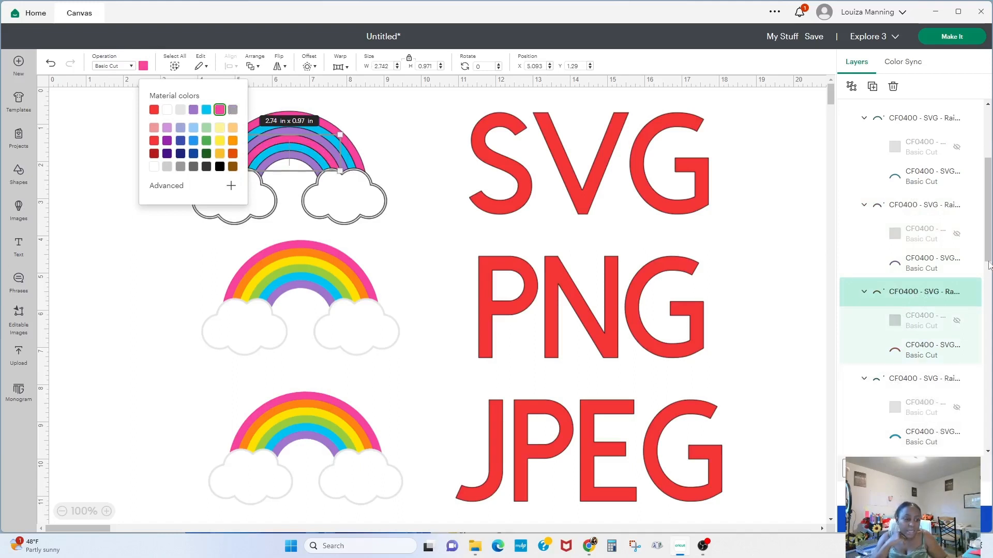
scroll(987, 258, "down", 3)
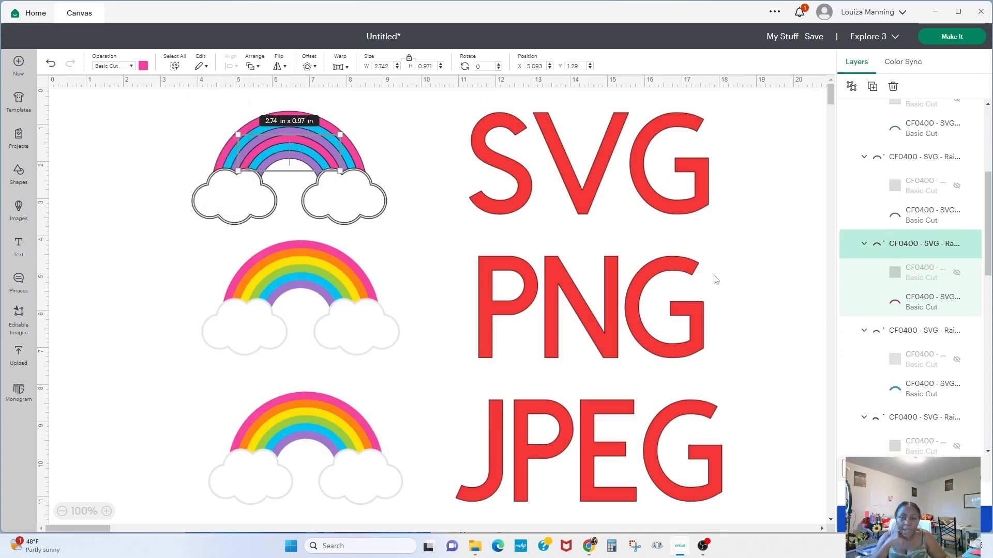
left_click(411, 197)
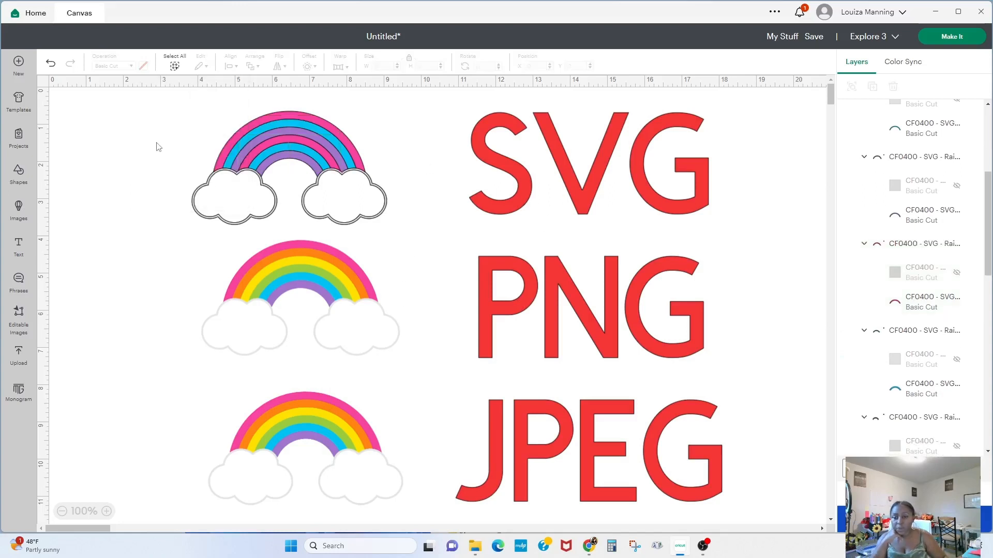
- Select the SVG, PNG and JPG rainbows in turn to compare their selections and layers
left_click_drag(145, 117, 406, 225)
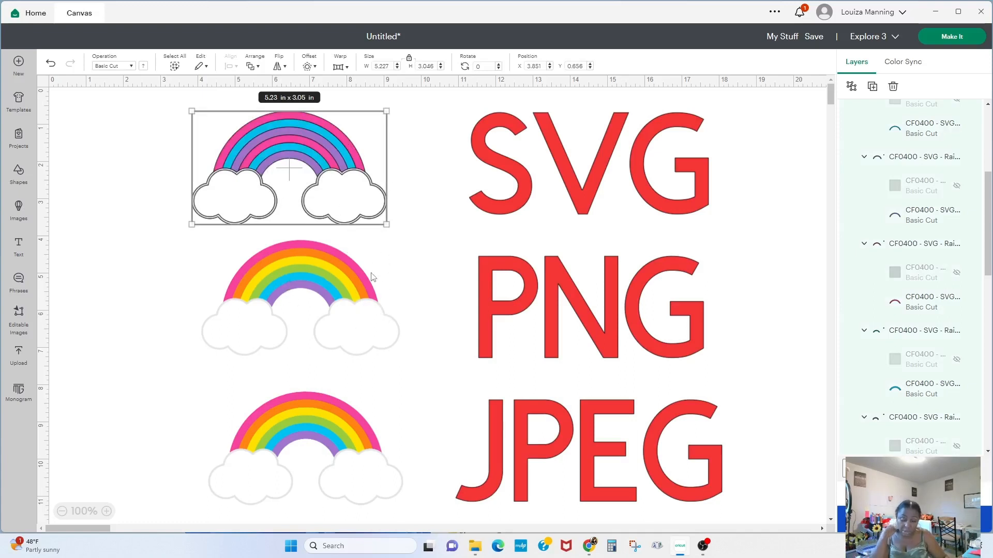
left_click(335, 290)
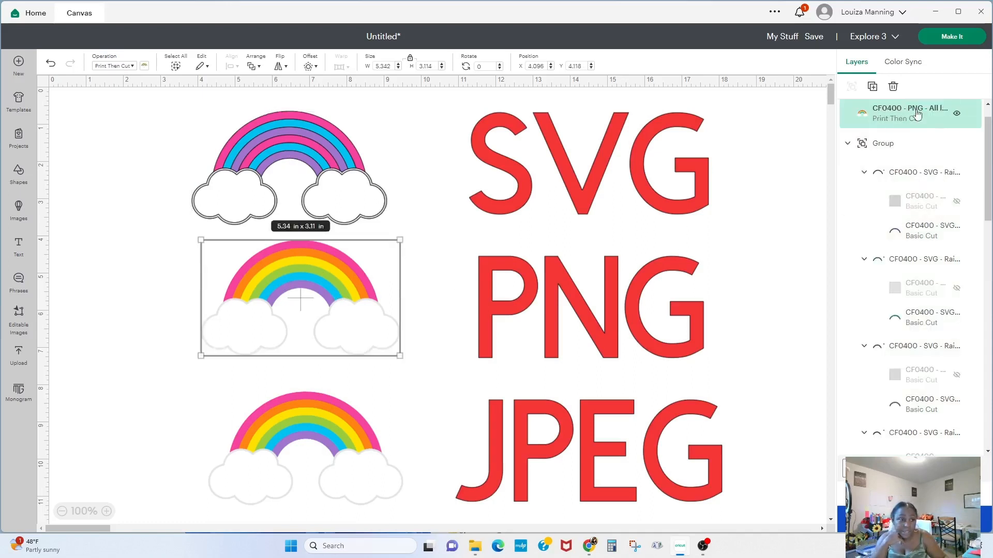
left_click(304, 483)
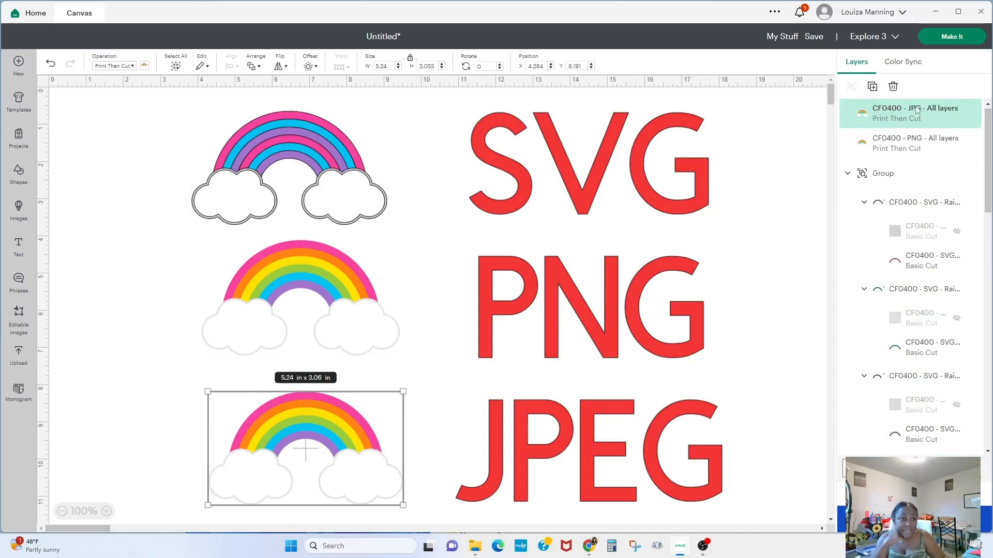
left_click(368, 292)
left_click(324, 474)
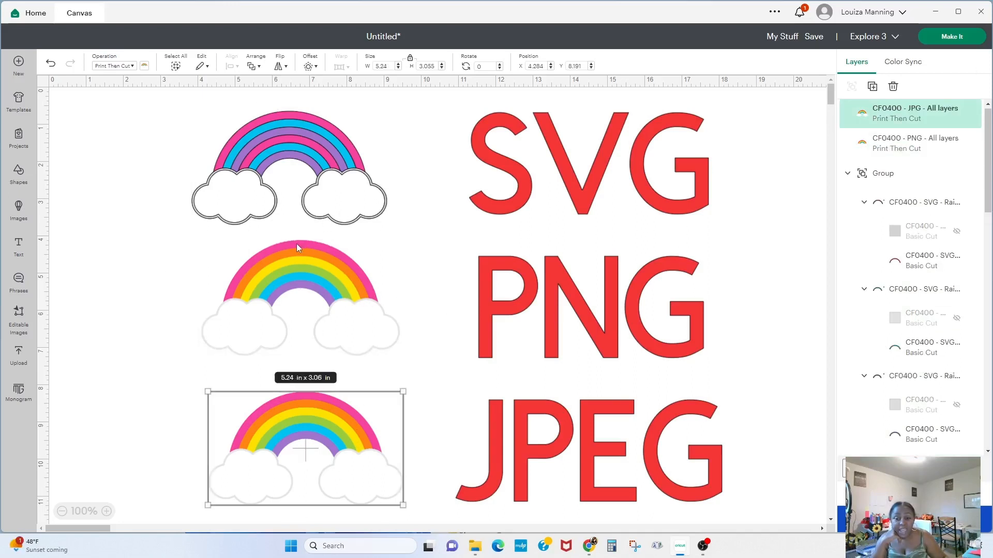
left_click_drag(167, 111, 431, 231)
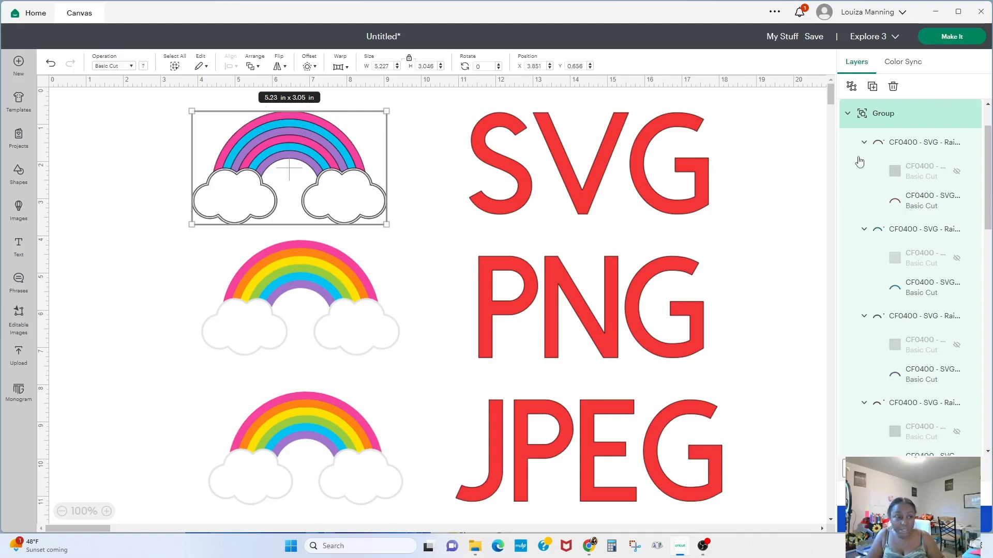
- Set the left cloud layer of the SVG rainbow to a light grey colour
left_click_drag(990, 212, 990, 363)
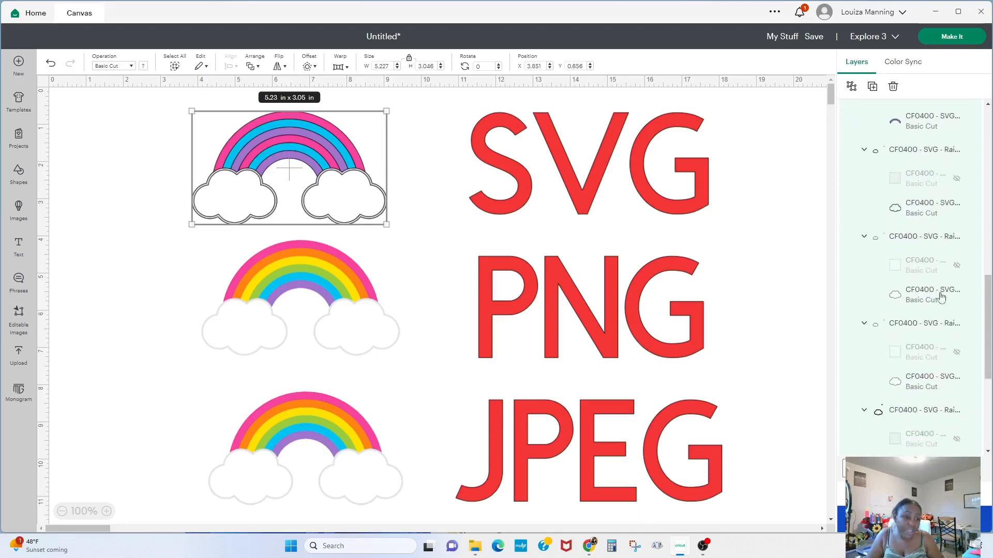
left_click(899, 207)
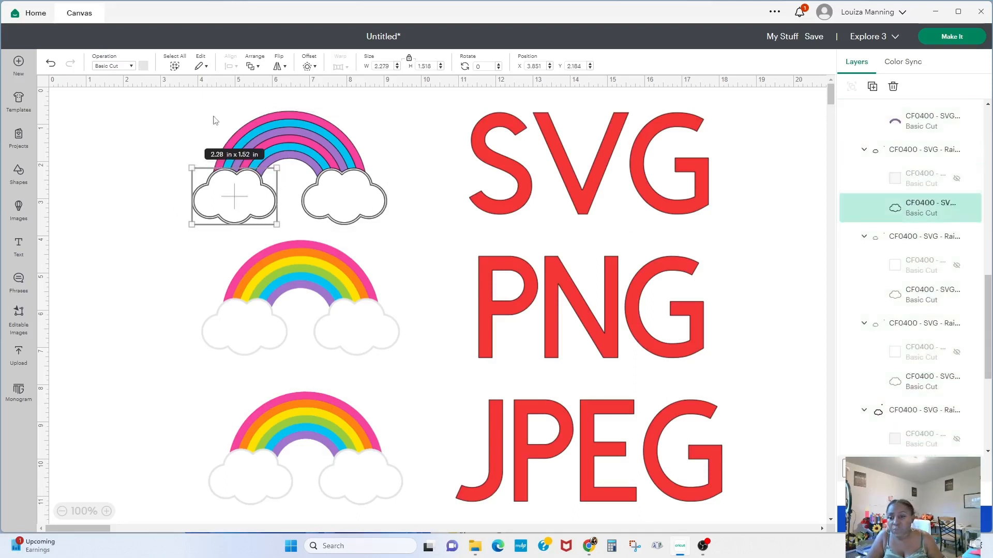
left_click(144, 66)
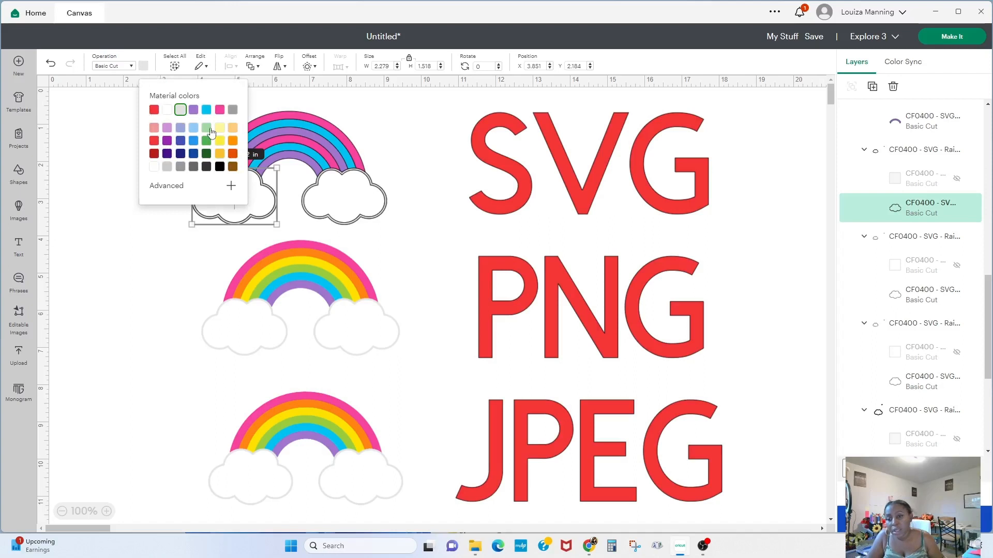
left_click(165, 168)
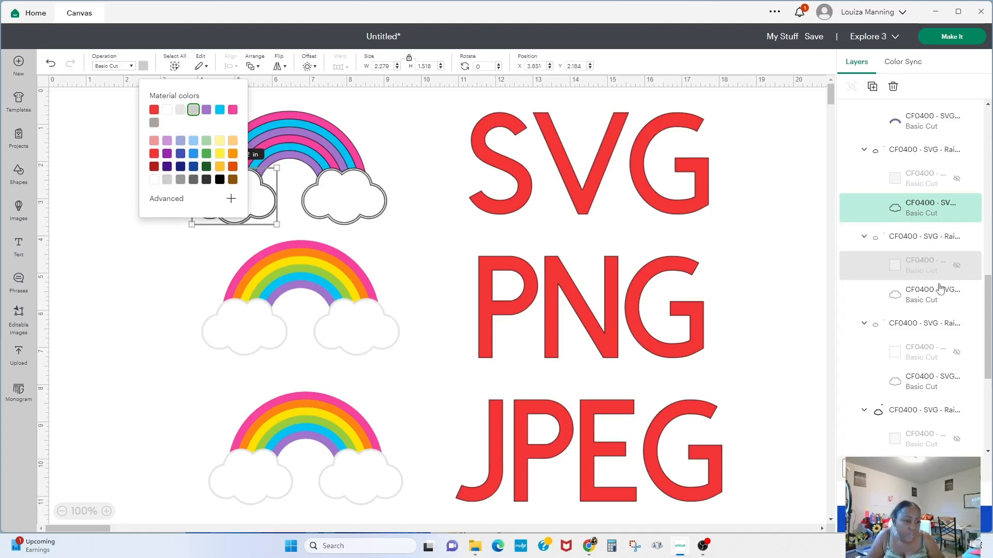
left_click(914, 238)
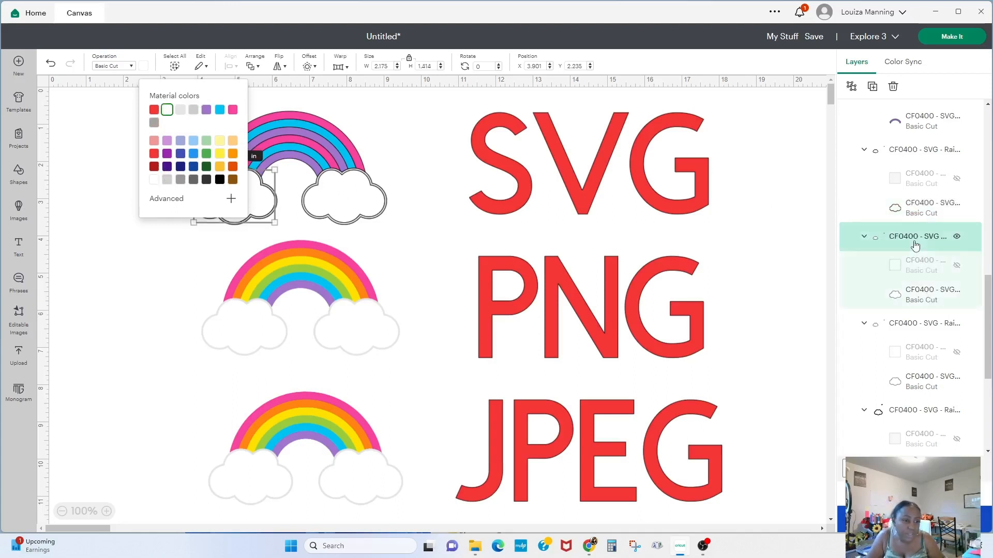
left_click(914, 150)
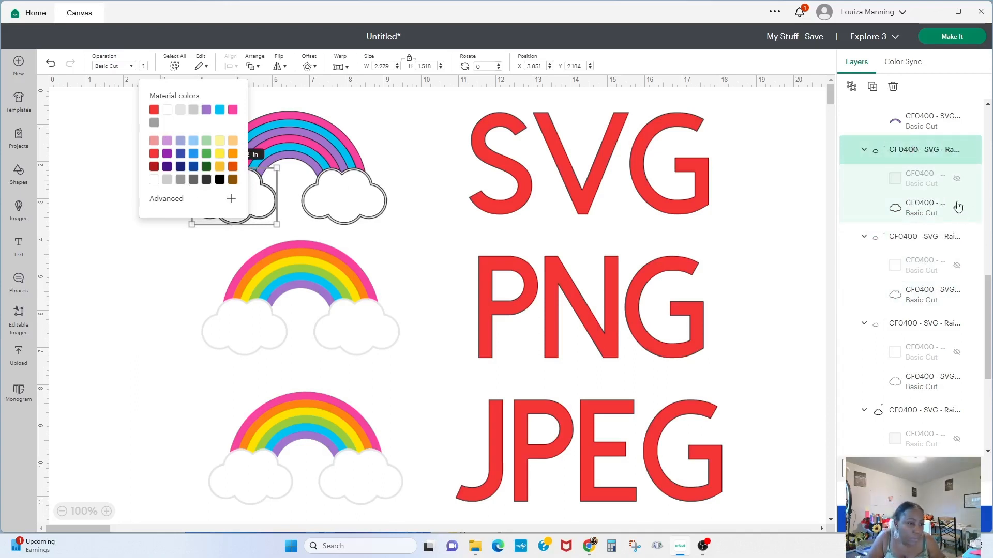
left_click(919, 215)
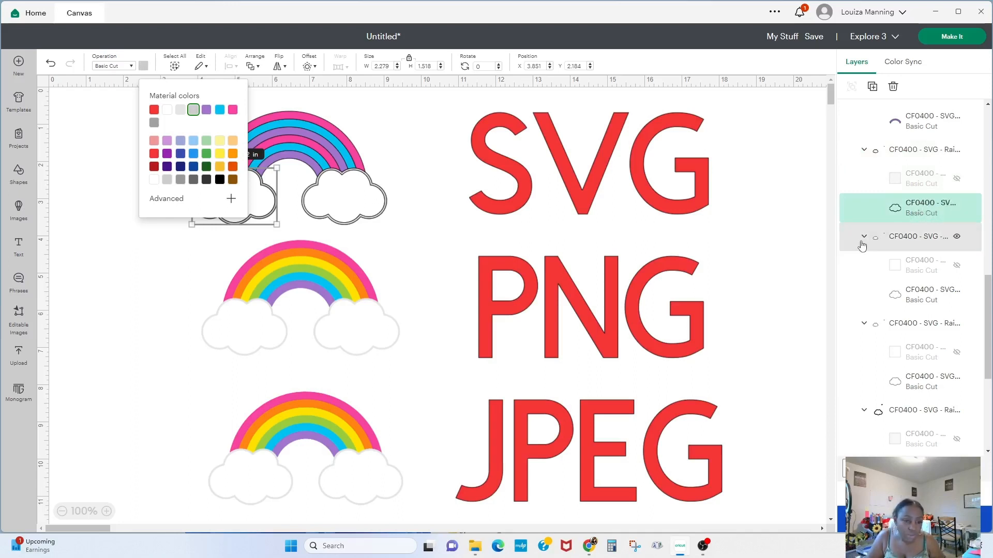
left_click(287, 219)
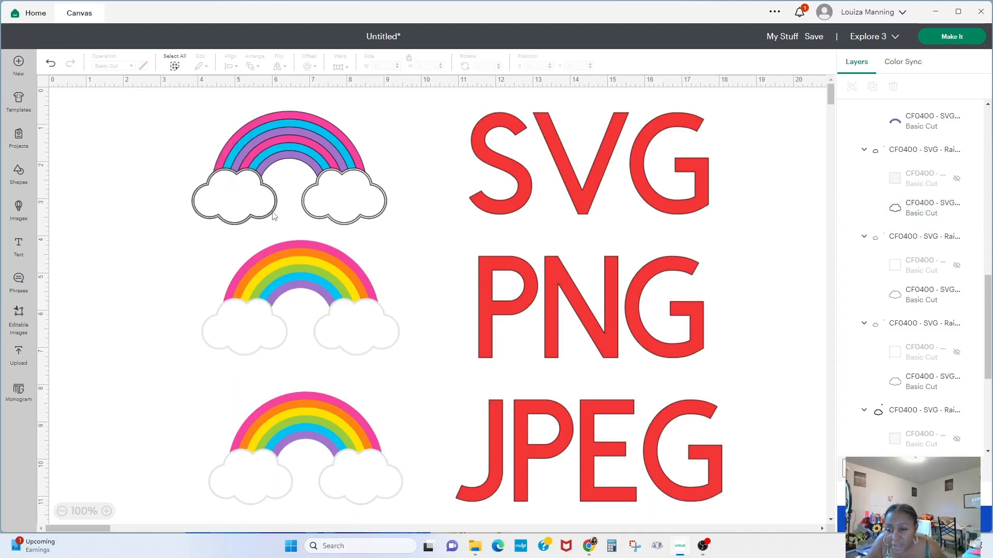
- Hide and then reshow the left cloud layer and its group in the SVG rainbow
left_click(899, 211)
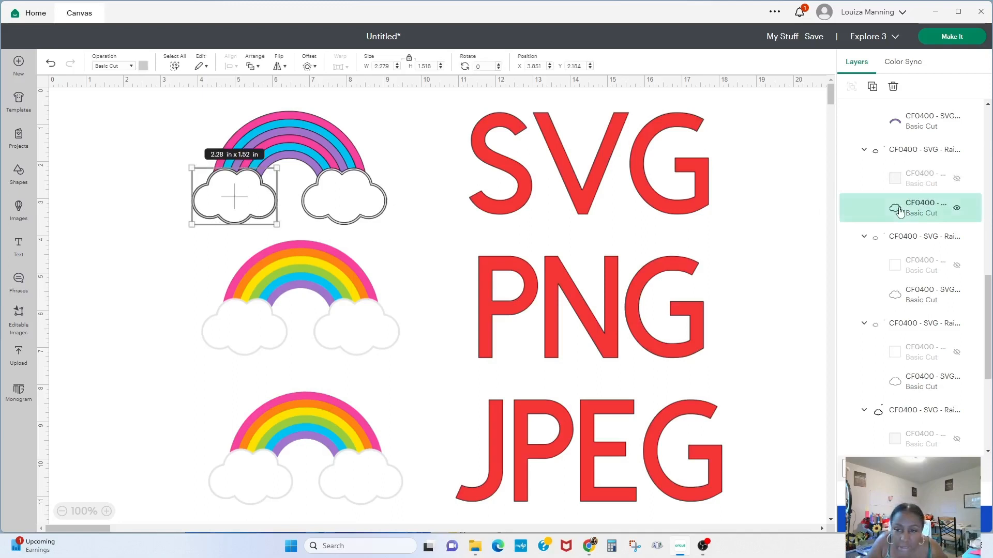
left_click(914, 150)
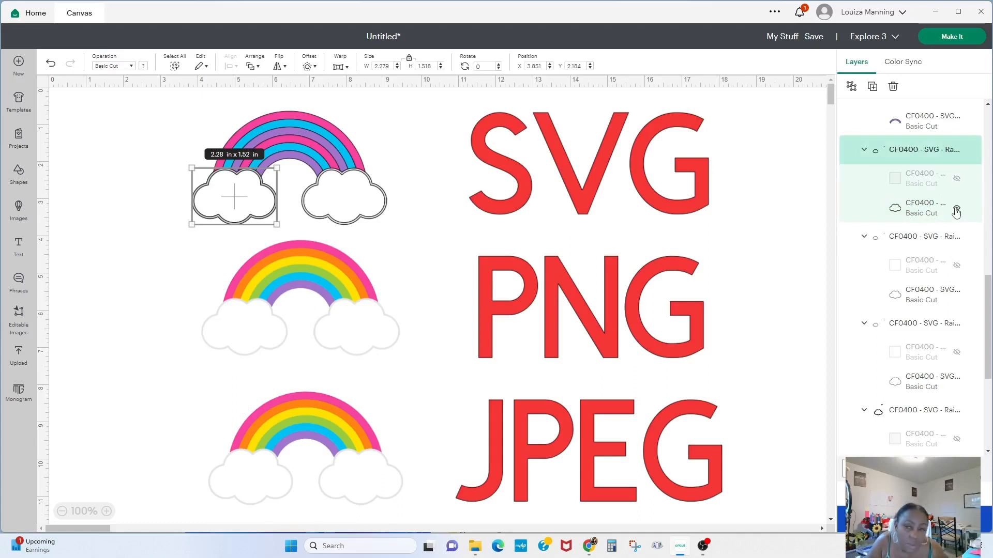
left_click(956, 209)
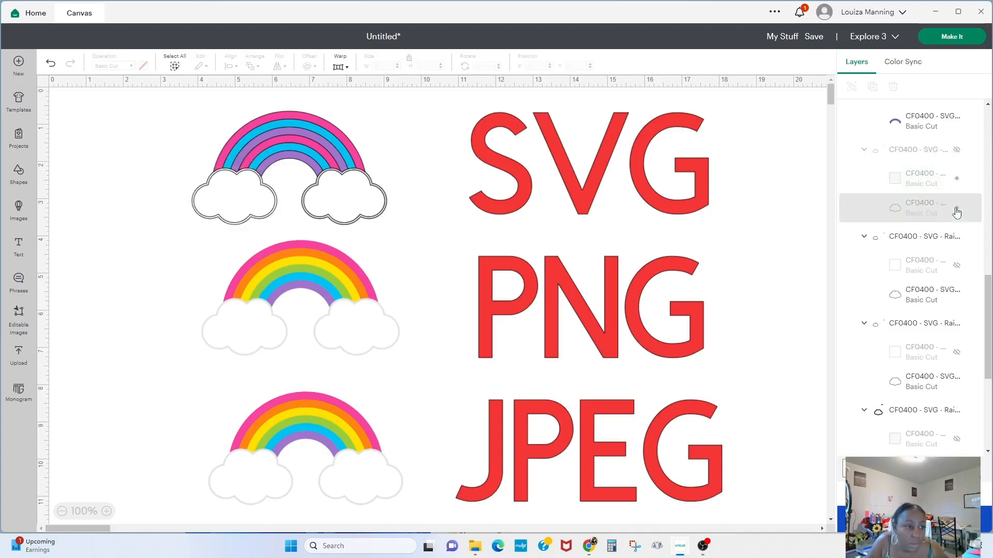
left_click(931, 207)
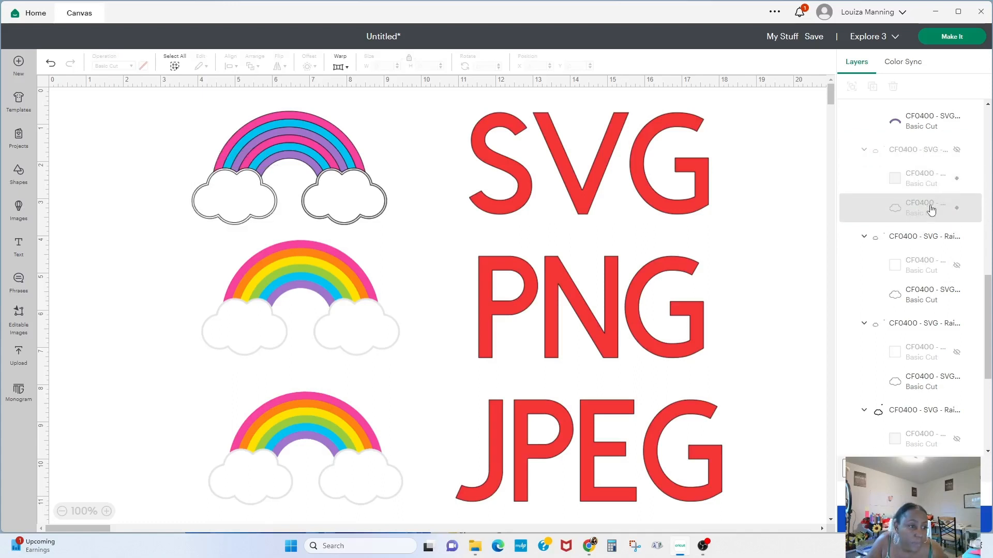
left_click(956, 150)
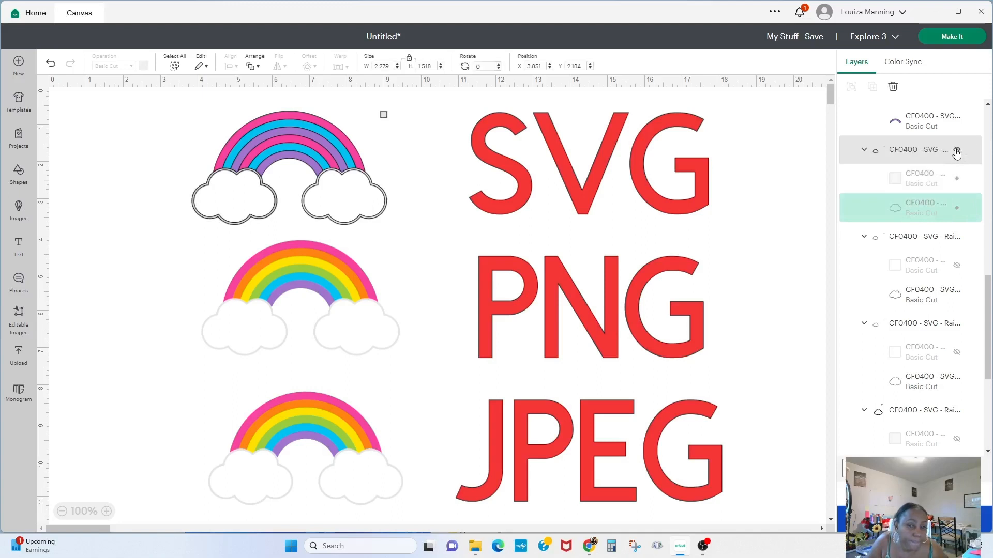
left_click(956, 179)
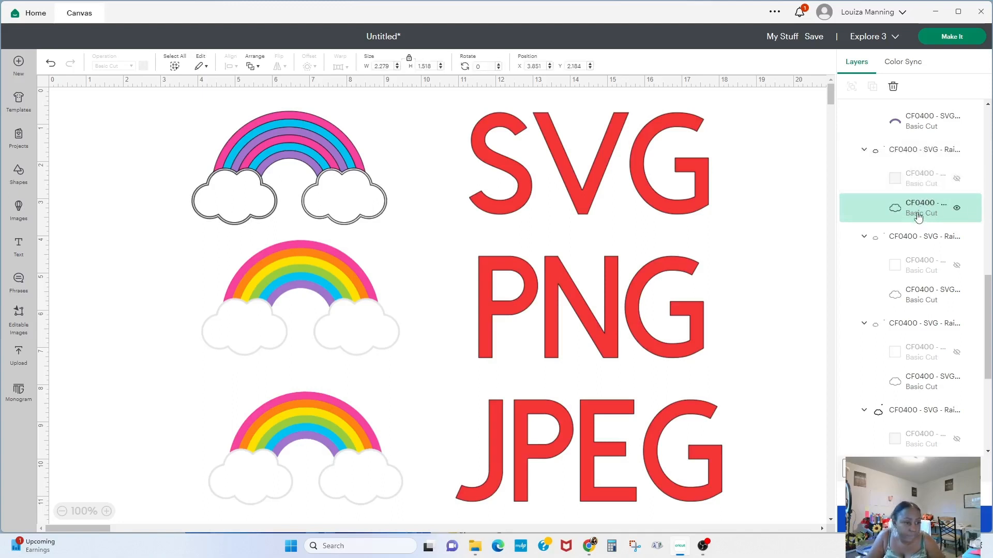
- Try hiding the SVG rainbow's left cloud layer, then undo the change
left_click_drag(986, 335, 985, 402)
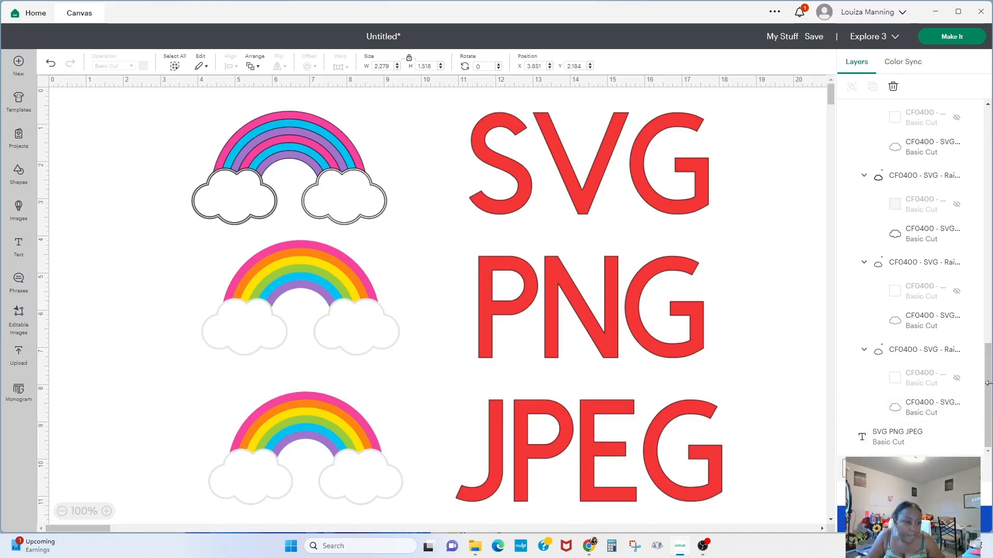
left_click_drag(988, 385, 988, 338)
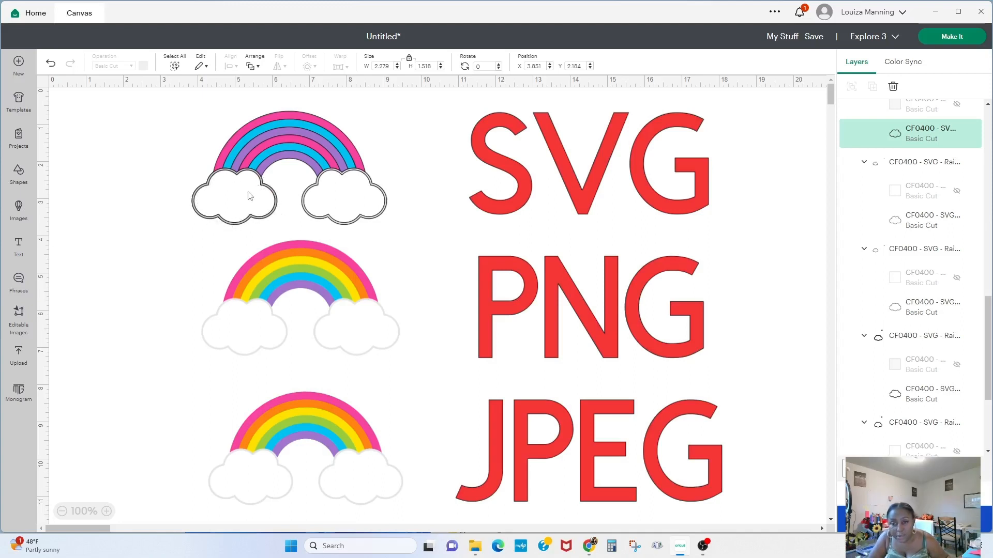
left_click(946, 134)
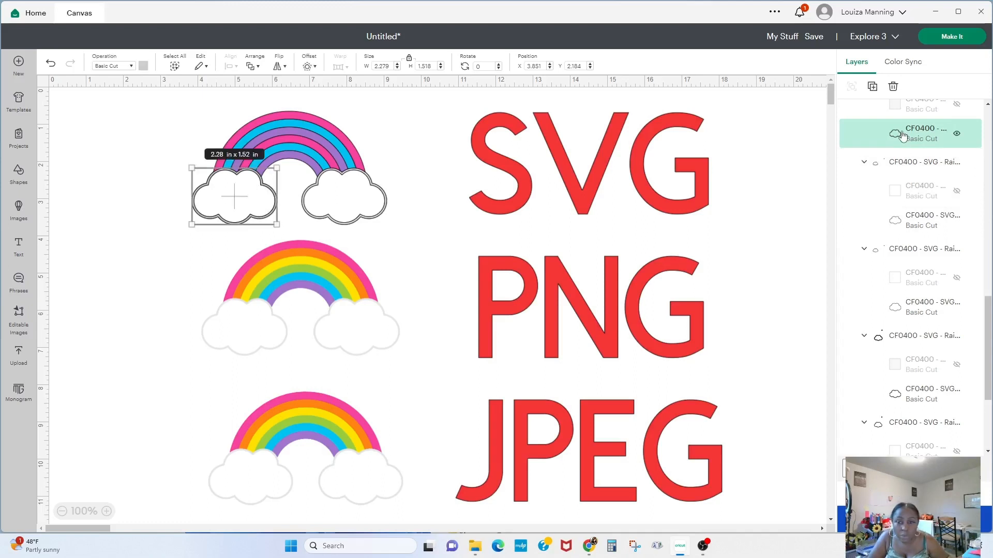
left_click(957, 134)
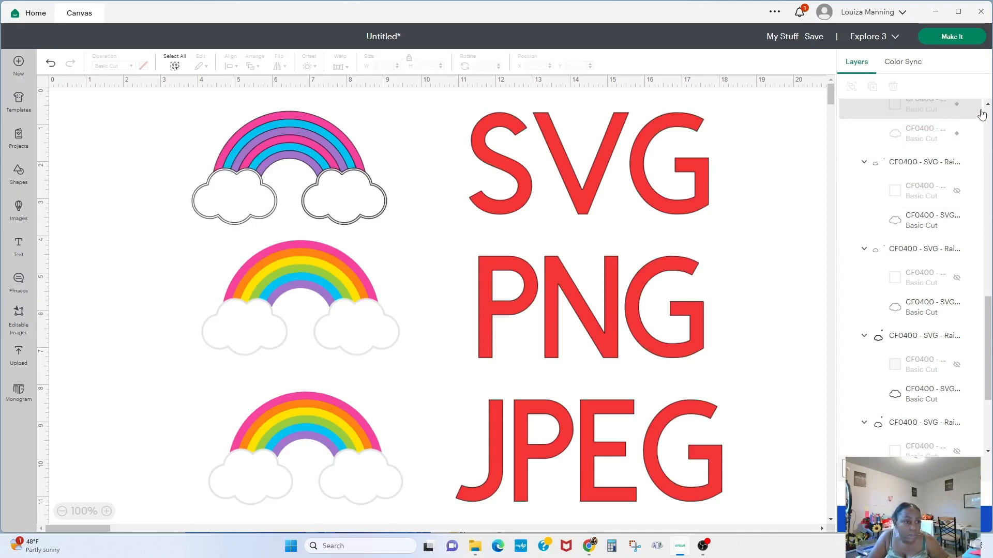
scroll(933, 222, "up", 5)
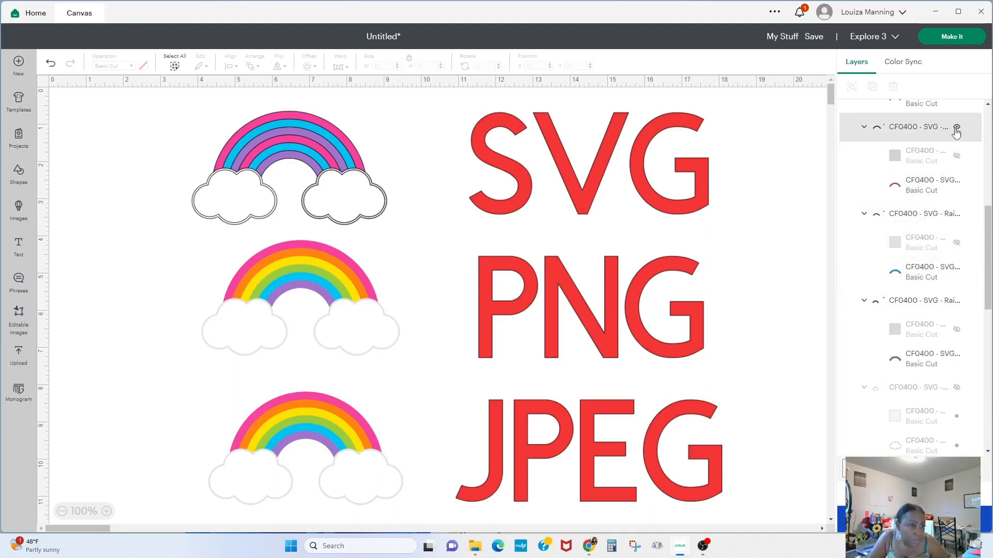
left_click(51, 64)
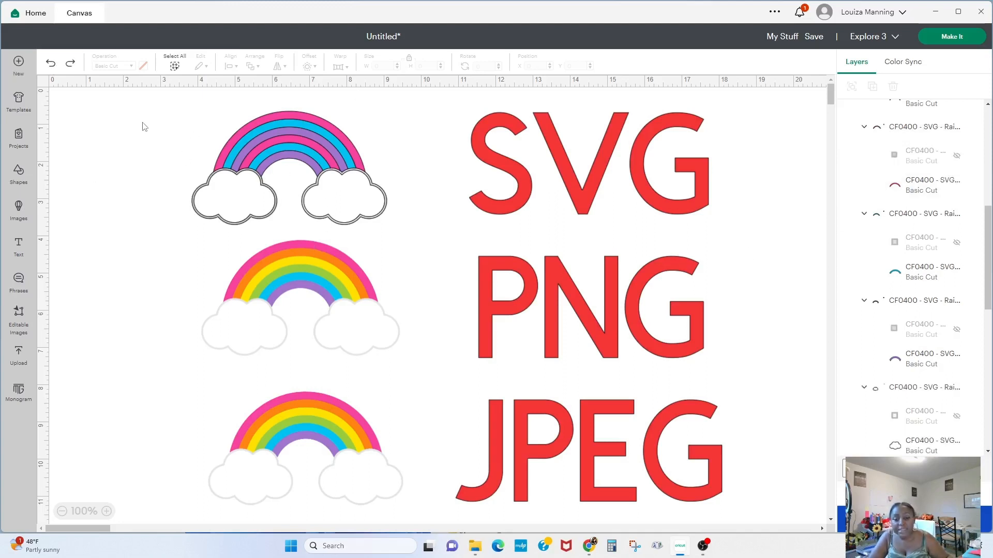
- Nudge the JPG and PNG rainbows slightly left and select the JPG rainbow
left_click_drag(298, 423, 276, 420)
left_click_drag(288, 313, 274, 308)
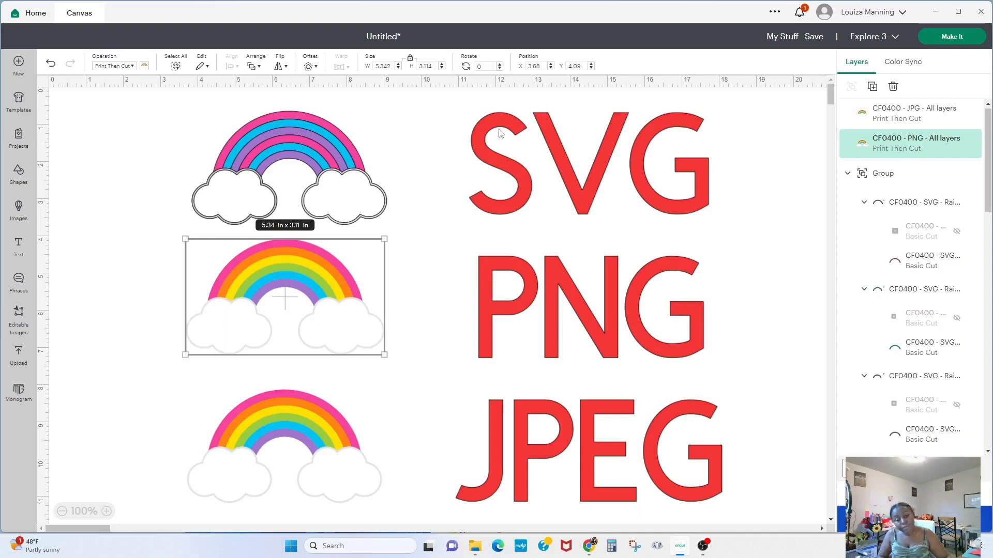
left_click(279, 456)
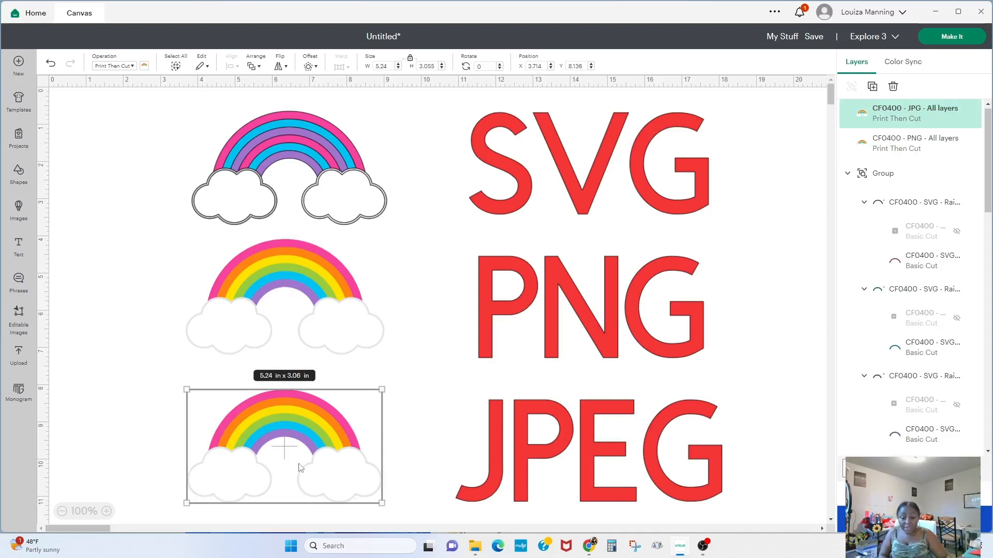
- Upload the CF0400 - JPG - All layers file as a complex Print Then Cut image and add it to the canvas
left_click(20, 357)
left_click(86, 198)
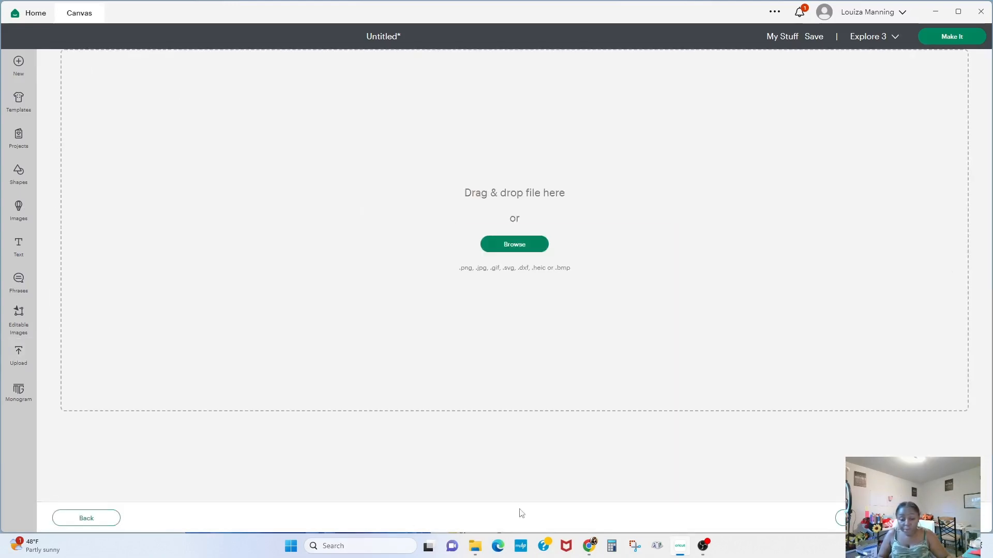
left_click(475, 547)
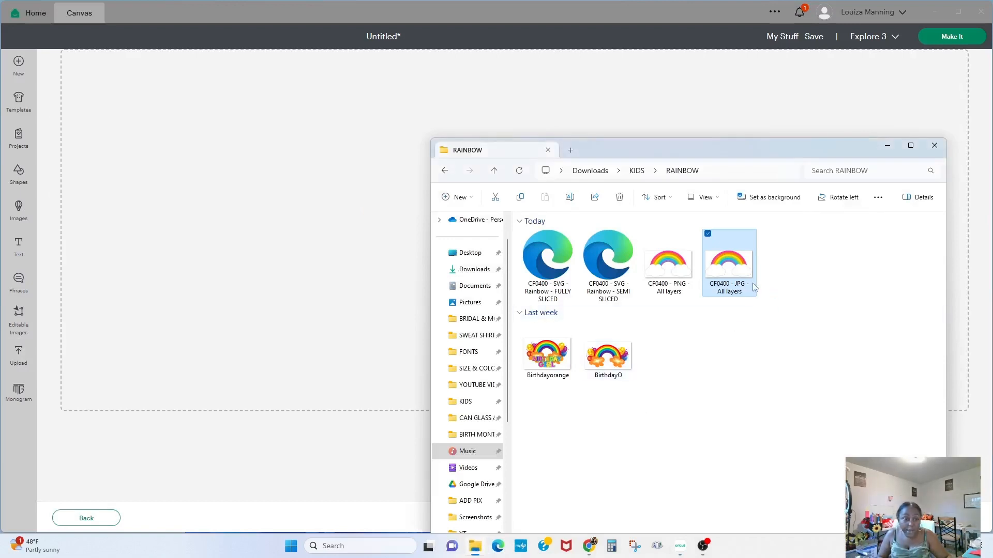
left_click_drag(742, 266, 361, 263)
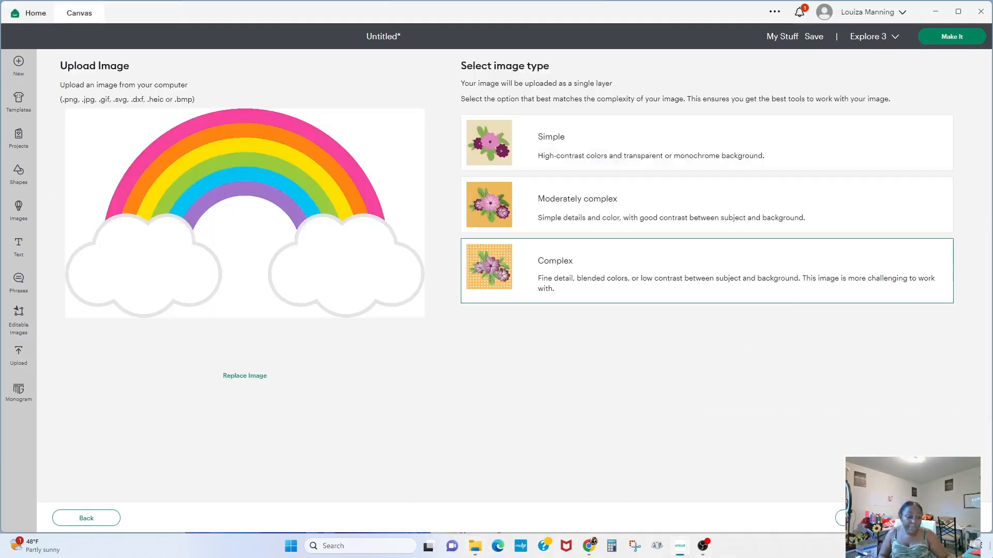
left_click(783, 244)
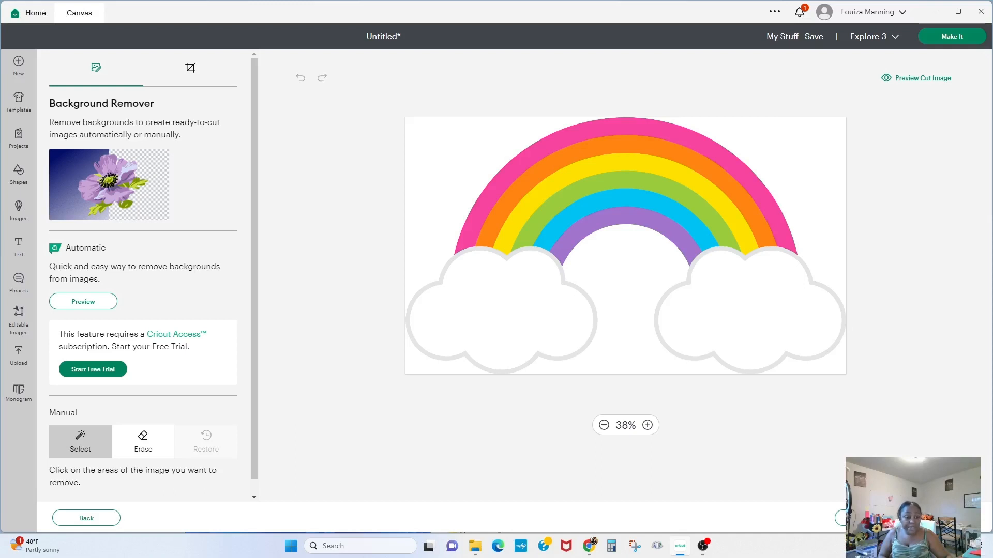
left_click(943, 518)
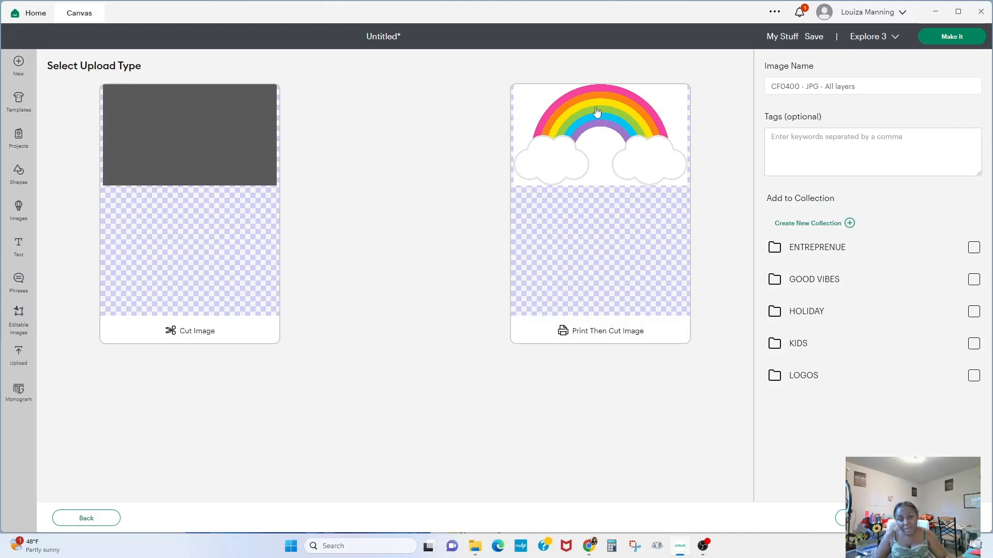
left_click(584, 261)
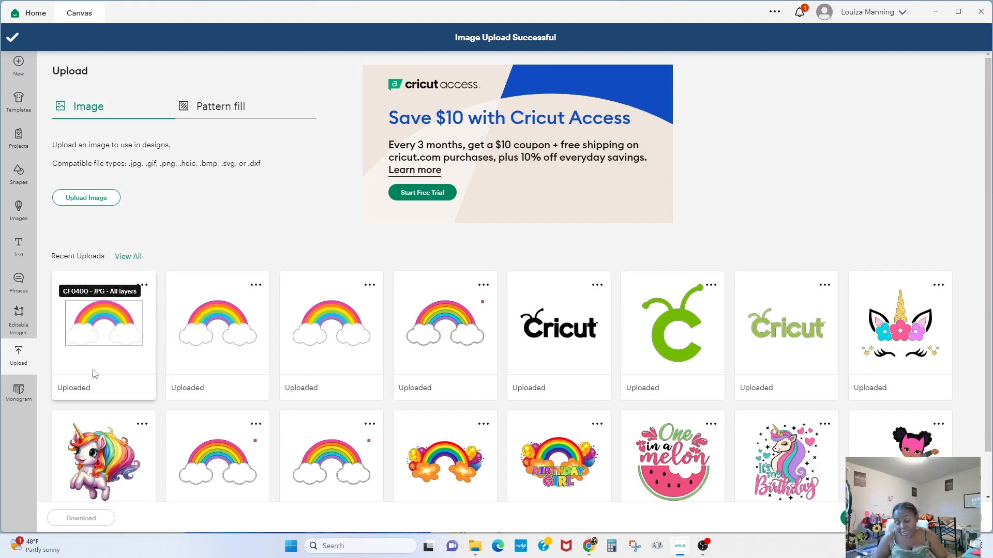
left_click(127, 371)
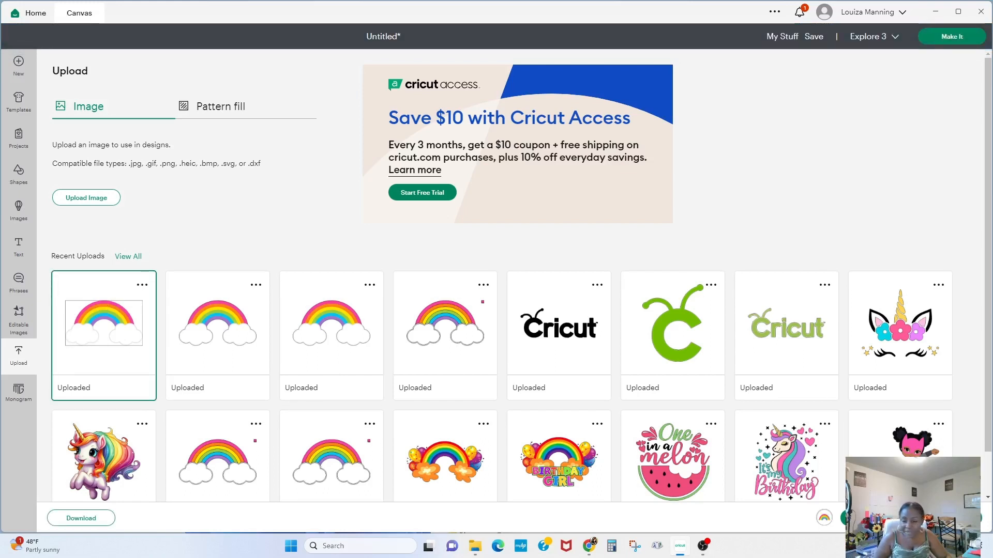
left_click(948, 518)
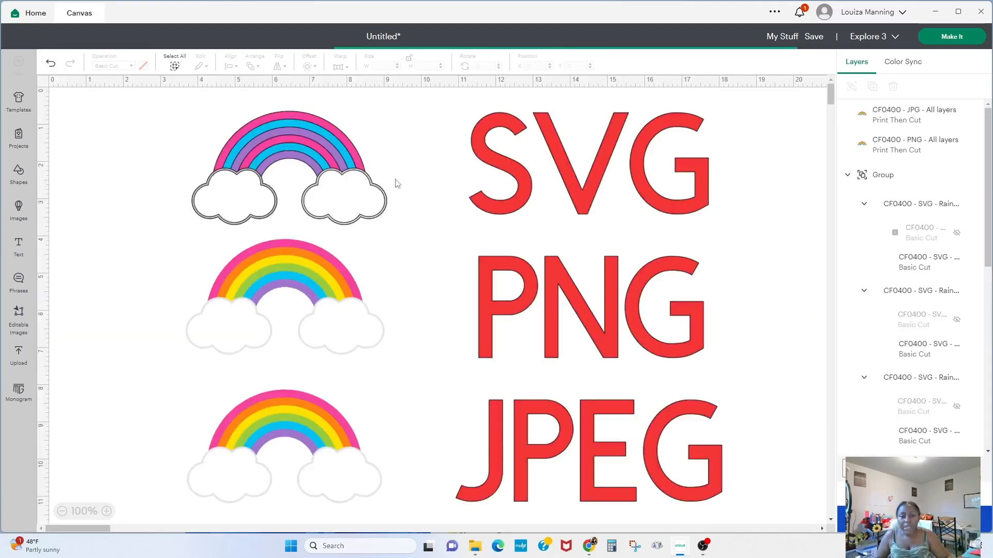
left_click_drag(642, 98, 241, 307)
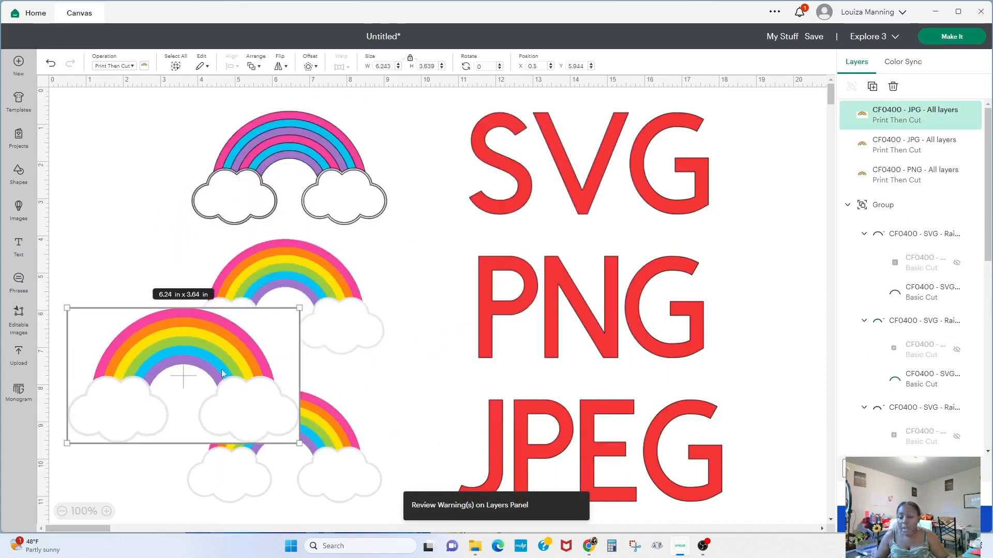
- Hide the earlier JPG rainbow and place the new JPG rainbow in its spot, resized to about 5.96 x 3.47 in
left_click(339, 440)
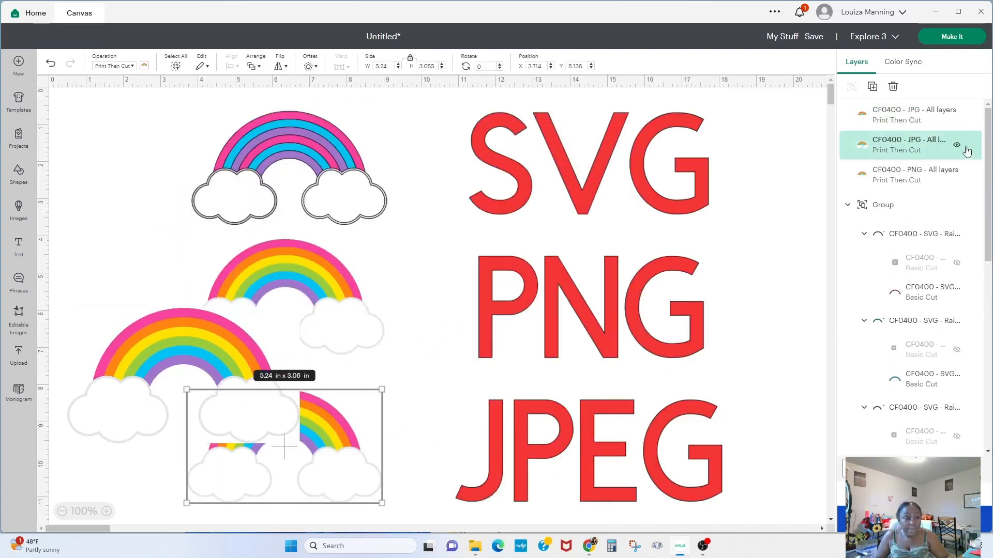
left_click(958, 145)
left_click_drag(231, 365, 336, 439)
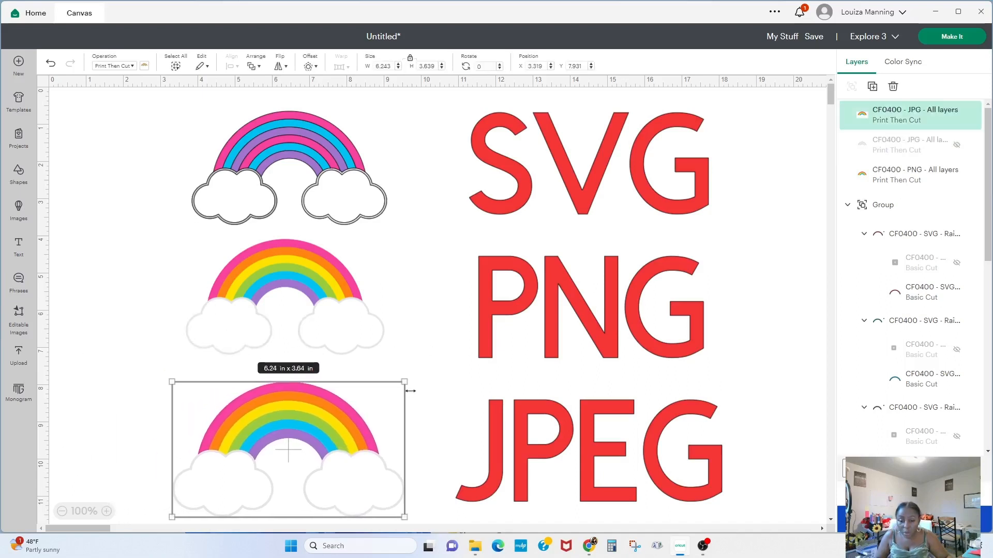
left_click_drag(405, 381, 393, 388)
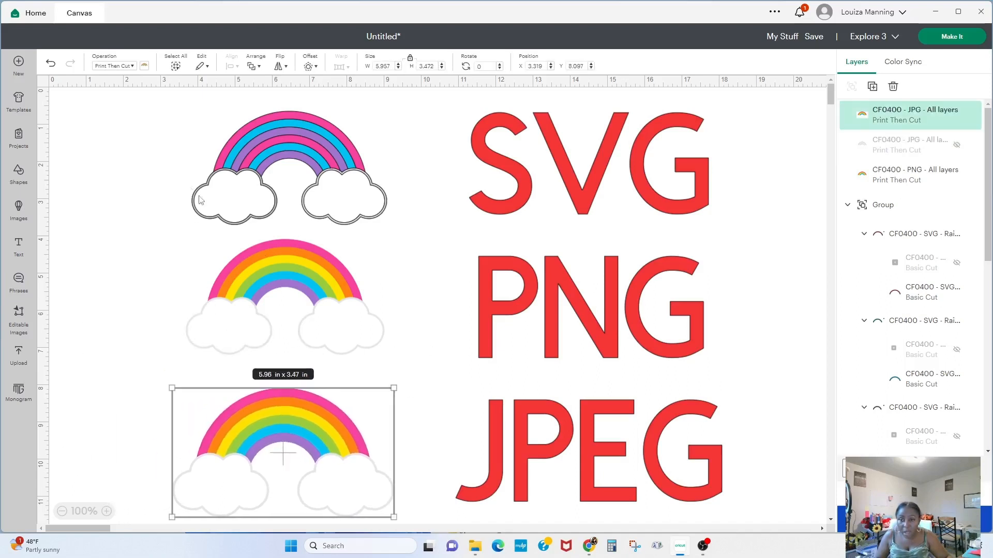
left_click(92, 118)
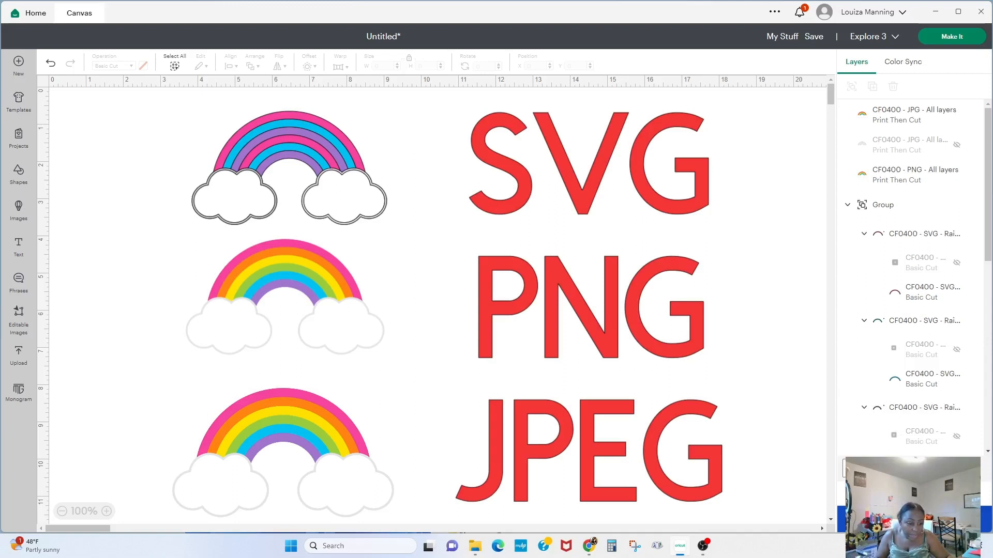
- Set the canvas background colour to light grey
left_click(900, 468)
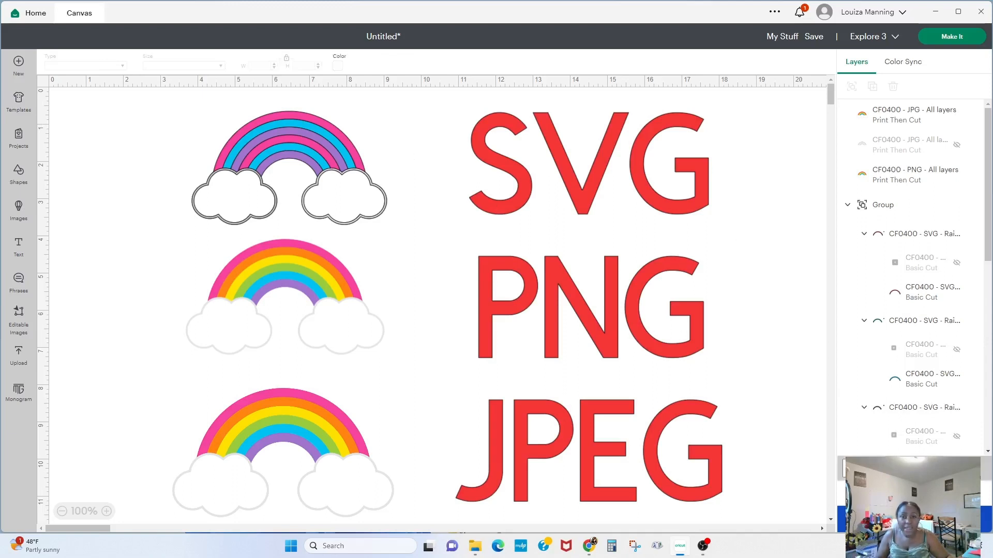
left_click(338, 66)
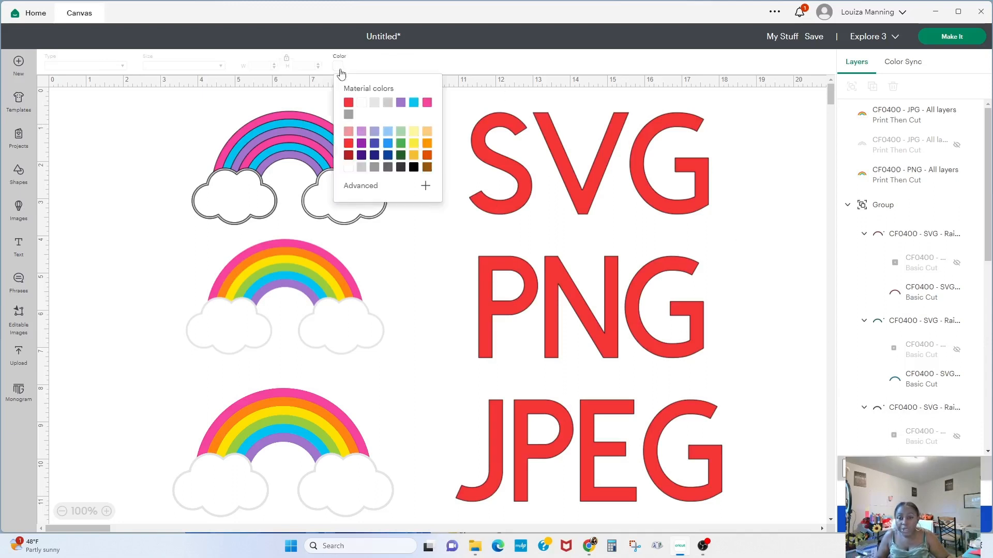
left_click(375, 104)
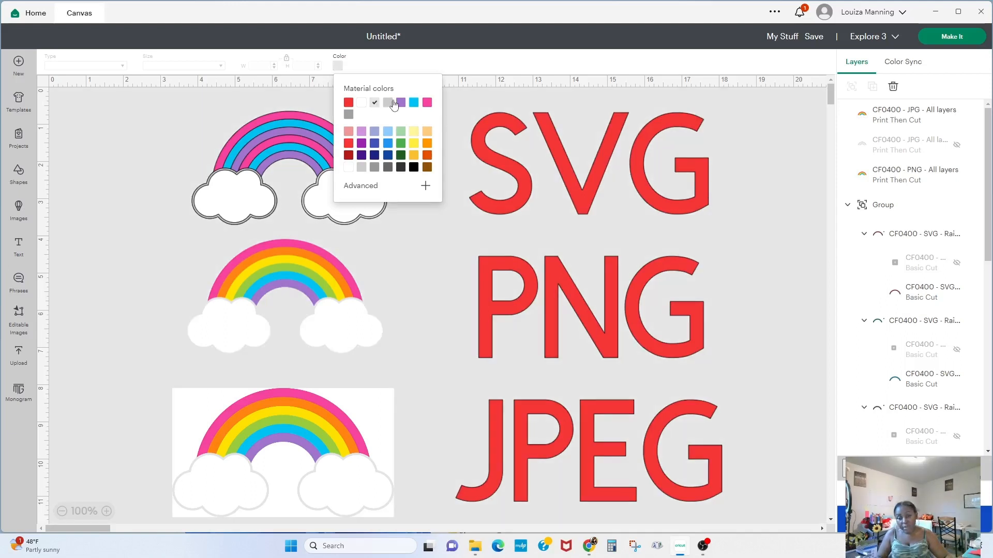
left_click(91, 167)
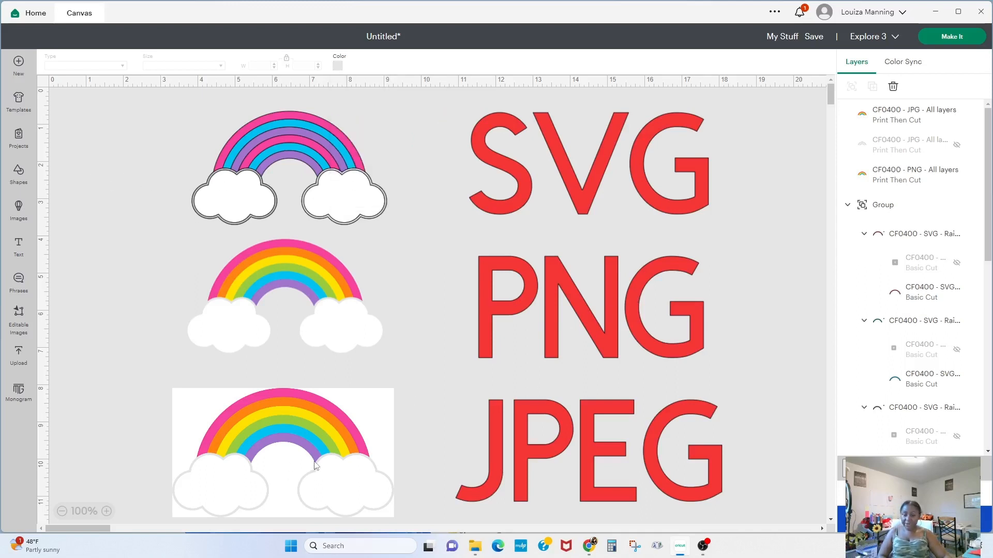
- Nudge the JPG rainbow slightly upward, then select the PNG and SVG rainbows in turn
left_click_drag(351, 421, 351, 415)
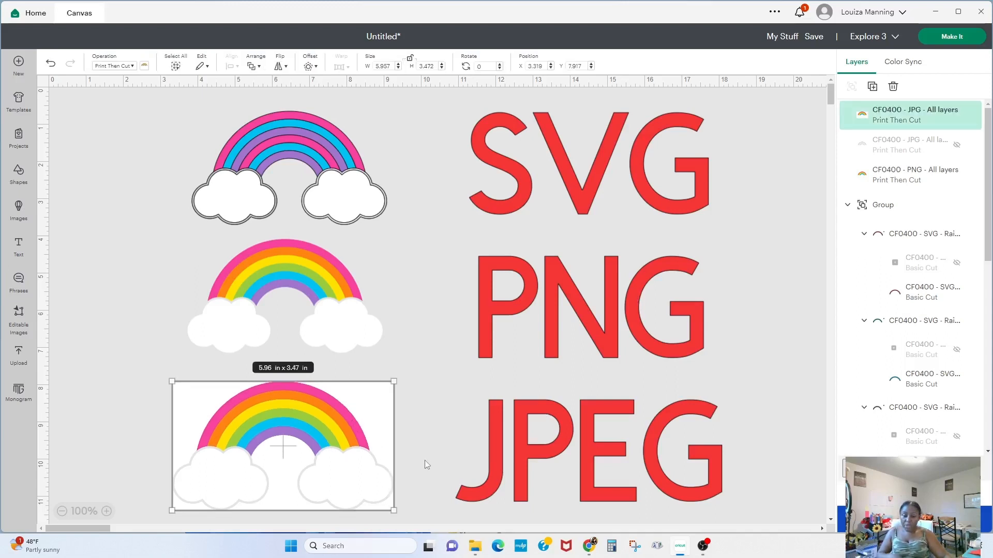
left_click(323, 309)
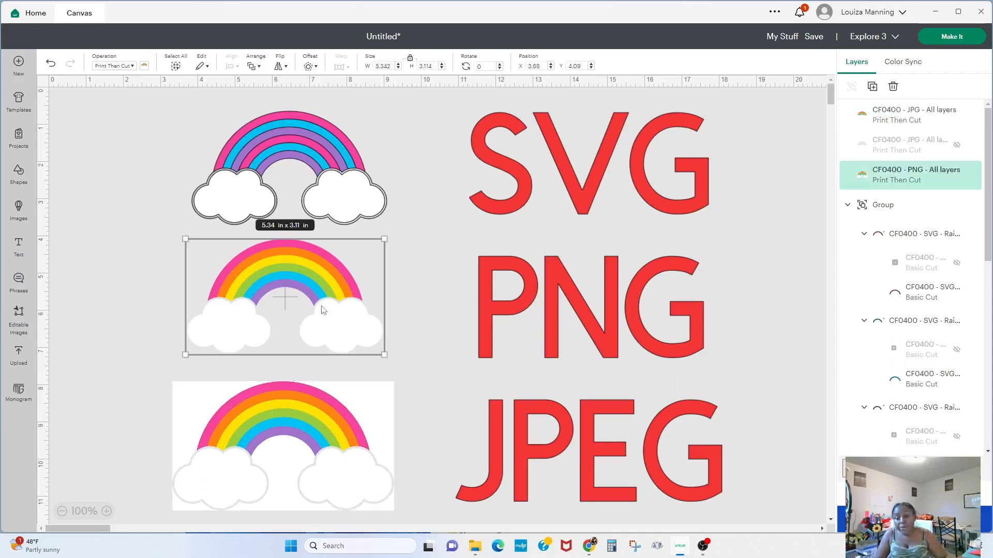
left_click(296, 161)
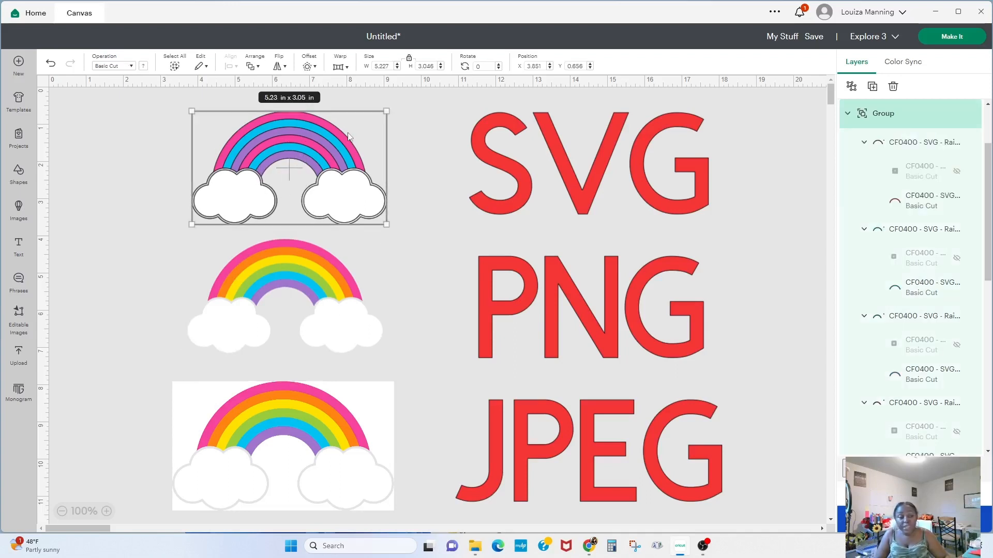
- Pull the pink and blue arches out of the SVG rainbow as separate pieces, then undo both moves
left_click(896, 154)
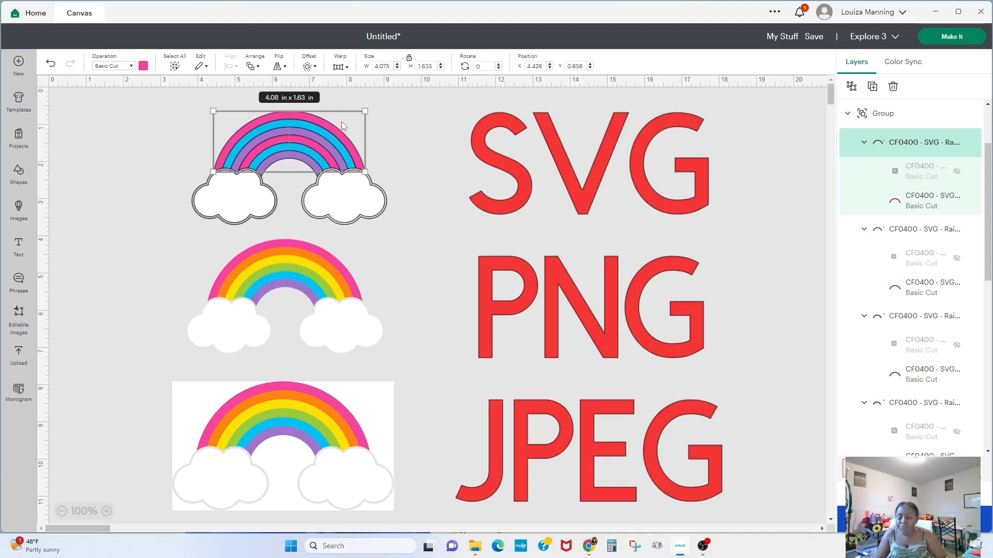
left_click_drag(341, 122, 179, 236)
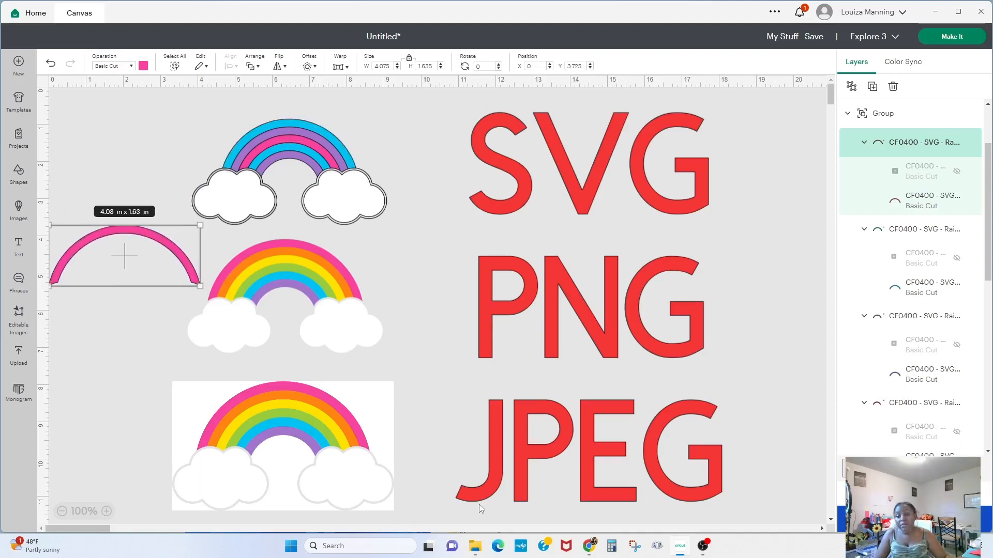
left_click(293, 124)
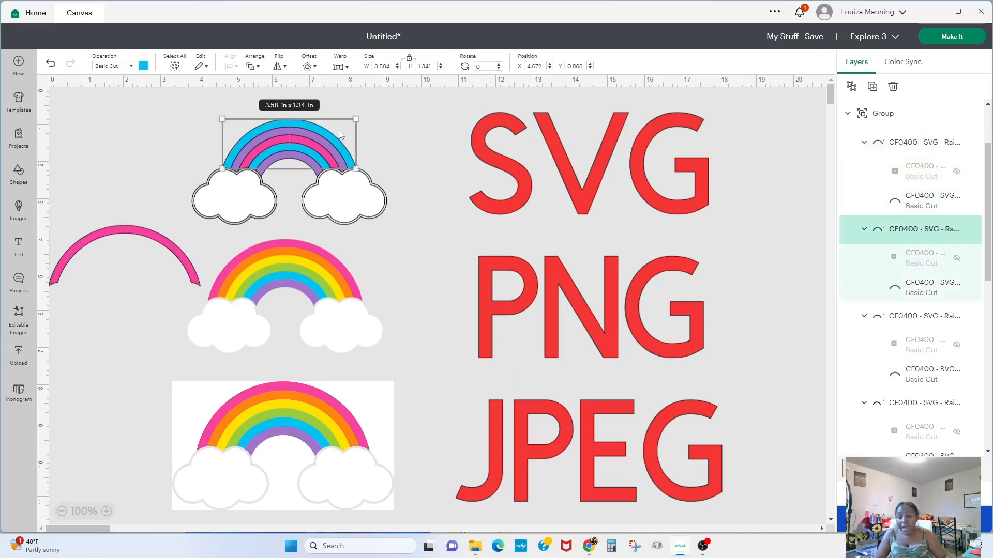
left_click_drag(303, 131, 131, 267)
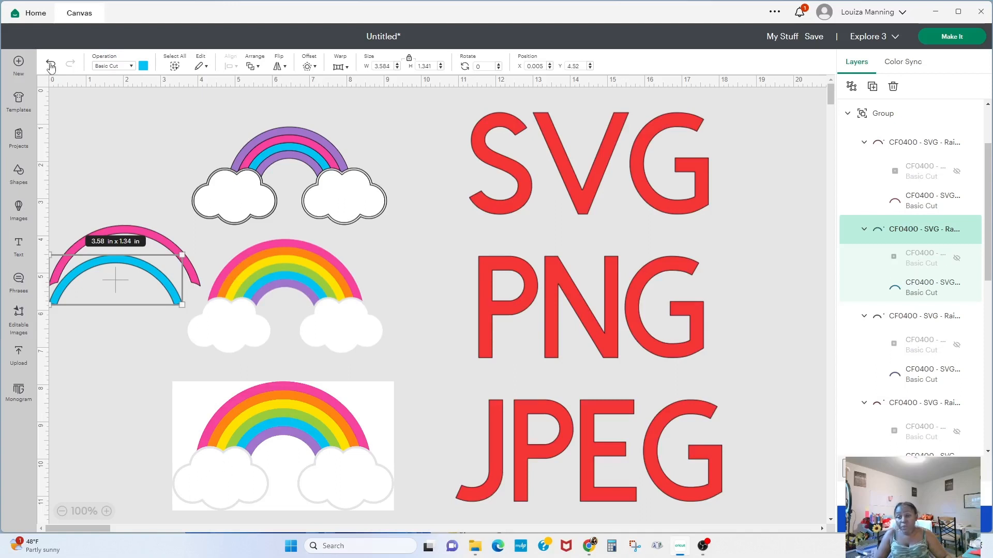
left_click(238, 256)
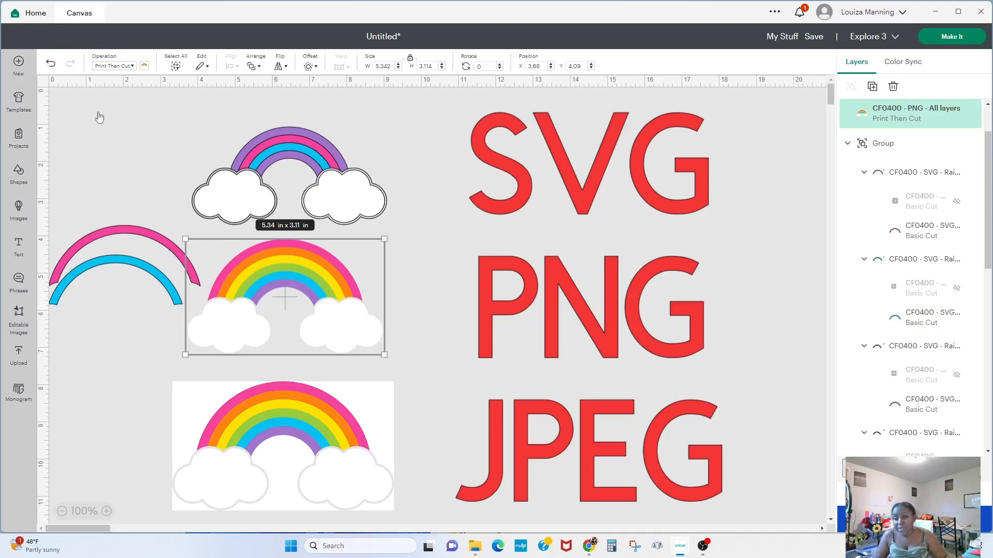
left_click(49, 64)
left_click(50, 64)
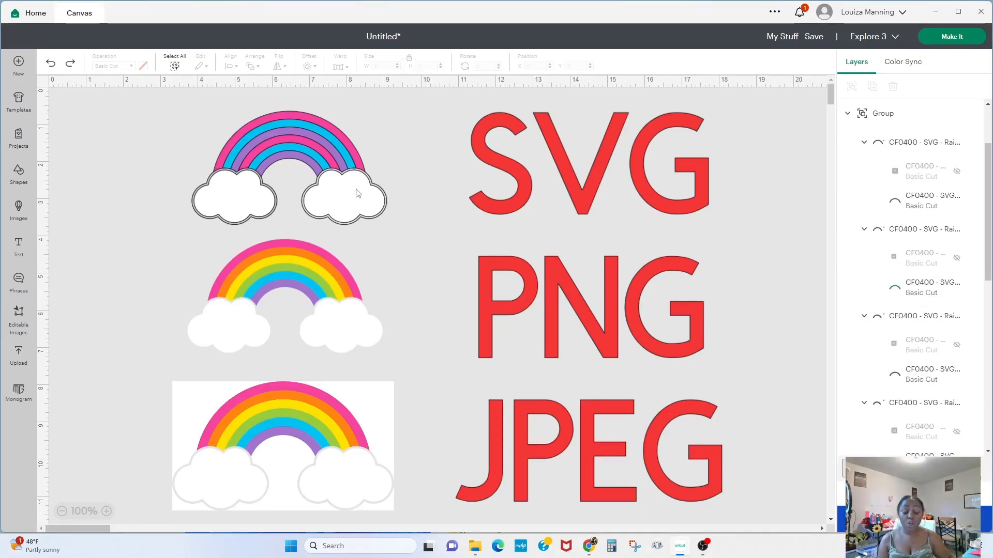
- Select the whole SVG rainbow and flatten it into a single printable image
left_click_drag(159, 120, 414, 227)
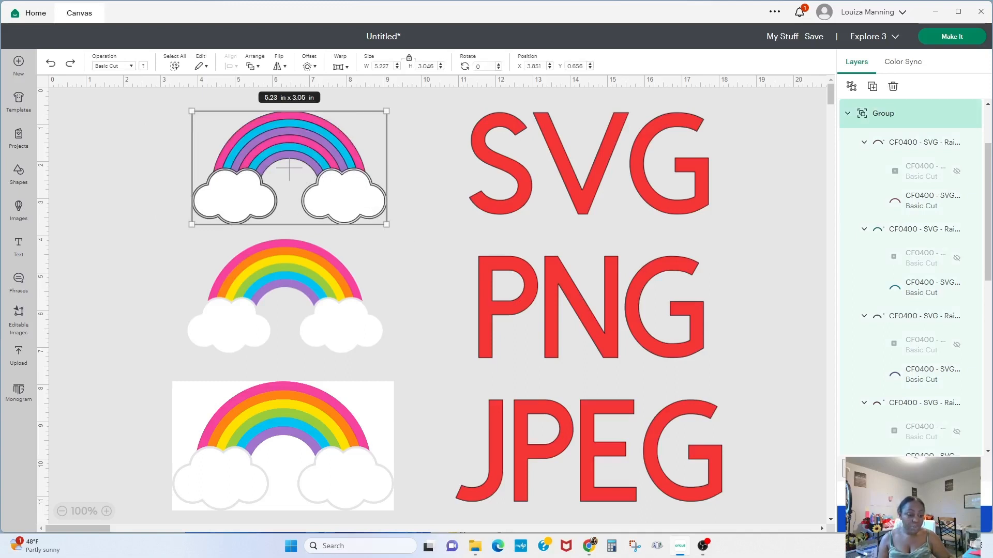
left_click(945, 493)
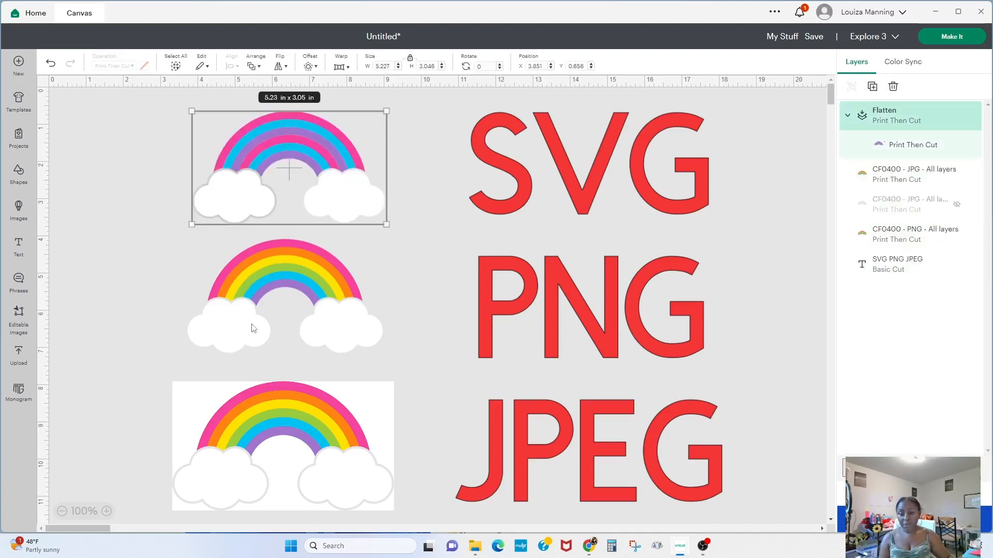
- Enlarge the SVG rainbow to about 5.51 x 3.21 in and the PNG rainbow to about 5.68 x 3.31 in
left_click(243, 300)
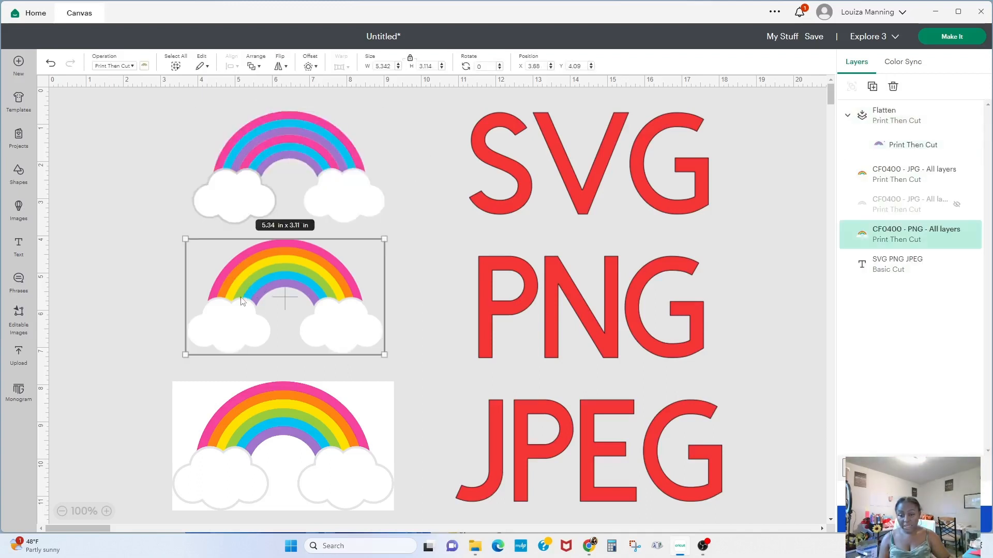
left_click(339, 174)
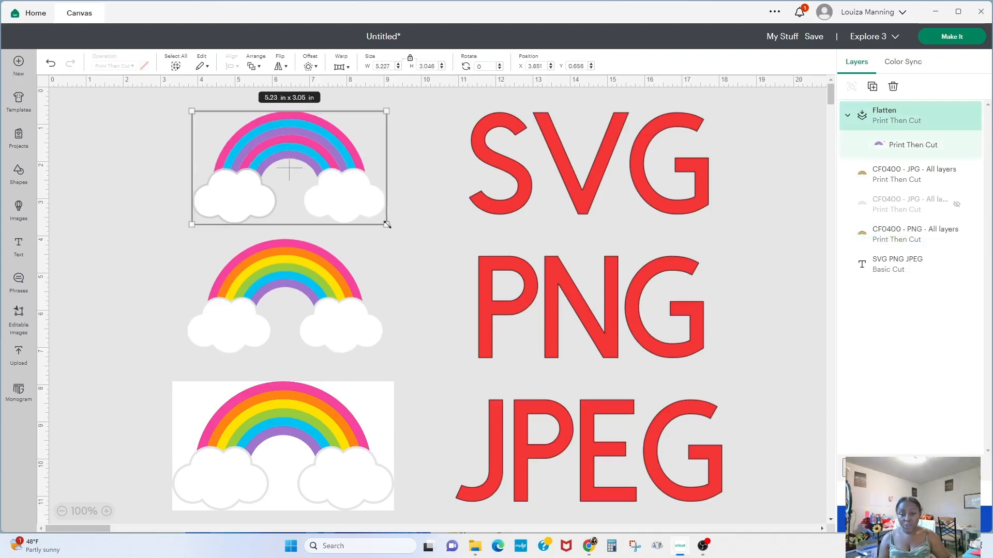
left_click_drag(388, 221, 396, 230)
left_click(348, 334)
left_click_drag(383, 354, 395, 360)
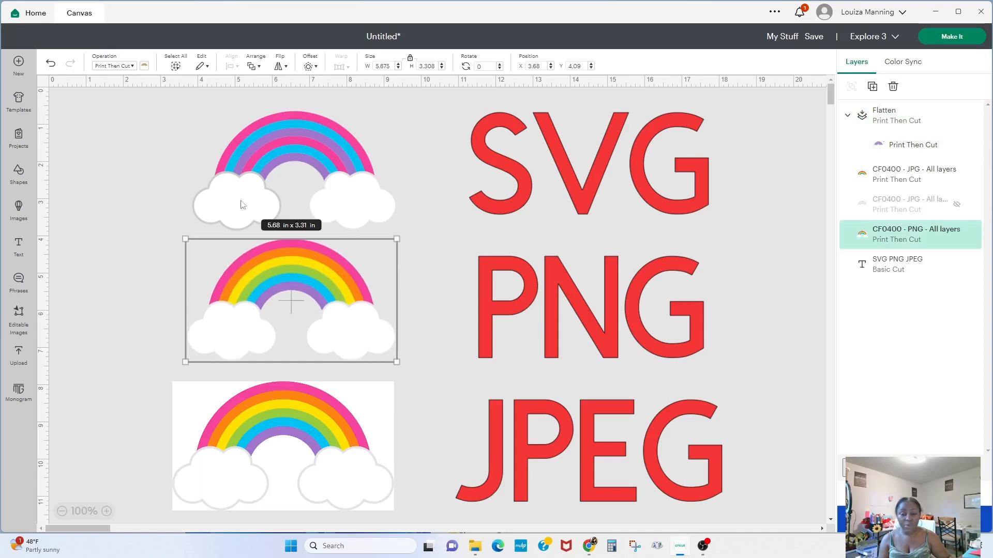
left_click(269, 130)
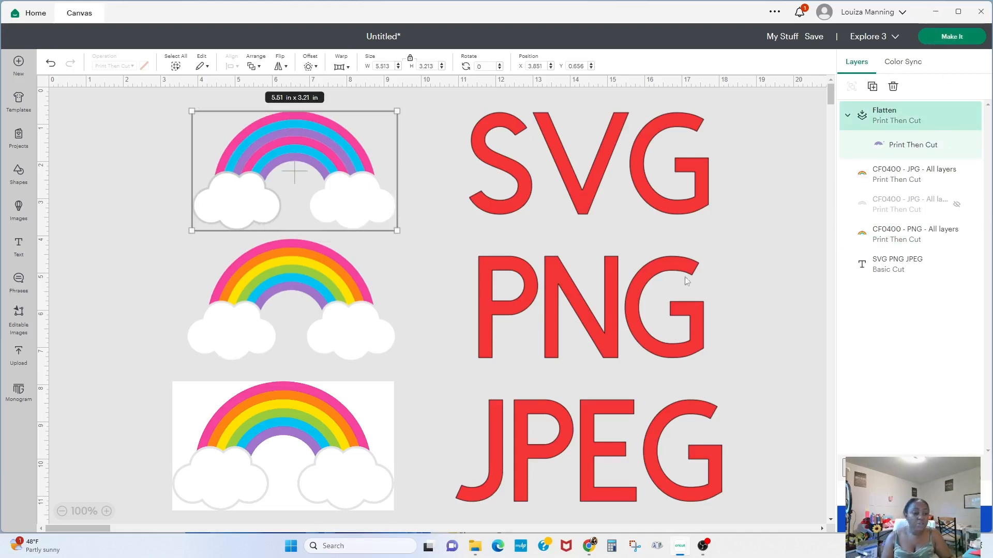
- Undo the last change, then unflatten the SVG rainbow back into its separate grouped layers
key("ctrl+z")
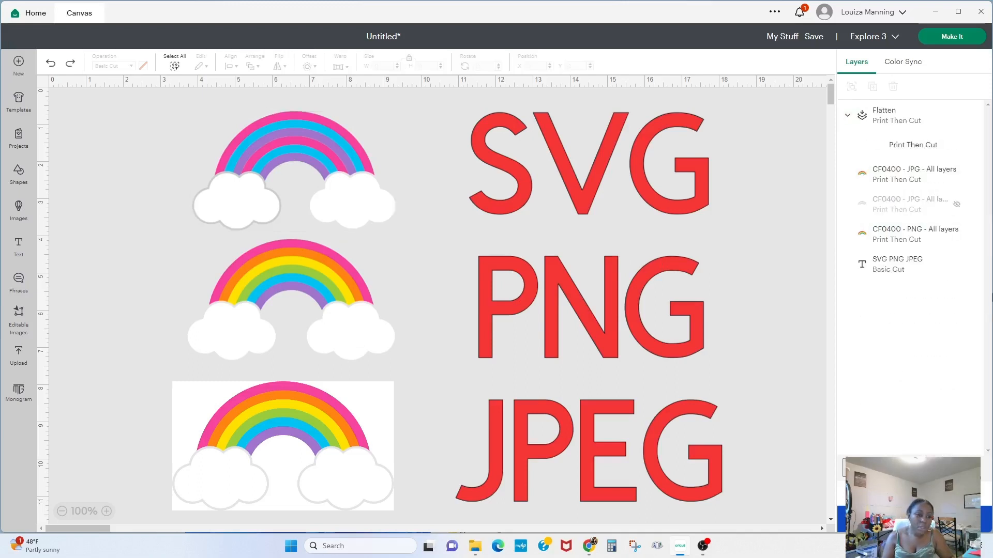
left_click(276, 136)
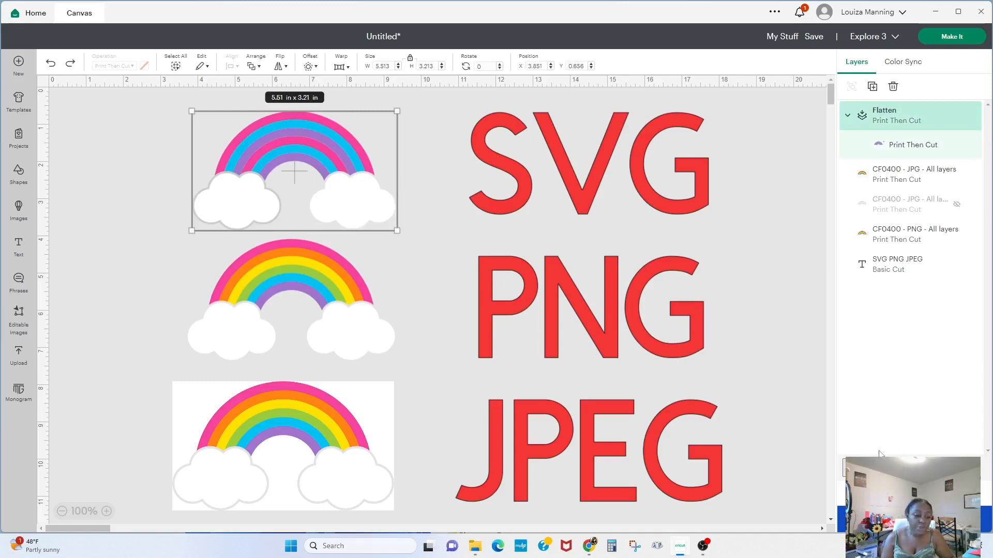
left_click(945, 493)
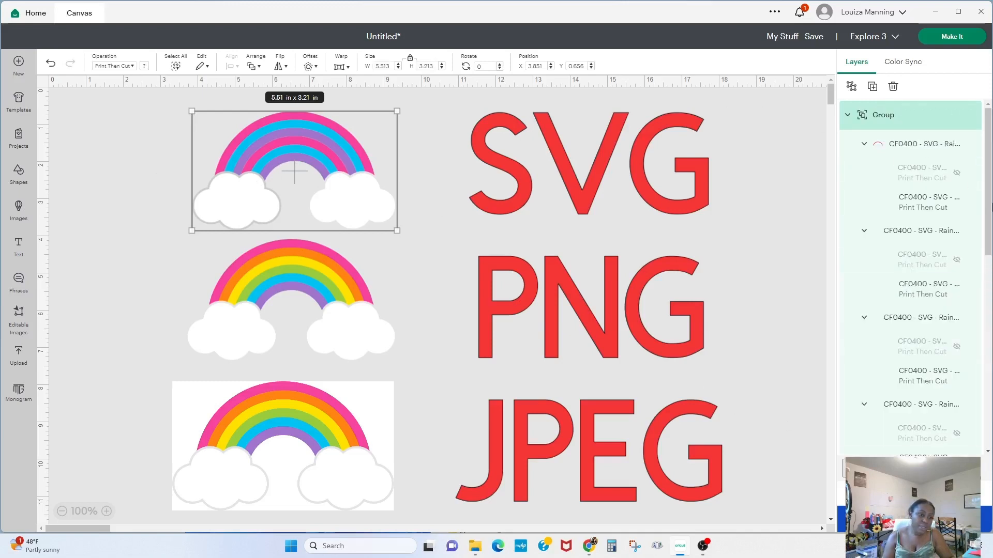
- Change the pink arch's operation to Basic Cut, then undo the change
left_click(906, 149)
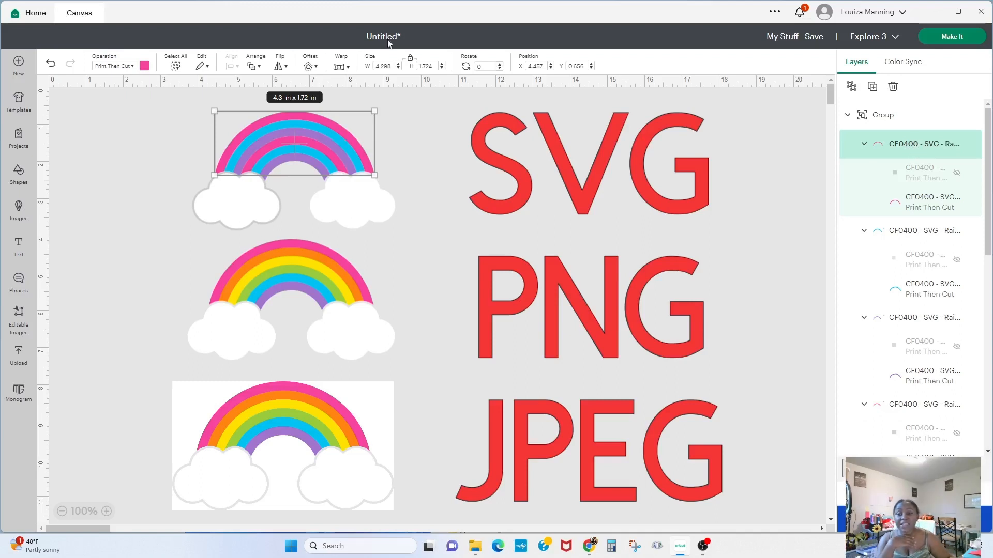
left_click(115, 65)
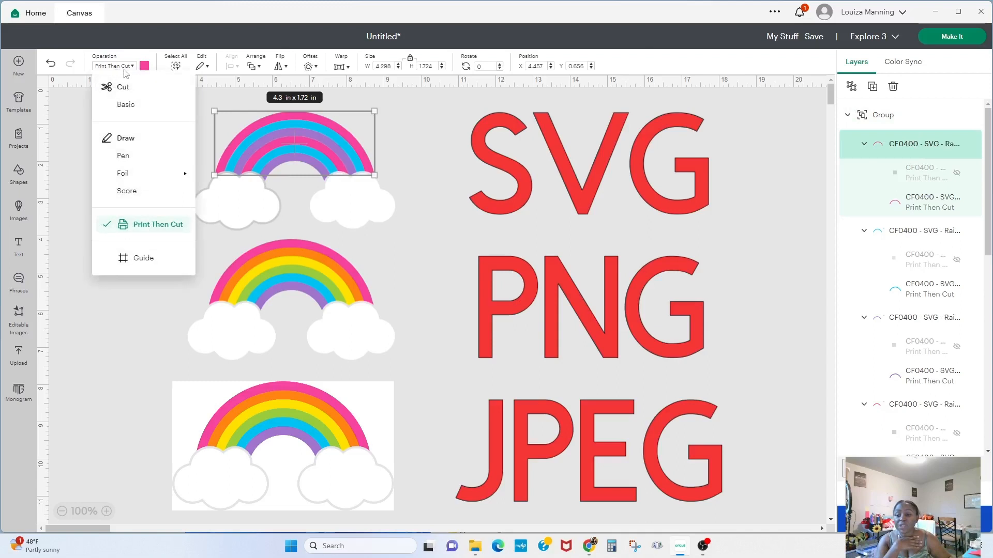
left_click(125, 105)
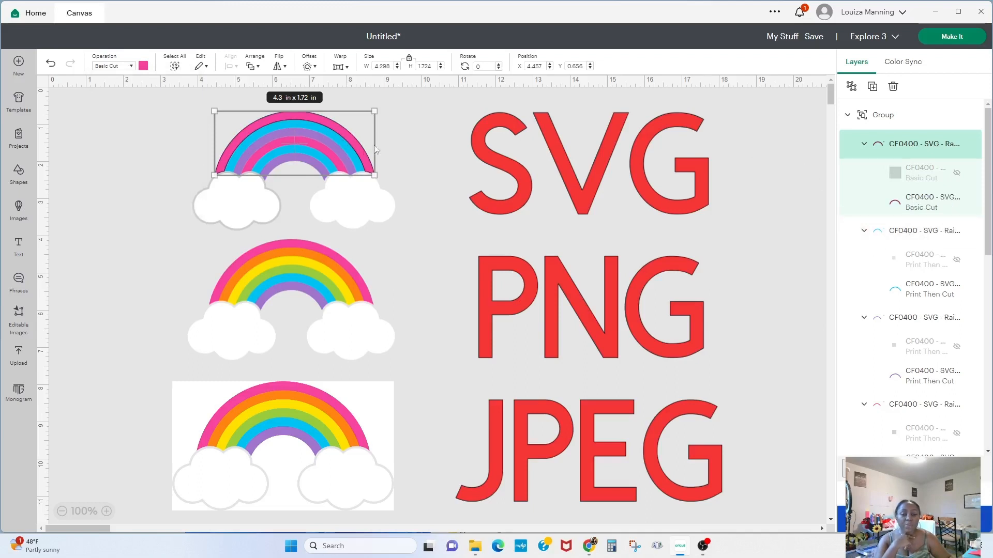
left_click(47, 65)
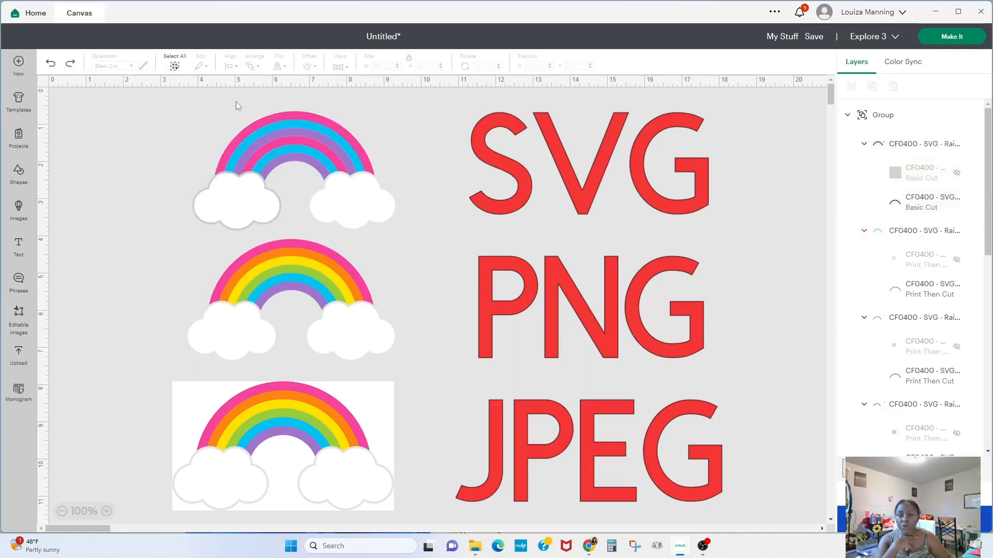
- Select the whole SVG rainbow, set its operation to Basic Cut, then undo the change
left_click_drag(179, 93, 404, 230)
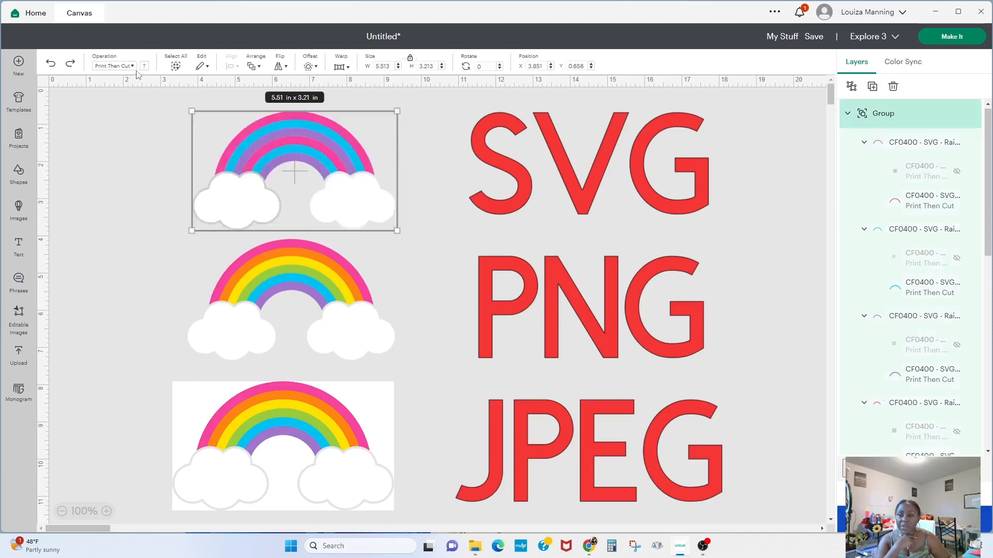
left_click(115, 66)
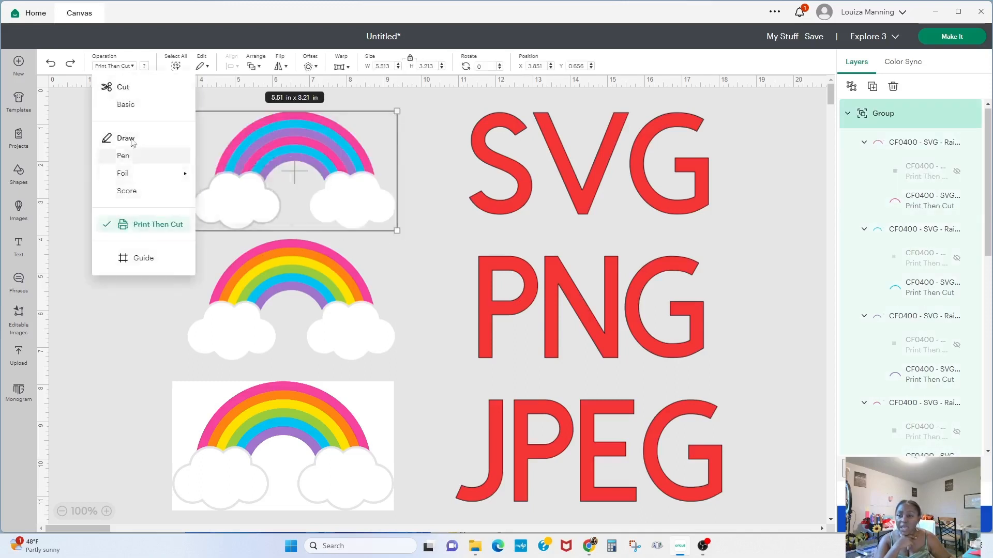
left_click(127, 105)
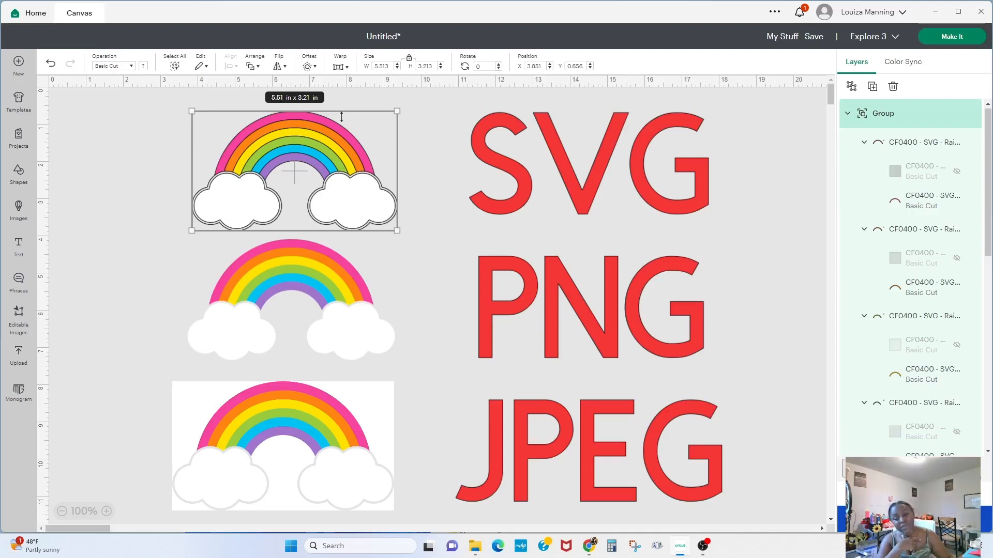
key("ctrl+z")
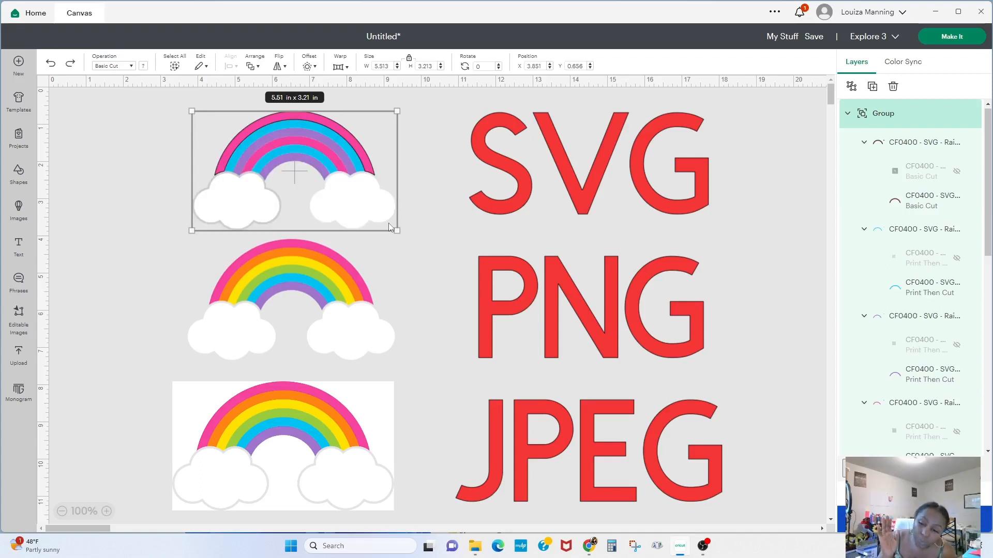